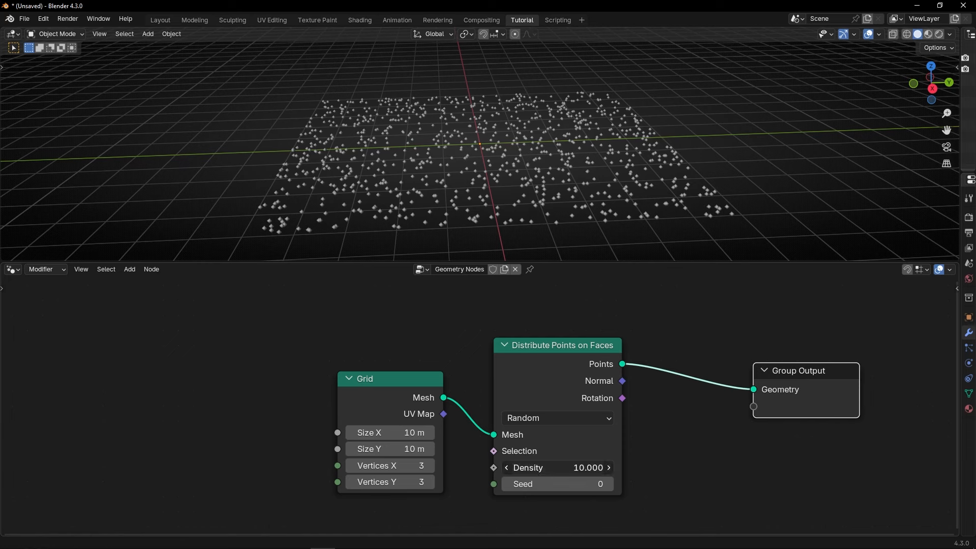
Raise the point density to 16.090 and insert an Instance on Points node between Distribute Points on Faces and Group Output
scroll(431, 352, "right", 10, "ctrl")
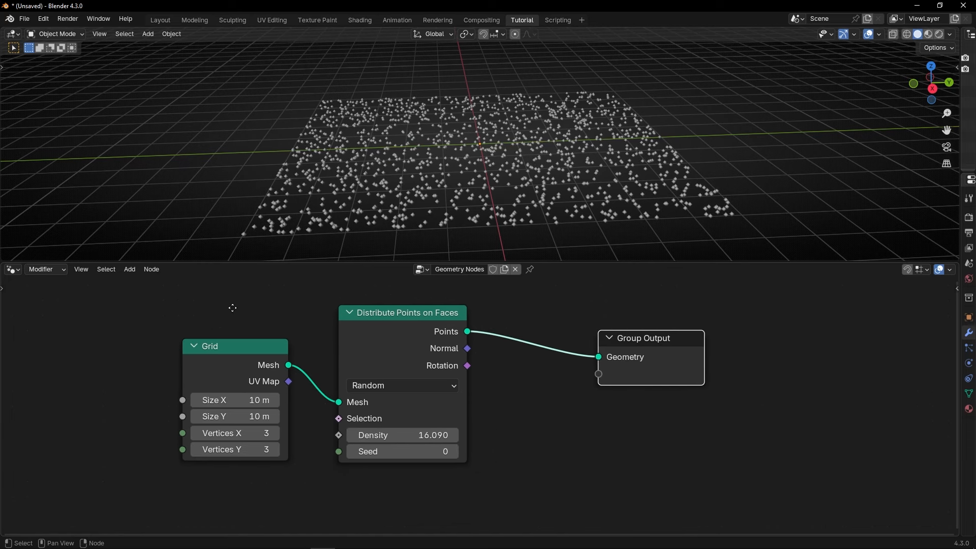
left_click_drag(502, 392, 650, 392)
key("shift+a")
mouse_move(540, 364)
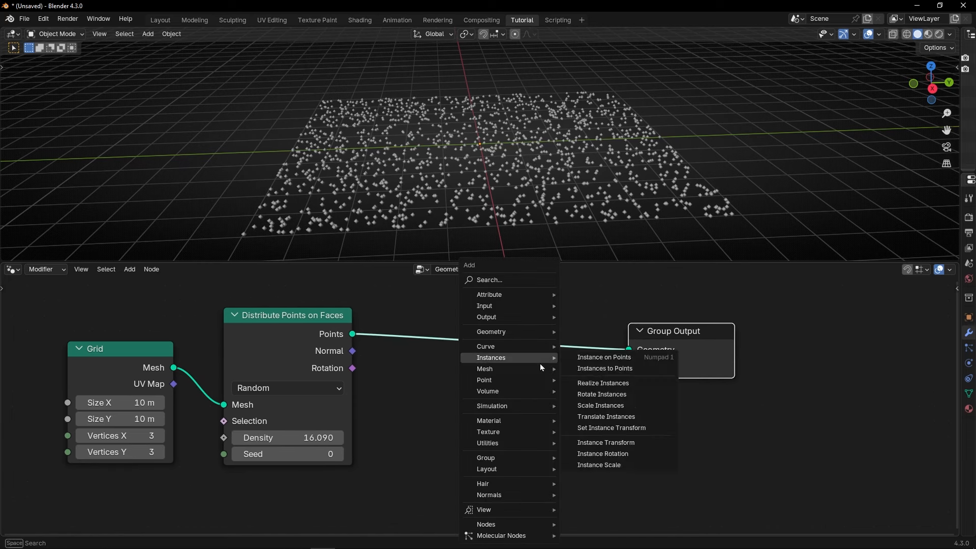
type("insta")
key("Return")
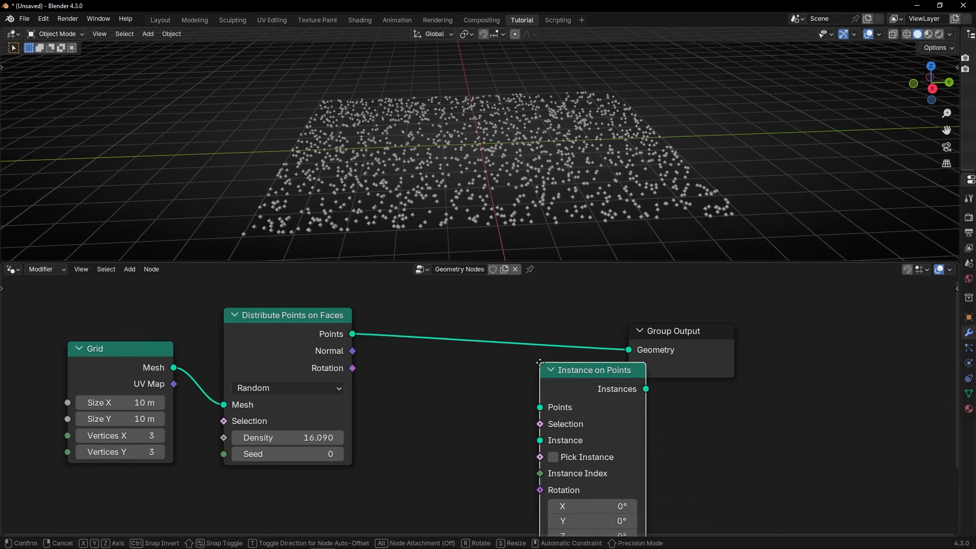
left_click(519, 301)
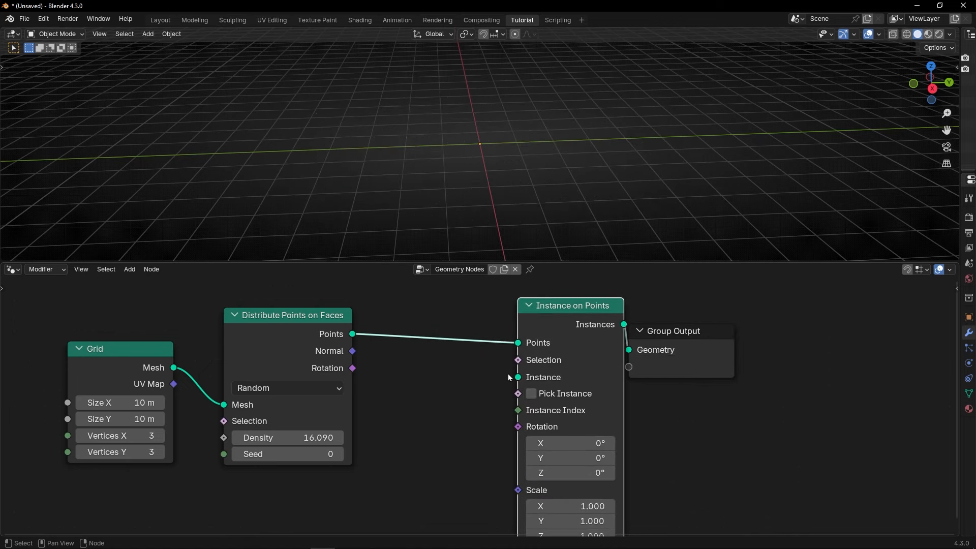
Add a UV Sphere node feeding the Instance input of Instance on Points, collapse it and place it beside that input
left_click_drag(518, 378, 414, 381)
type("uv")
key("Return")
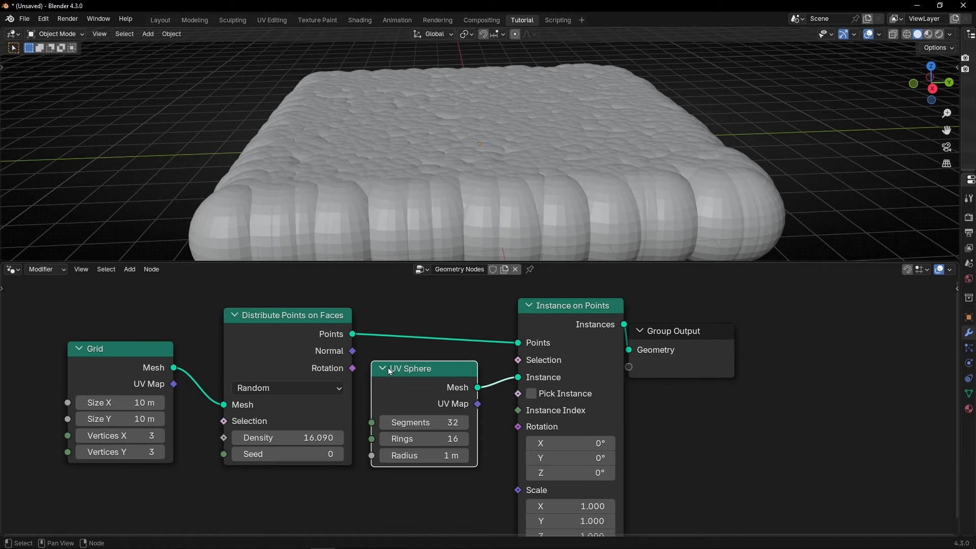
key("h")
left_click(474, 376)
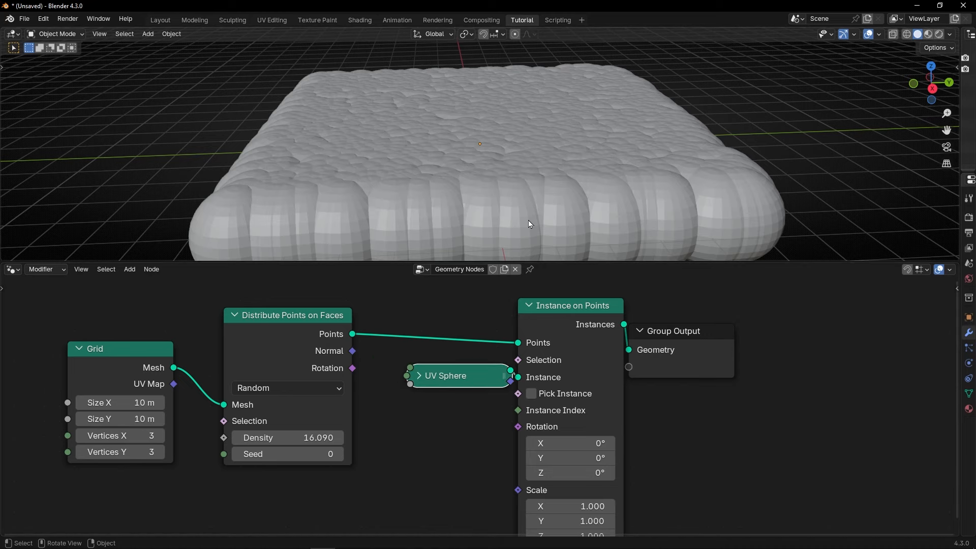
Preview the output of Distribute Points on Faces with a temporary Viewer node, and delete that Viewer
middle_click_drag(529, 220, 516, 208)
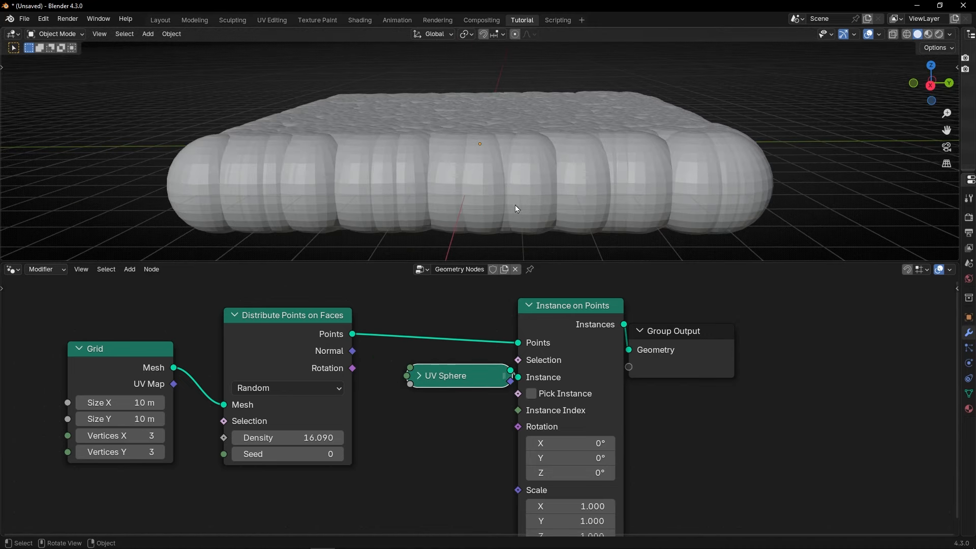
left_click(306, 330, "ctrl+shift")
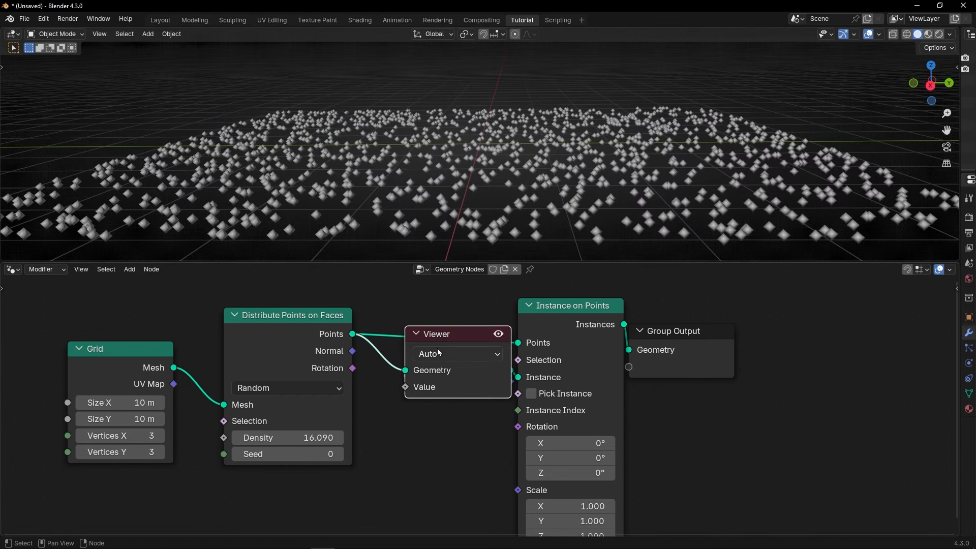
key("x")
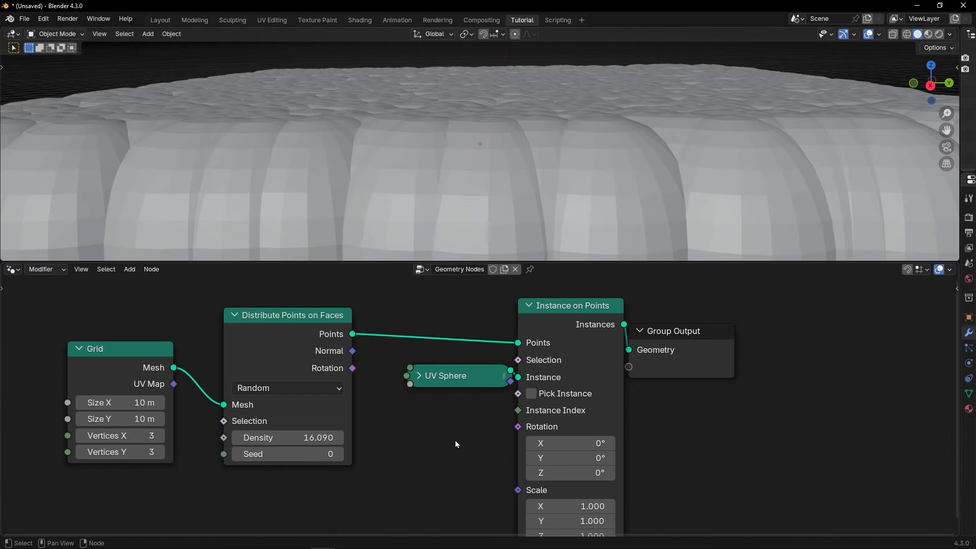
Add a Radius node driving the Scale input of Instance on Points and check the resulting spheres up close
middle_click_drag(456, 433, 479, 364)
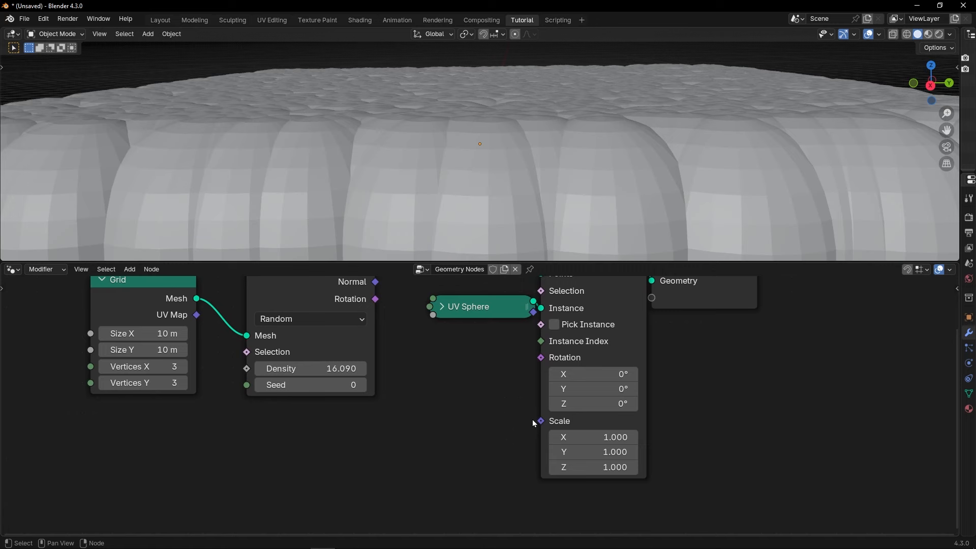
left_click_drag(534, 422, 451, 416)
type("rad")
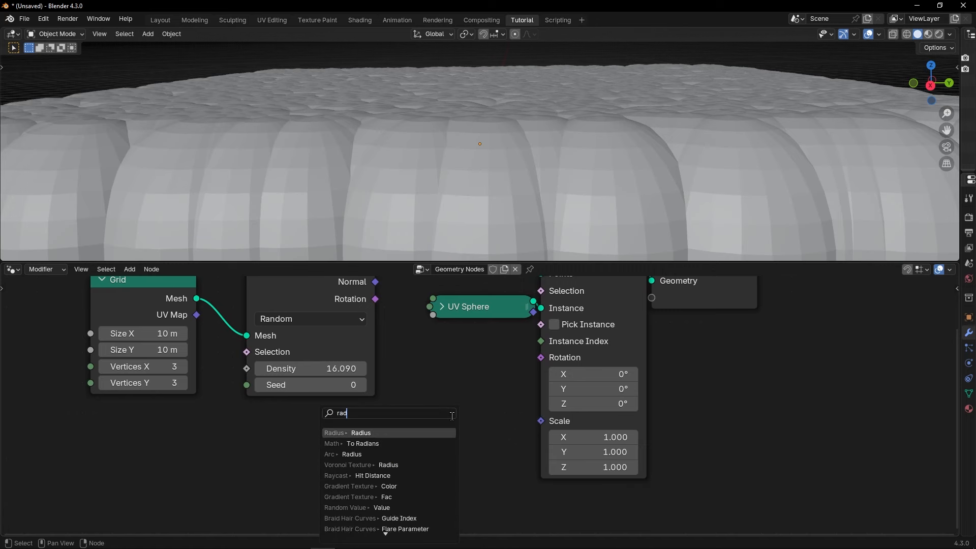
key("Return")
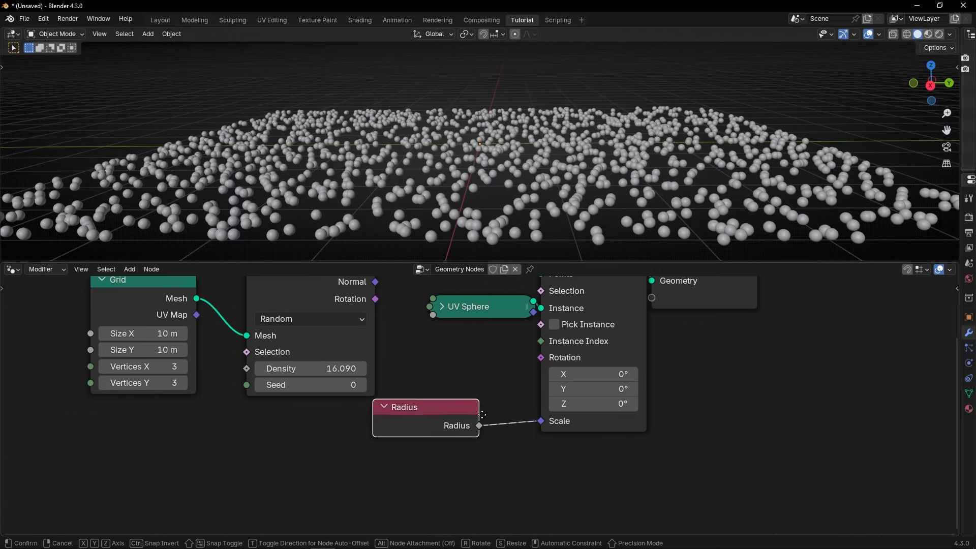
left_click(500, 416)
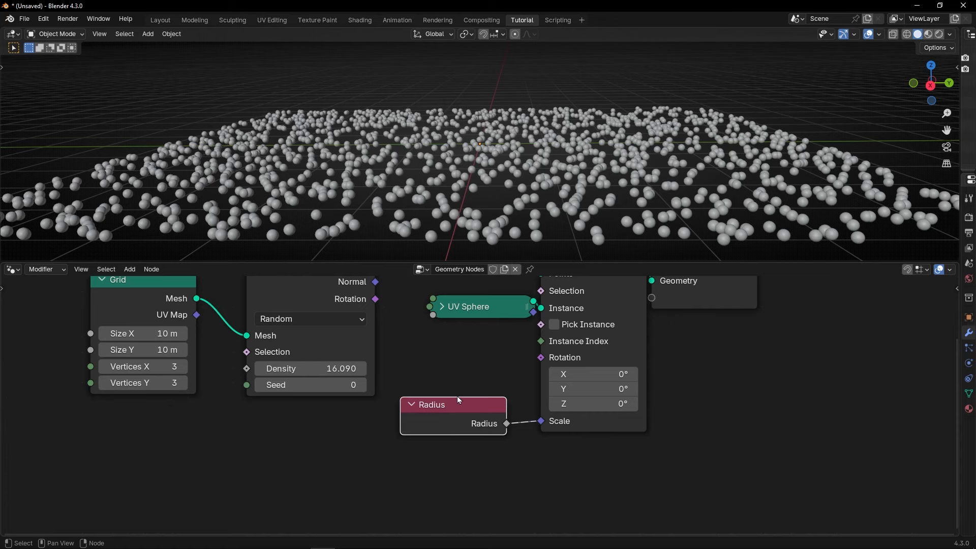
scroll(534, 231, "up", 3)
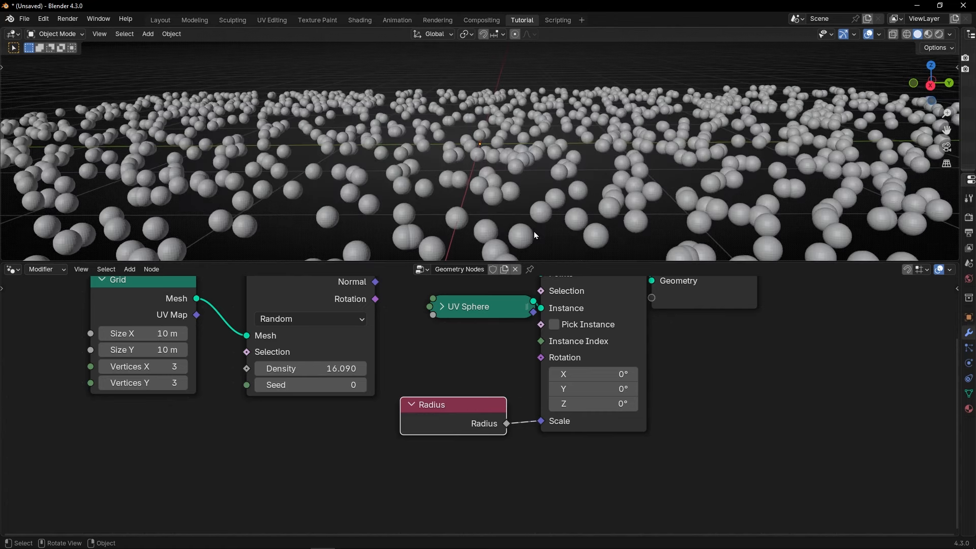
middle_click_drag(534, 231, 527, 218)
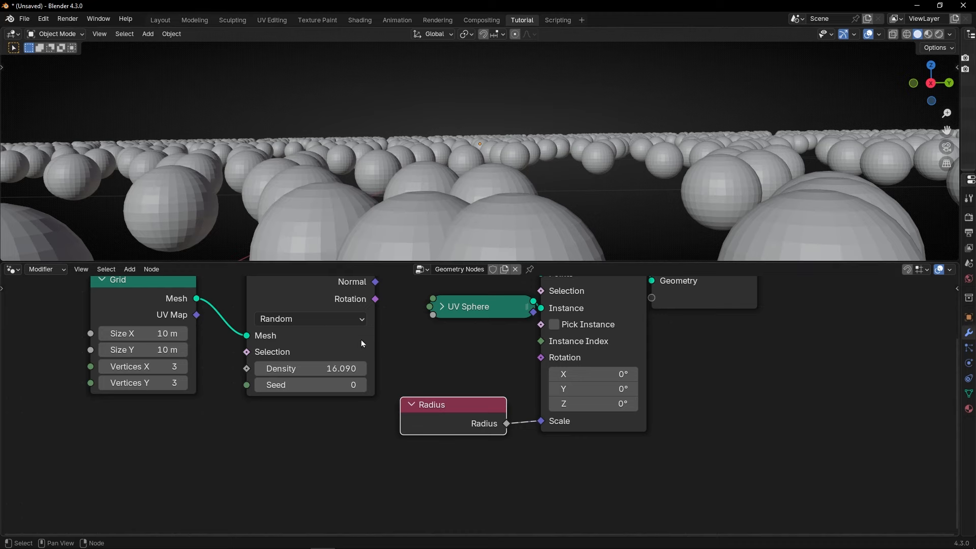
left_click(355, 351, "ctrl+shift")
key("ctrl+z")
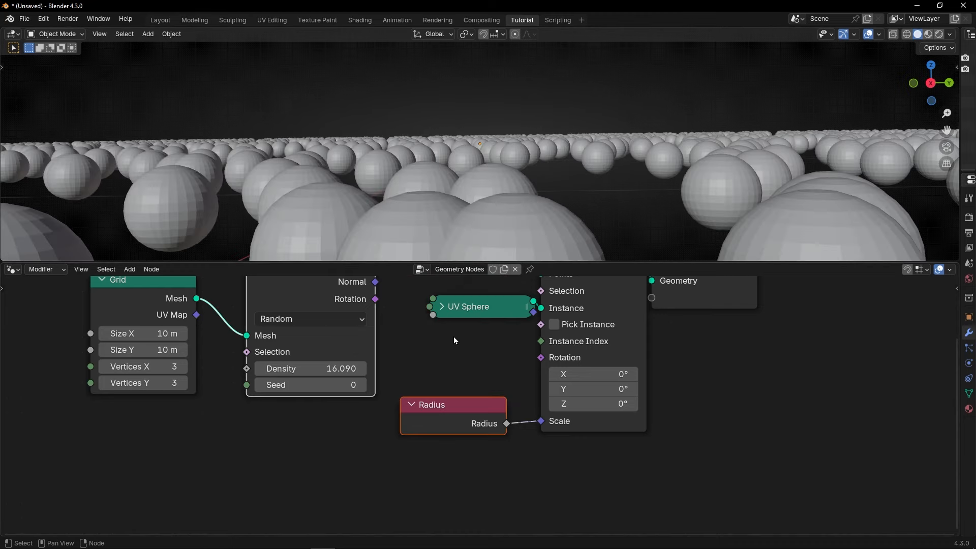
Move Group Output away from Instance on Points and insert a Set Shade Smooth node between them
scroll(475, 321, "down", 1)
middle_click_drag(546, 368, 334, 447)
left_click_drag(482, 385, 847, 361)
key("shift+a")
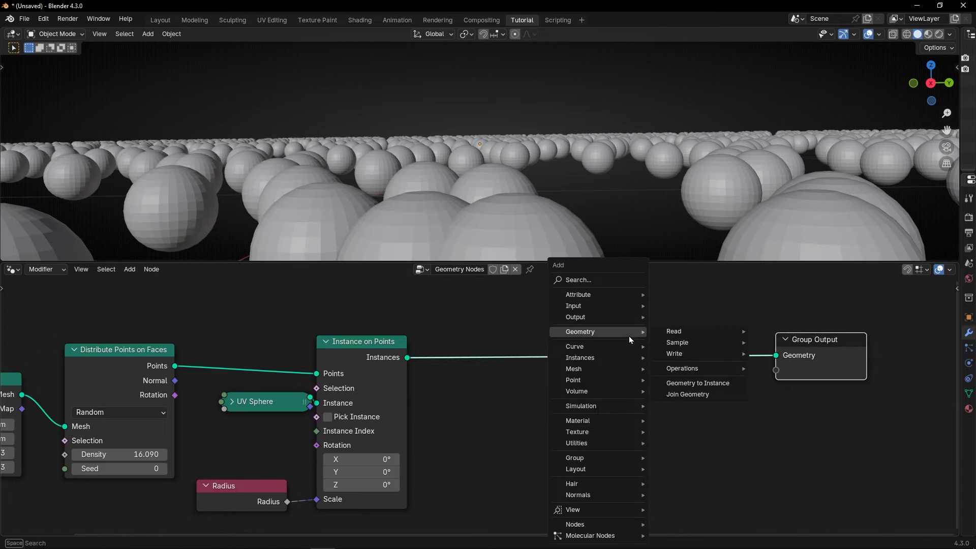
type("shade")
key("Return")
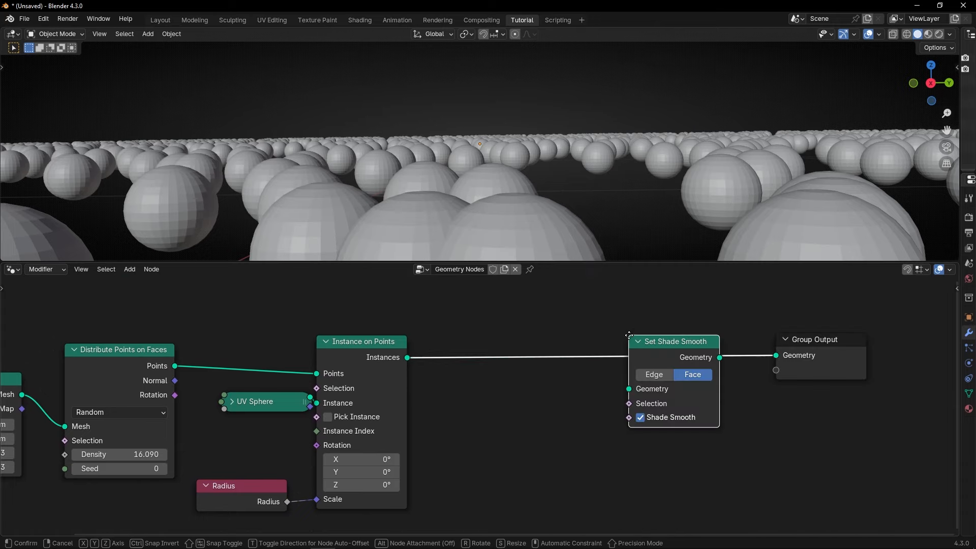
left_click(629, 335)
scroll(533, 231, "down", 3)
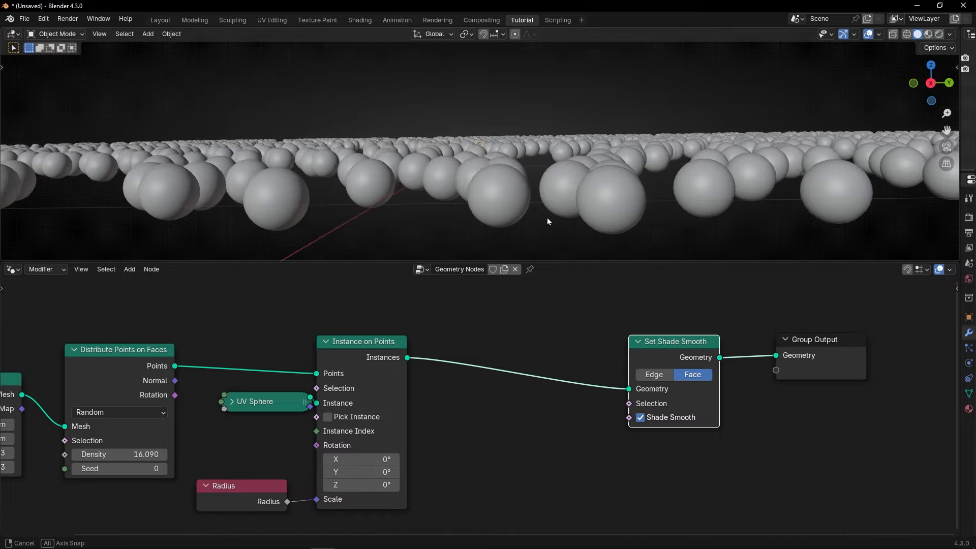
mouse_move(547, 217)
middle_mouse_down()
mouse_move(558, 229)
mouse_move(539, 230)
middle_mouse_up()
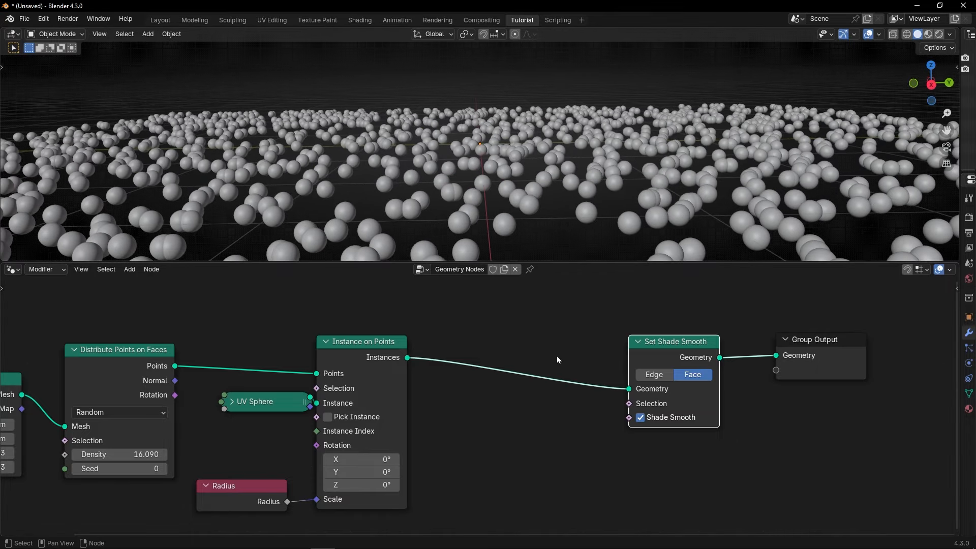
Insert a Set Material node between Instance on Points and Set Shade Smooth, and assign it the material named Material
key("ctrl+space")
key("shift+a")
type("set")
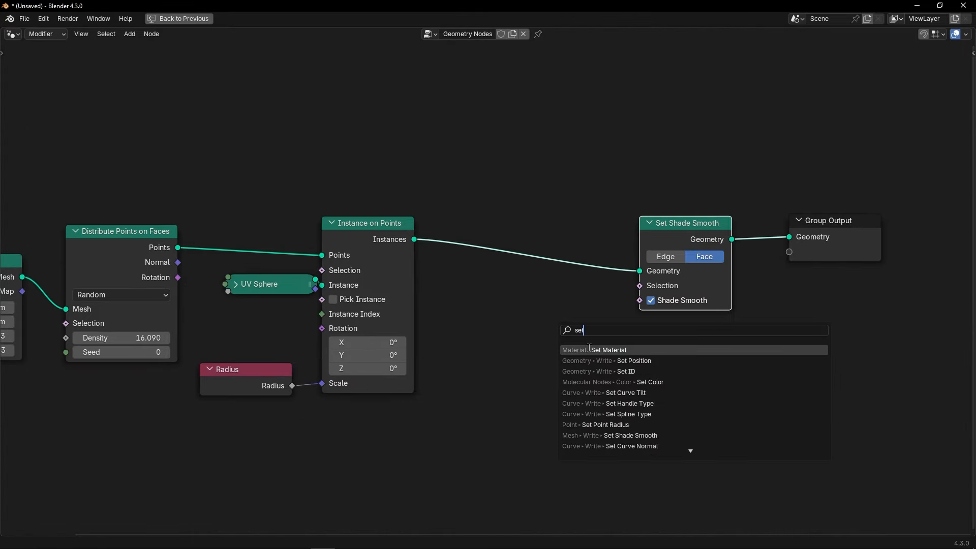
left_click(589, 349)
left_click(553, 282)
left_click(548, 291)
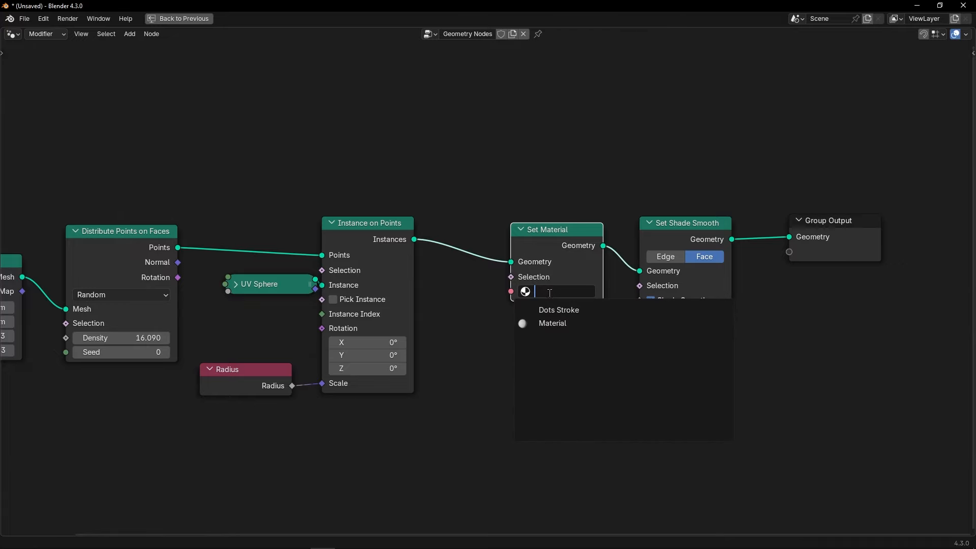
left_click(546, 324)
key("ctrl+space")
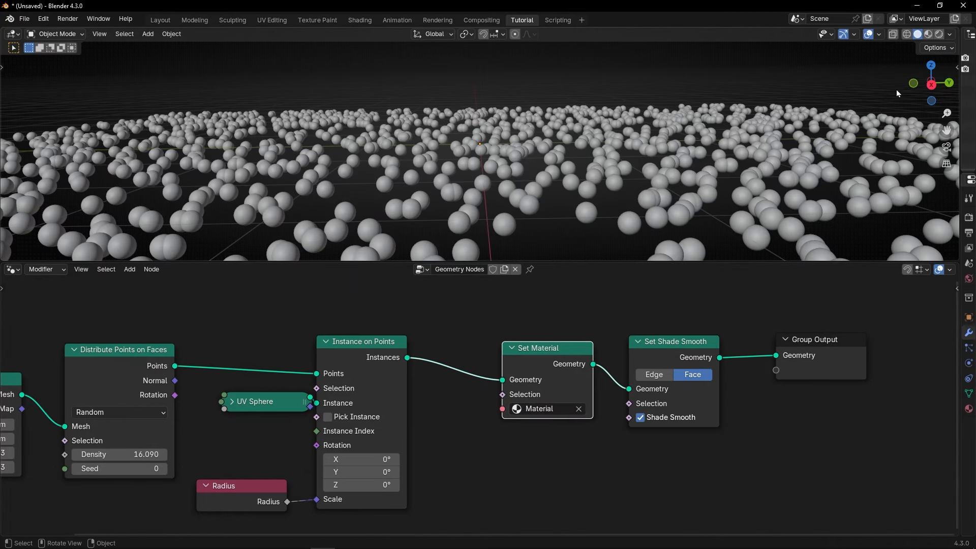
Show the viewport in Material Preview and set the material's Principled BSDF base color to fully saturated red in the Shader Editor
left_click(928, 35)
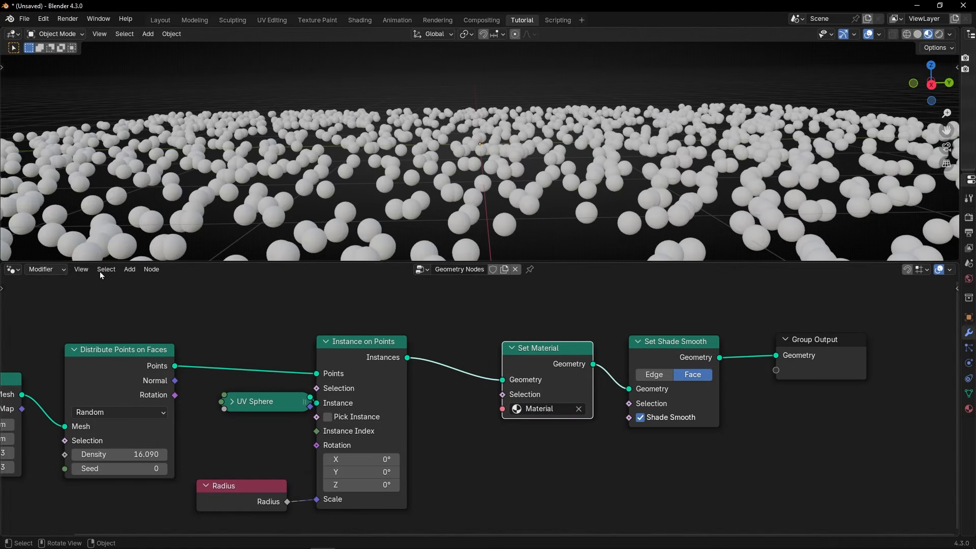
left_click(12, 269)
left_click(31, 372)
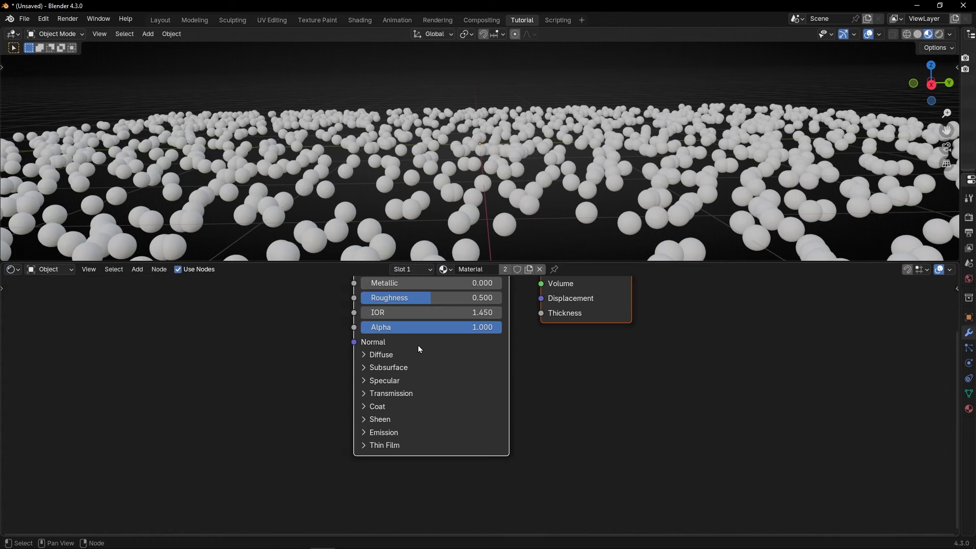
key("Home")
left_click(458, 329)
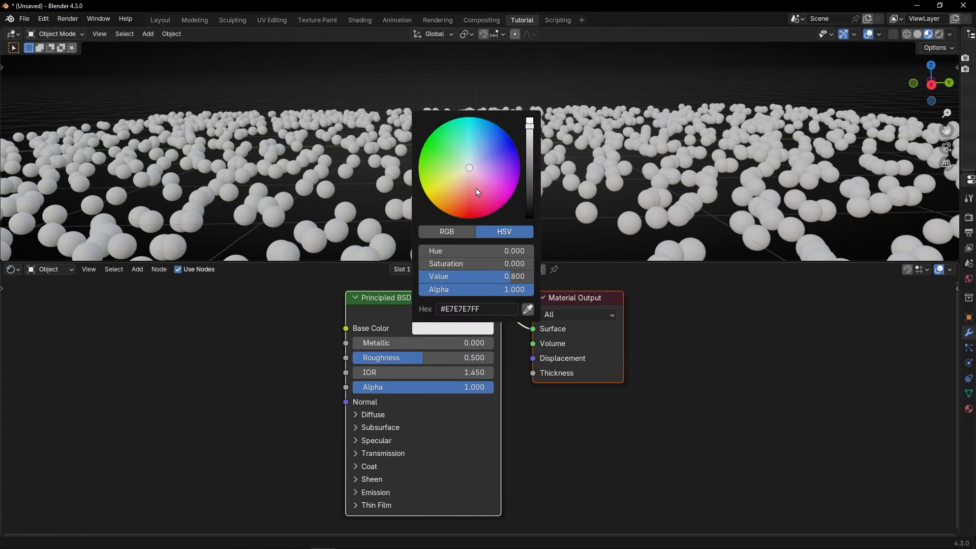
left_click(469, 218)
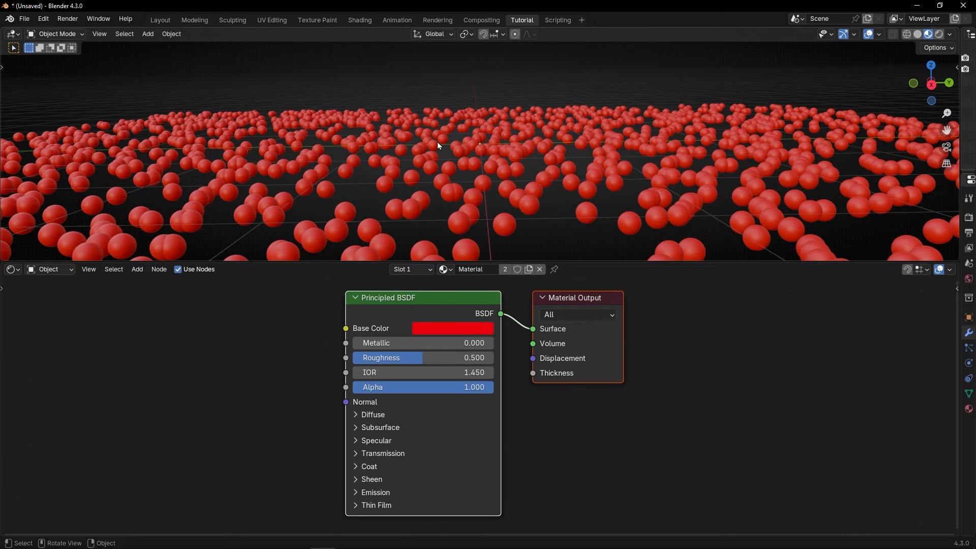
Switch the node area back to the Geometry Node Editor with the whole node tree in view
left_click(21, 273)
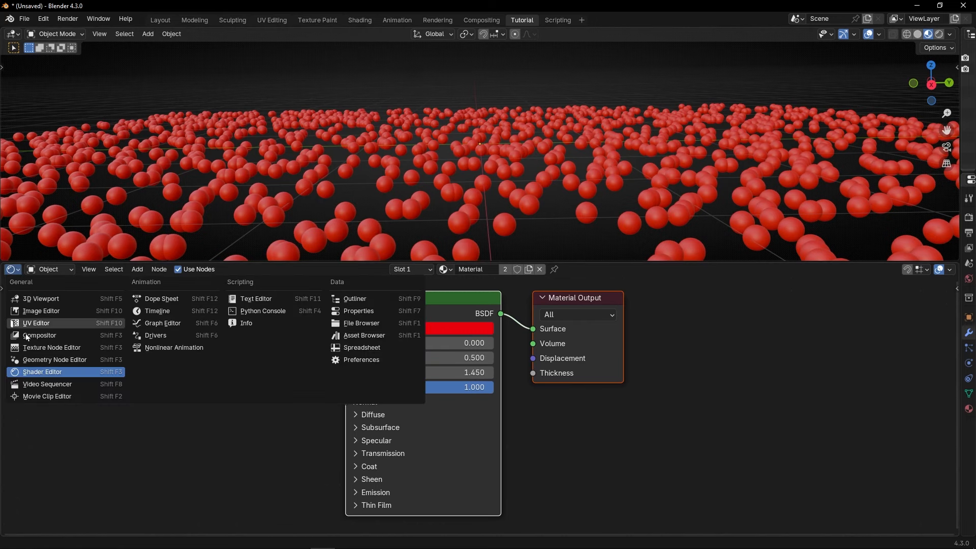
left_click(48, 358)
scroll(447, 378, "down", 2)
middle_click_drag(452, 377, 335, 375)
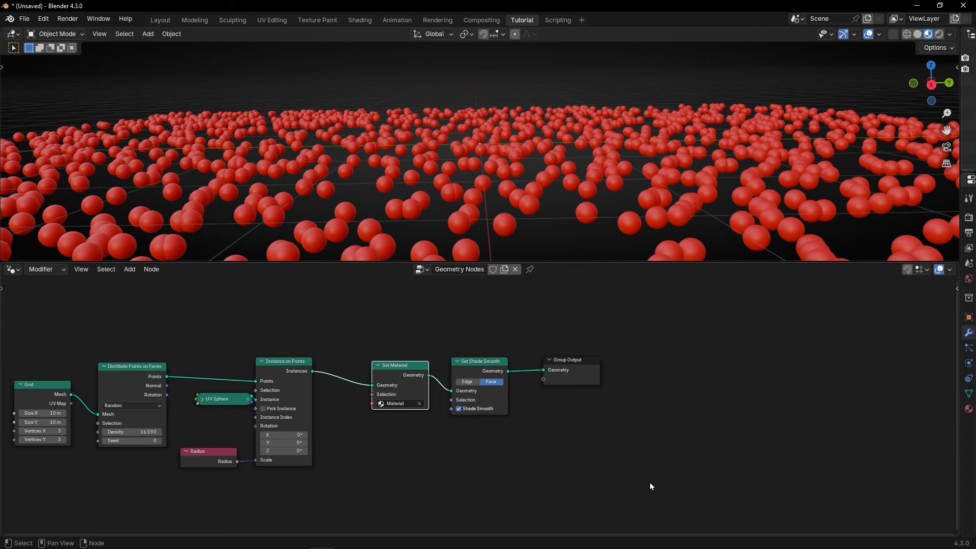
Move all nodes downstream of Distribute Points on Faces, including UV Sphere and Radius, farther along to leave a wide gap after it
left_click_drag(645, 484, 598, 371)
scroll(533, 159, "down", 3)
middle_click_drag(514, 161, 517, 192)
scroll(510, 178, "down", 2)
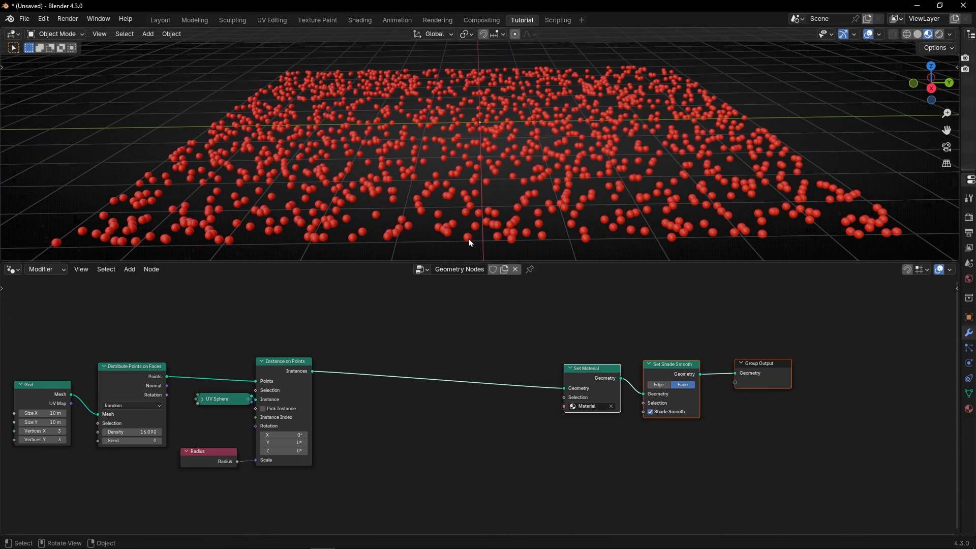
left_click_drag(318, 488, 220, 401)
left_click_drag(219, 401, 435, 409)
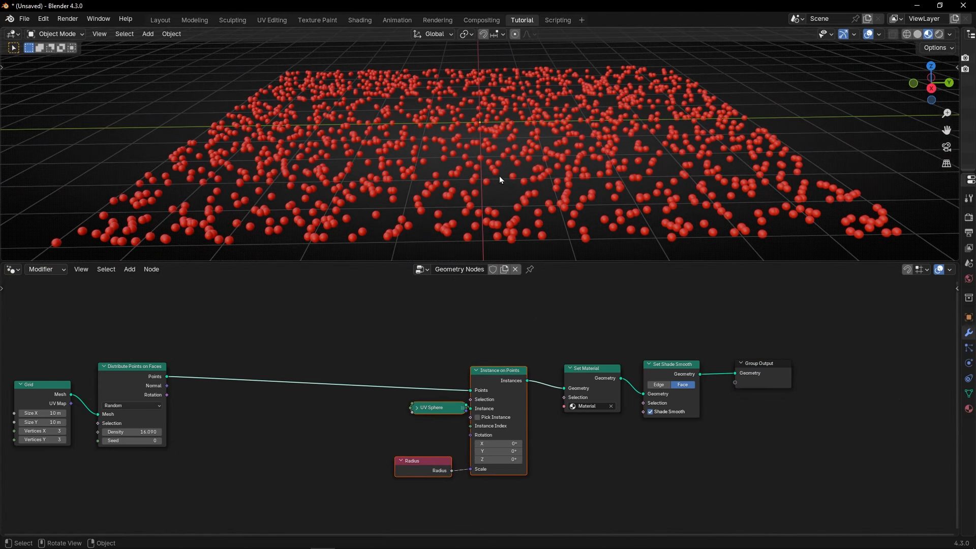
Turn off the 3D viewport overlays and frame the entire field of spheres
mouse_move(501, 173)
middle_mouse_down()
mouse_move(495, 166)
mouse_move(494, 180)
middle_mouse_up()
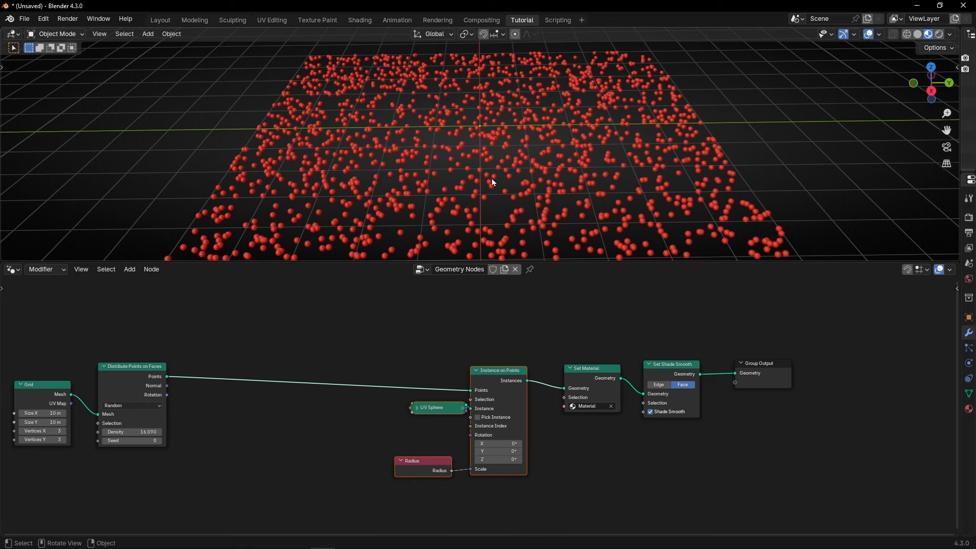
left_click(868, 34)
scroll(543, 163, "down", 2)
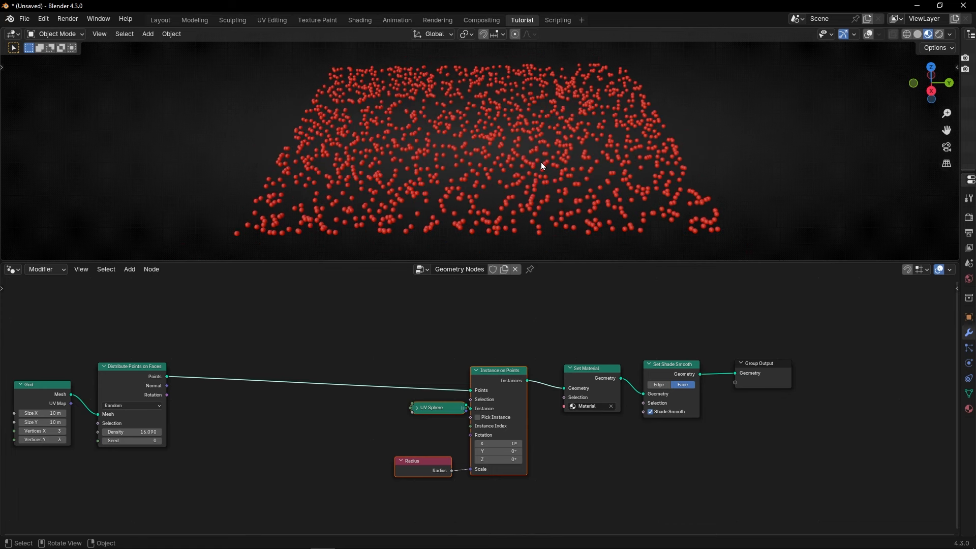
Insert a Separate Geometry node into the link between Distribute Points on Faces and Instance on Points
scroll(276, 382, "up", 2)
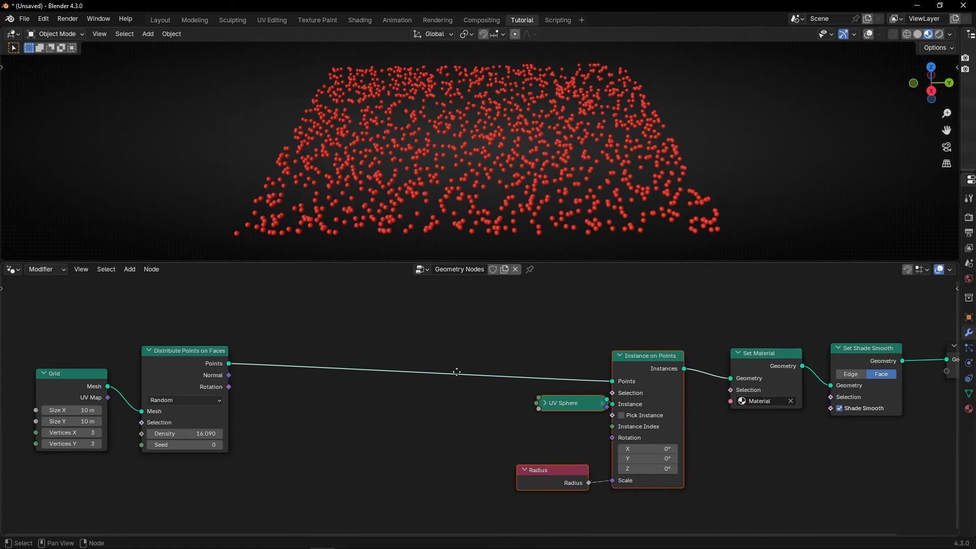
middle_click_drag(276, 382, 486, 358)
key("shift+a")
type("separa")
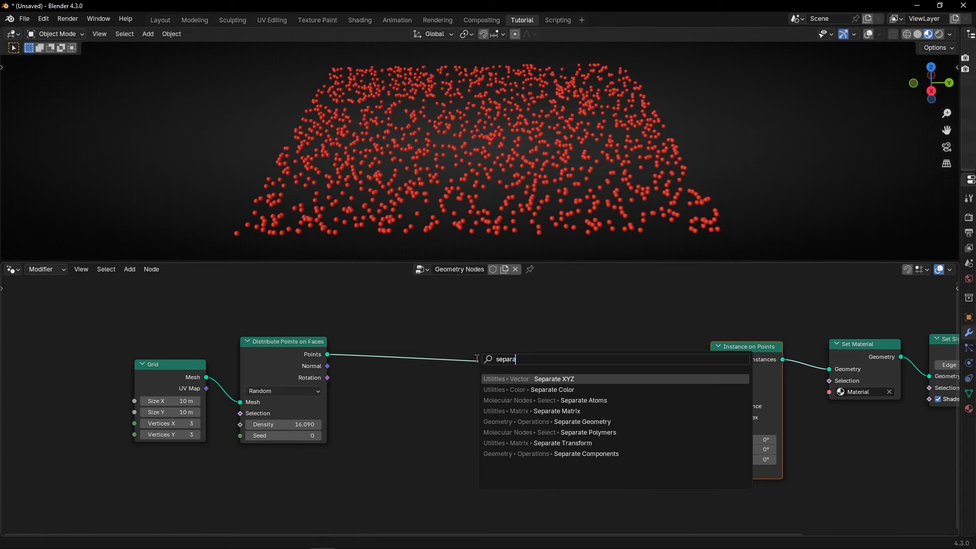
type("tegeo")
key("Return")
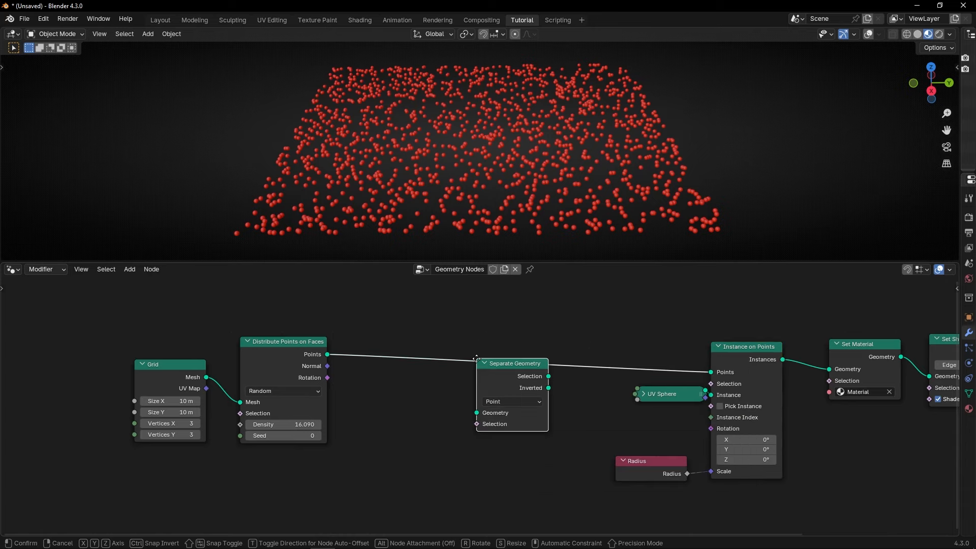
left_click(470, 338)
scroll(481, 363, "up", 3)
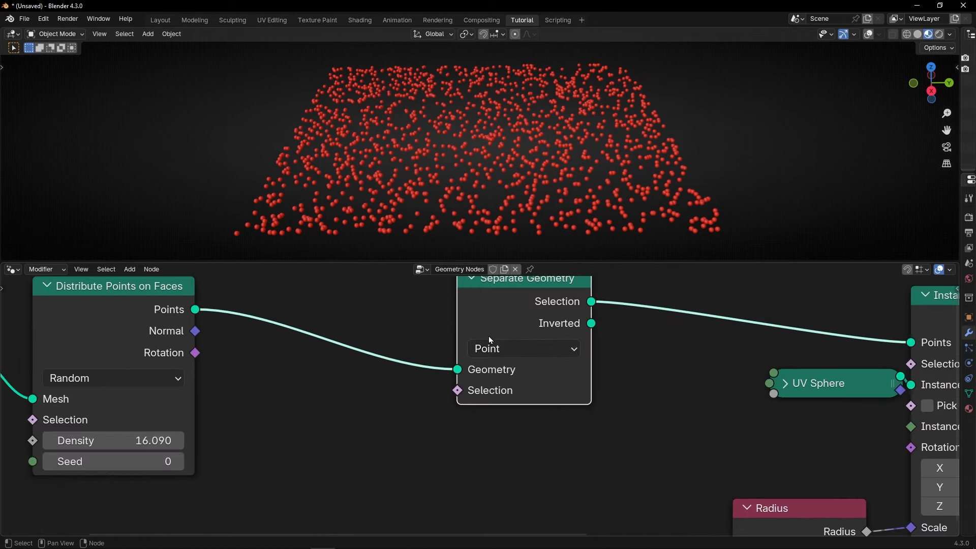
middle_click_drag(490, 339, 408, 352)
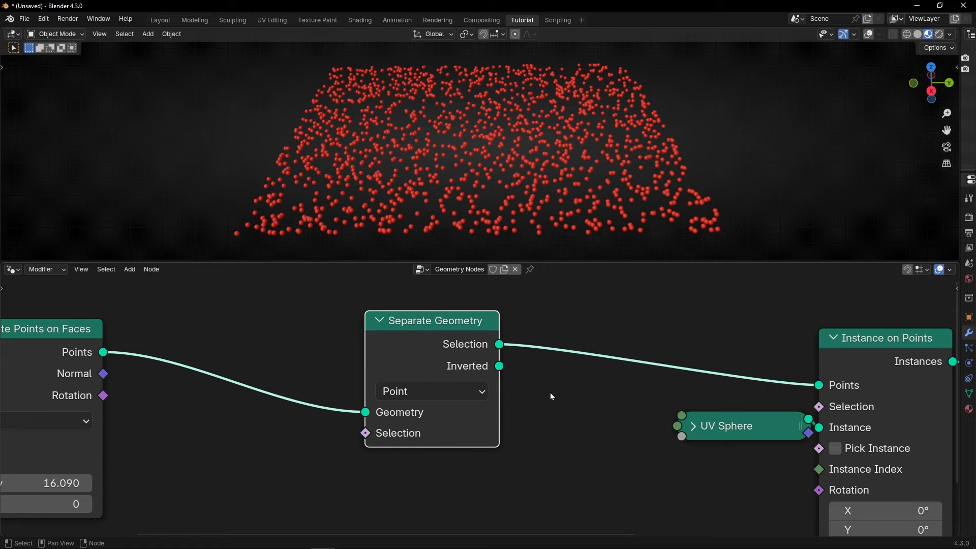
Turn the 3D viewport overlays back on and frame the sphere field around the world origin
scroll(554, 398, "down", 9)
middle_click_drag(562, 396, 578, 362)
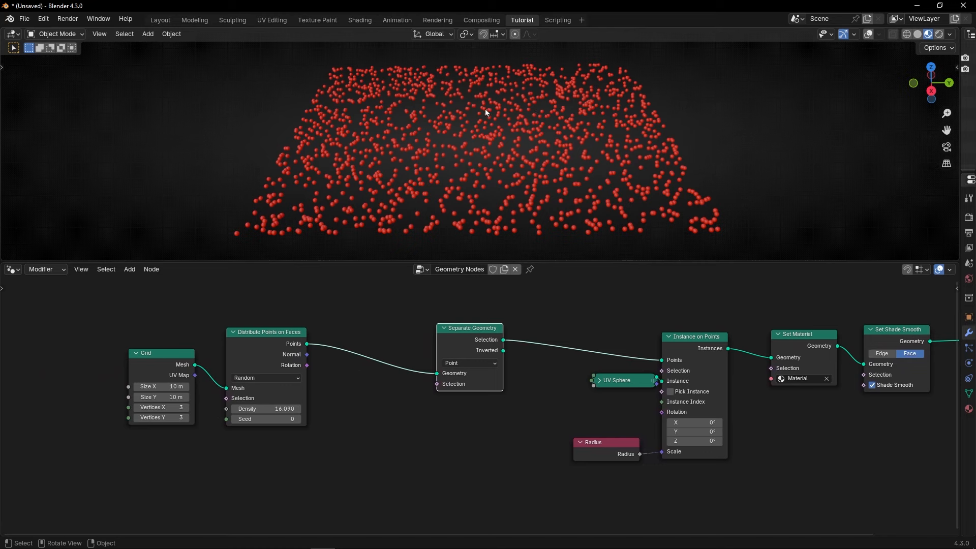
left_click(870, 34)
scroll(543, 117, "up", 5)
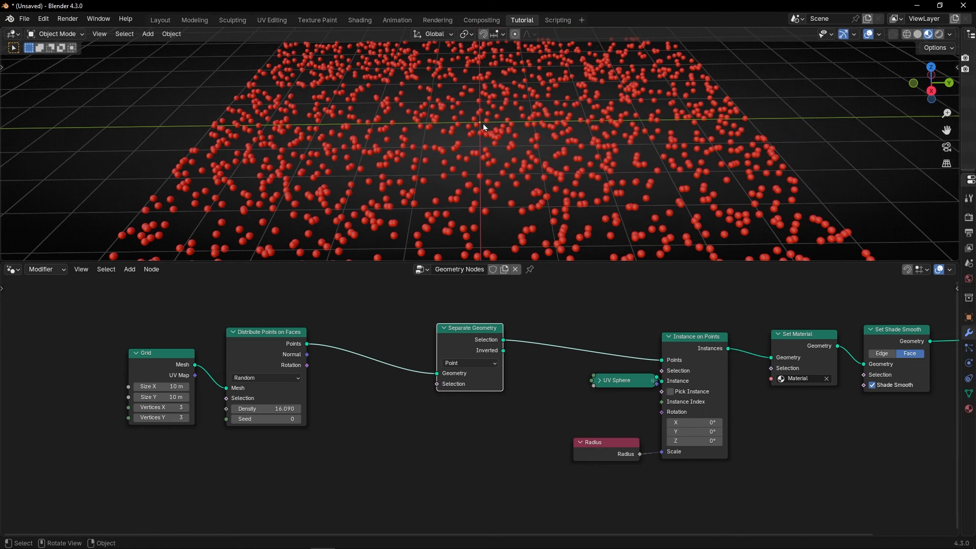
scroll(477, 123, "down", 2)
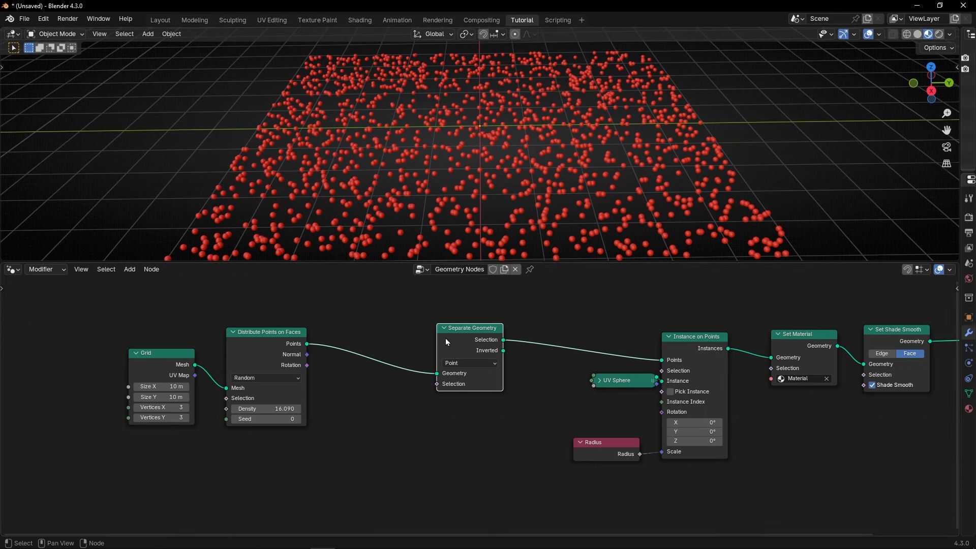
Nudge Separate Geometry slightly along and add a Position node below and beyond Distribute Points on Faces
left_click_drag(446, 337, 463, 339)
scroll(435, 428, "up", 2)
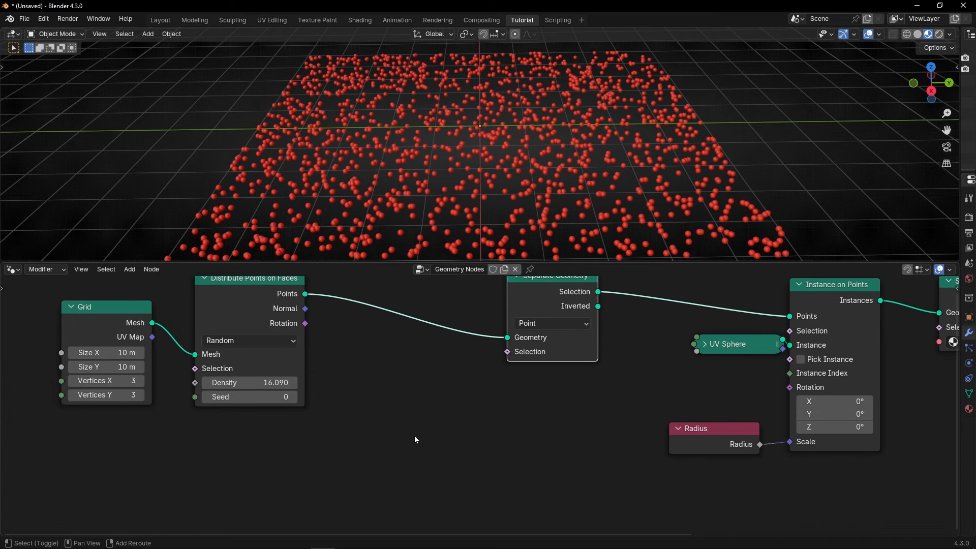
key("shift+a")
type("pos")
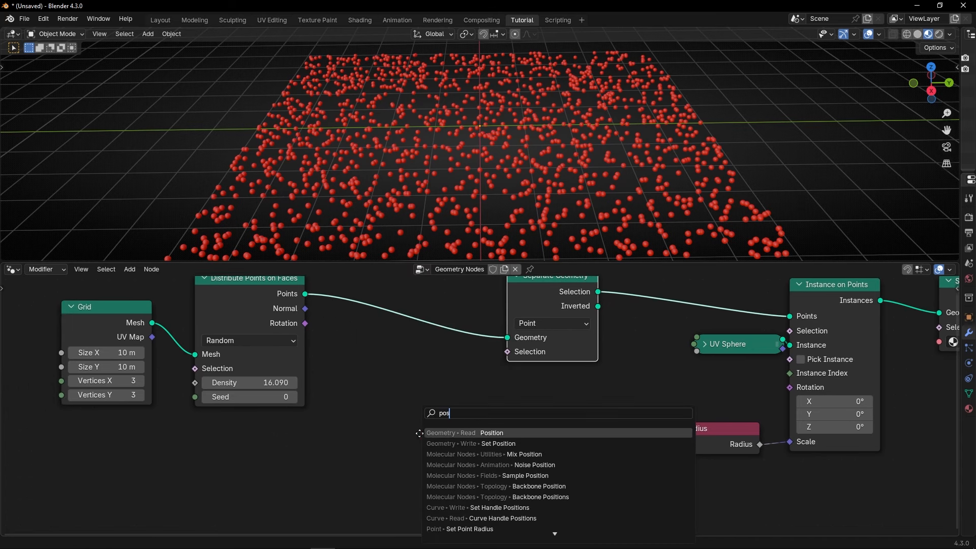
key("Return")
left_click(362, 442)
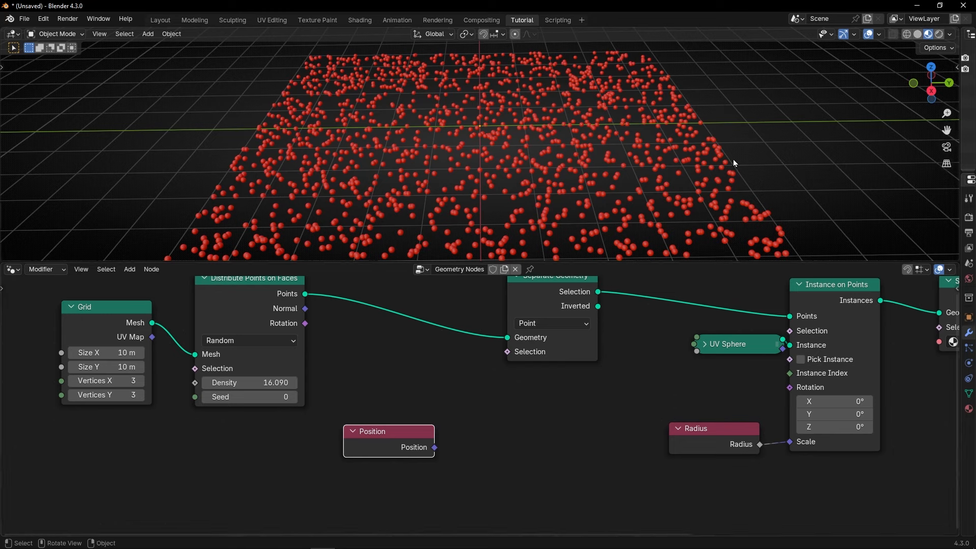
left_click_drag(366, 433, 312, 444)
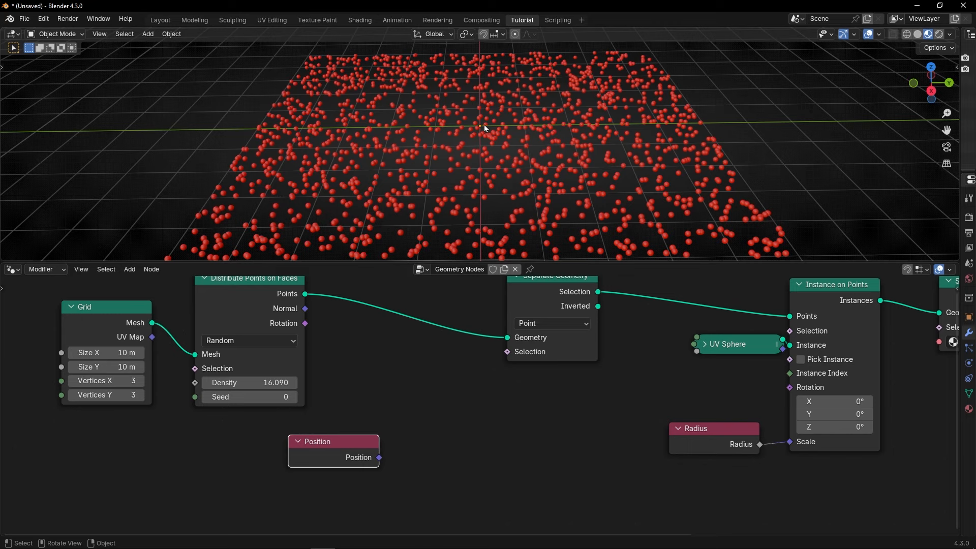
In a maximized 3D viewport, draw freehand annotation lines from several spheres to the world origin, undo them and restore the layout
key("ctrl+space")
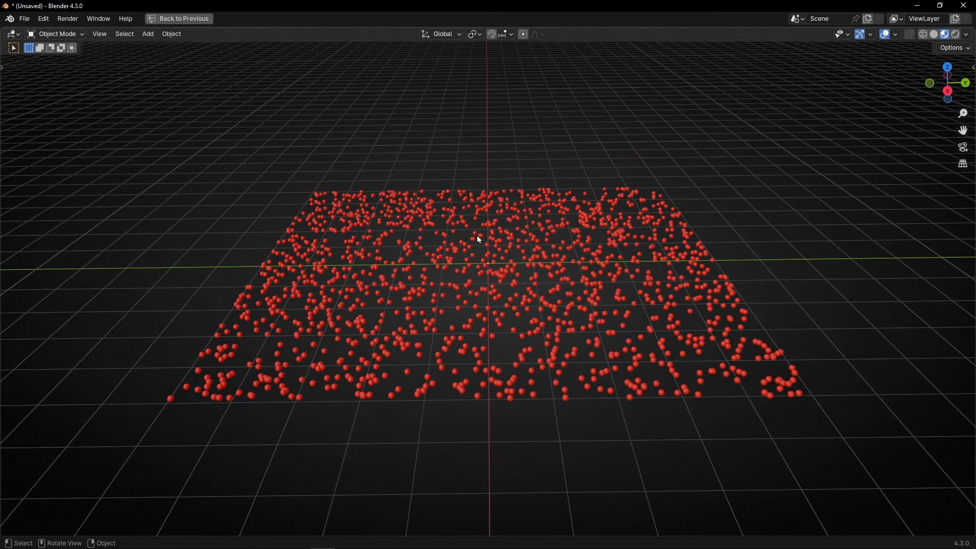
middle_click_drag(476, 236, 470, 303)
scroll(473, 285, "up", 4)
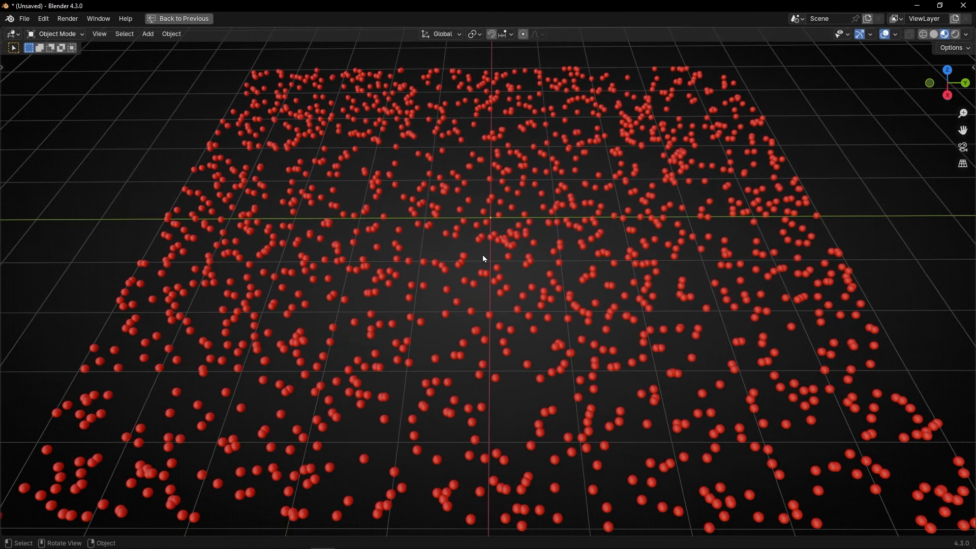
key("t")
left_click(15, 190)
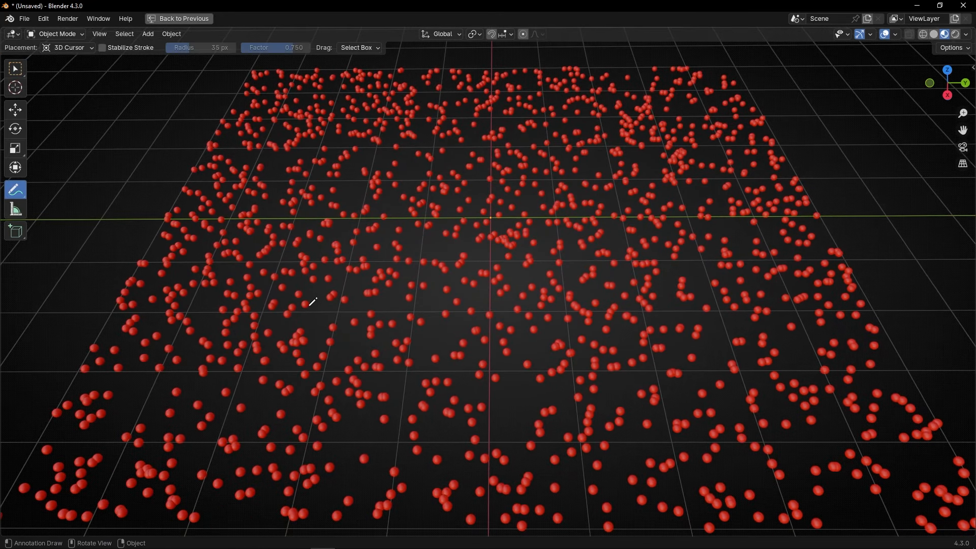
mouse_move(311, 296)
left_mouse_down()
mouse_move(300, 306)
mouse_move(489, 218)
left_mouse_up()
left_click_drag(629, 361, 486, 229)
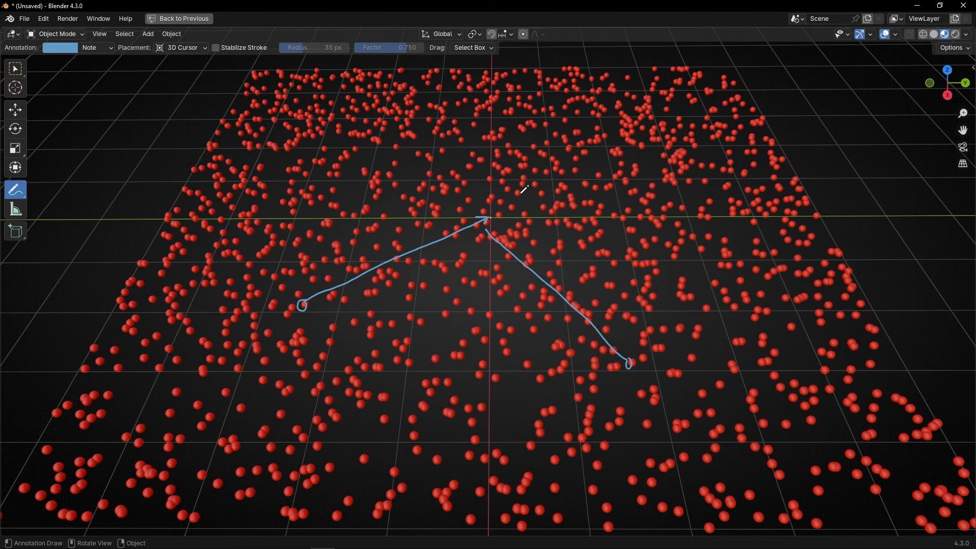
left_click_drag(516, 194, 486, 213)
mouse_move(667, 212)
left_mouse_down()
mouse_move(489, 223)
mouse_move(374, 138)
left_mouse_up()
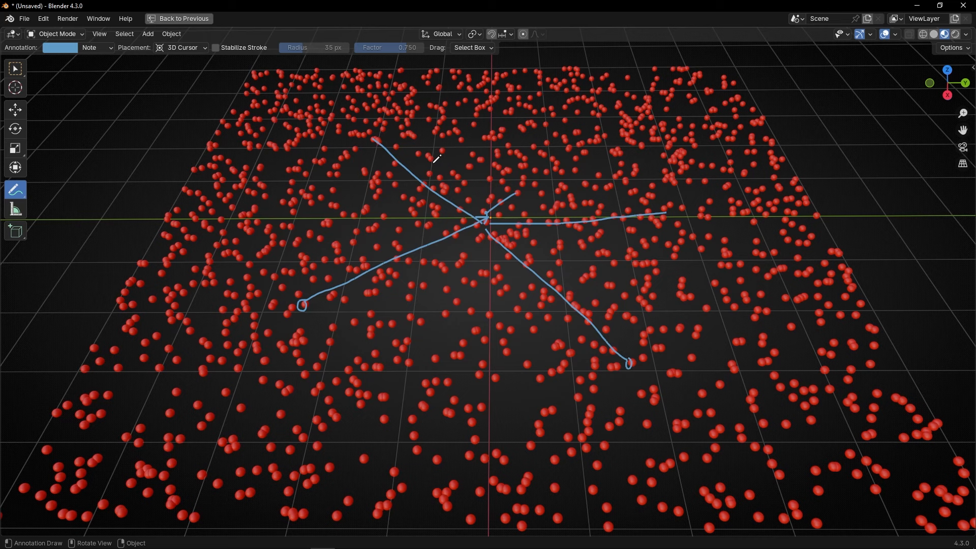
mouse_move(474, 212)
left_mouse_down()
mouse_move(476, 83)
mouse_move(382, 147)
mouse_move(527, 208)
mouse_move(300, 295)
mouse_move(574, 305)
mouse_move(623, 356)
mouse_move(602, 225)
left_mouse_up()
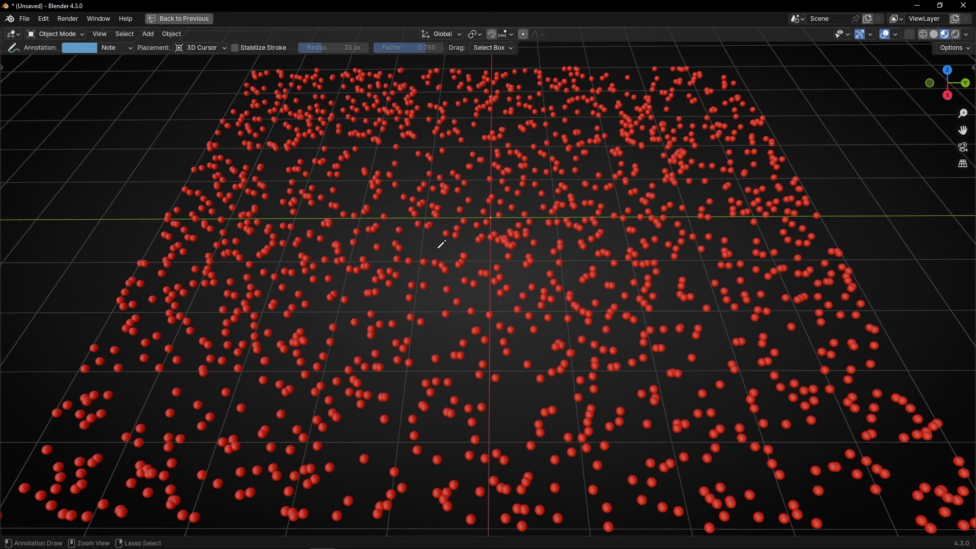
key("ctrl+space")
Move the Position node just beneath Distribute Points on Faces and feed its output into a new Vector Math Add node
key("g")
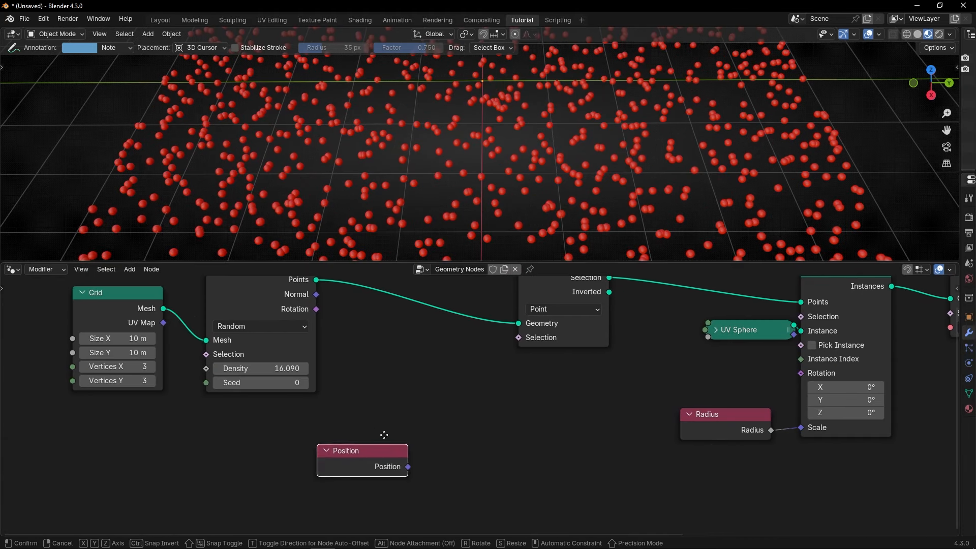
left_click(330, 409)
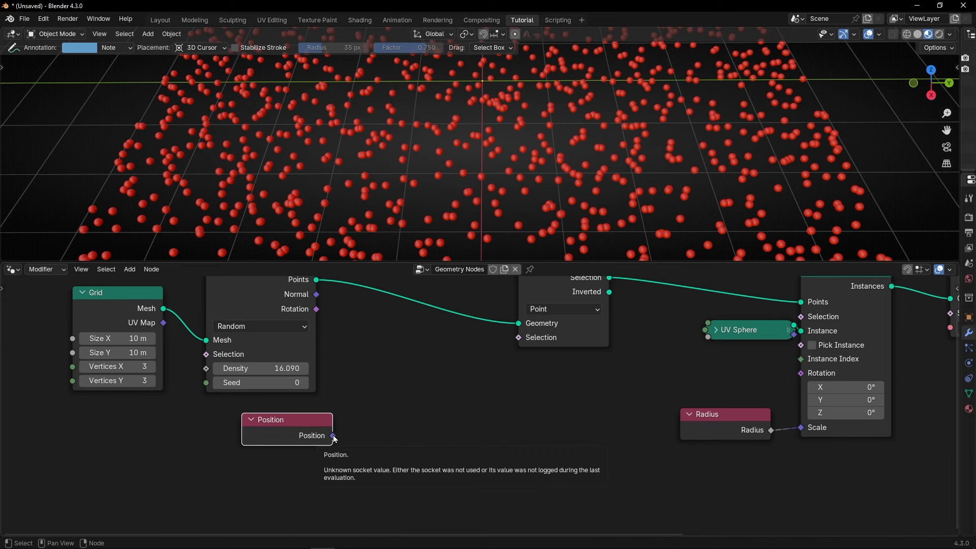
left_click_drag(334, 437, 421, 426)
type("vec")
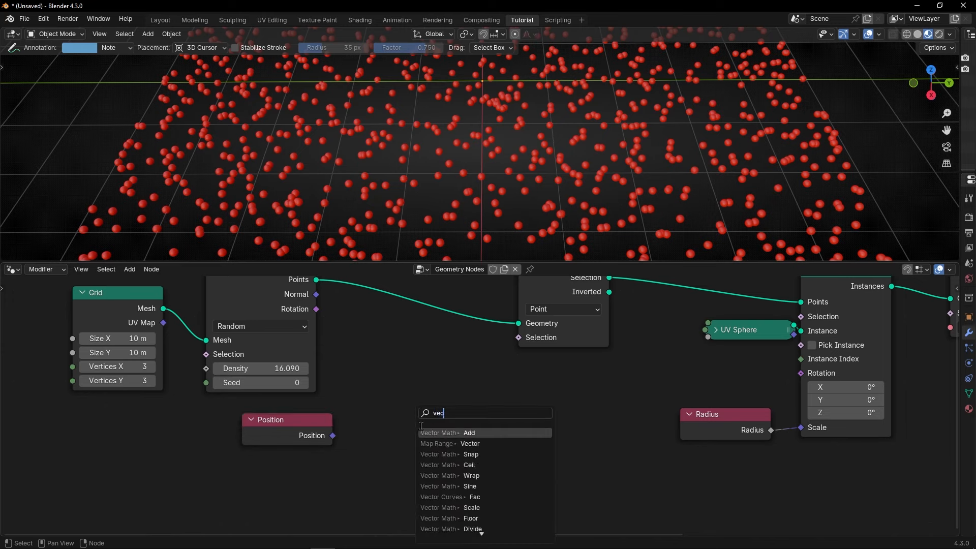
type("tor add")
key("Return")
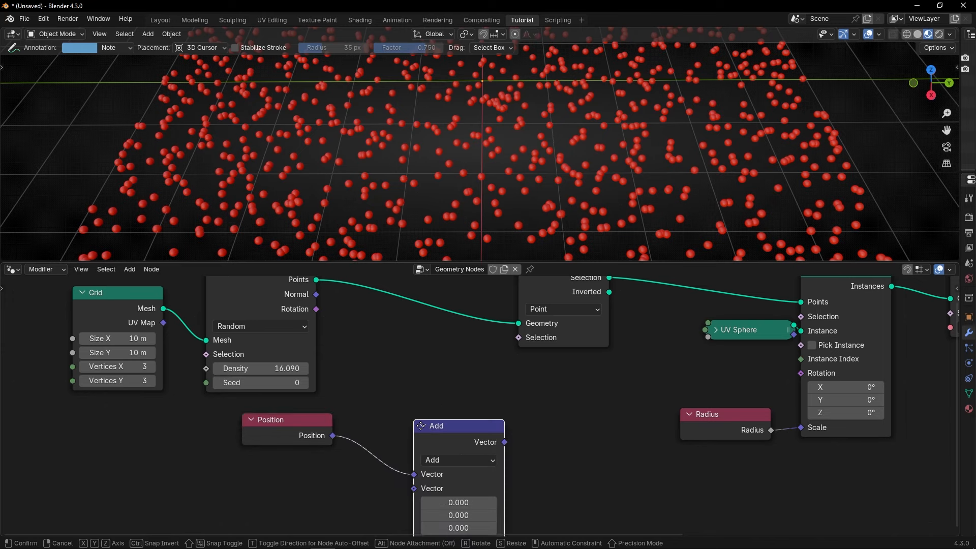
left_click(395, 375)
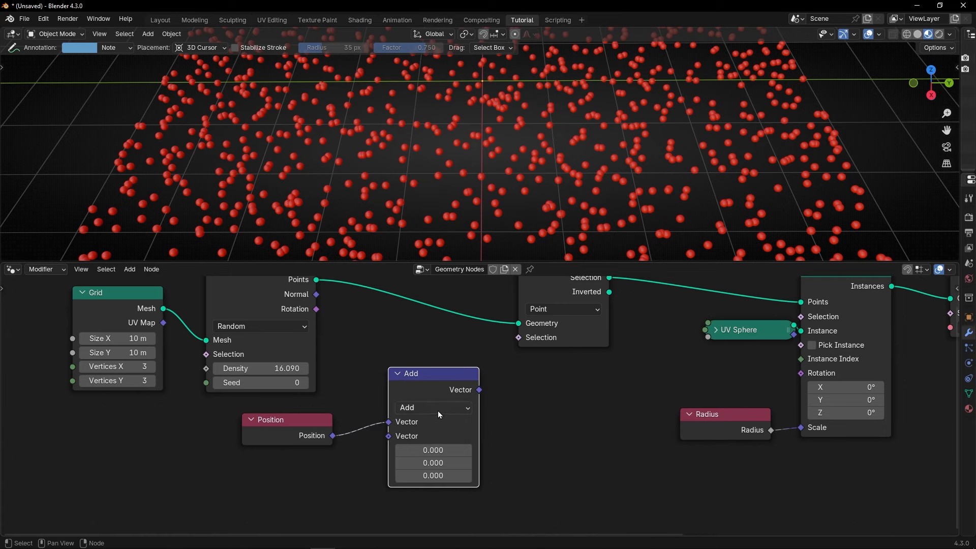
Set the Vector Math node's operation to Length and line the node up with Position
left_click(438, 411)
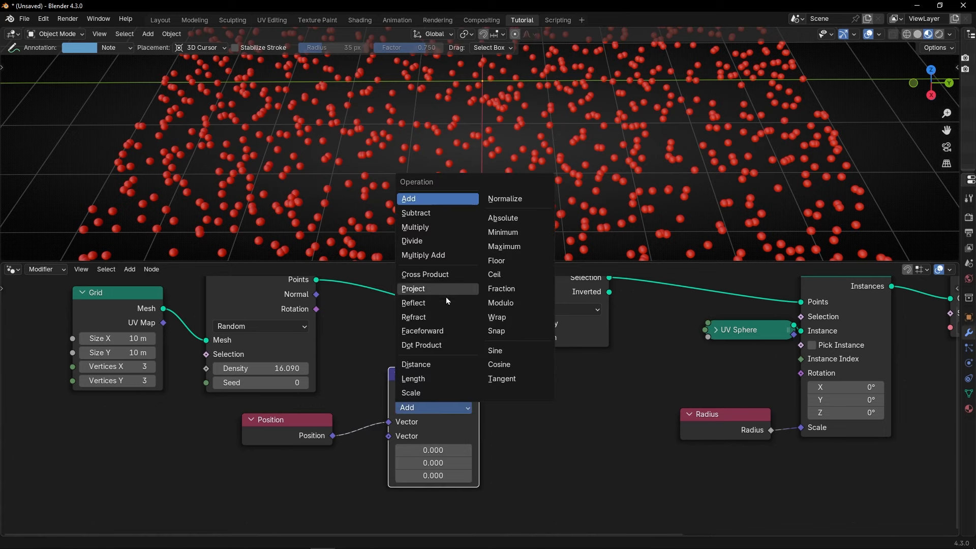
left_click(433, 379)
left_click_drag(429, 391, 426, 406)
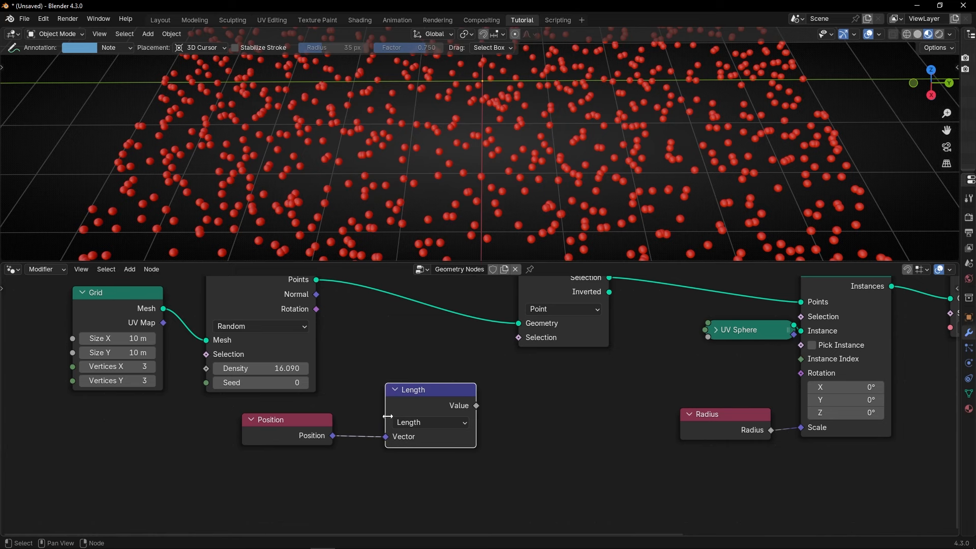
Draw a freehand annotation arrow from one sphere to the world origin
scroll(366, 167, "down", 2)
left_click_drag(358, 176, 470, 95)
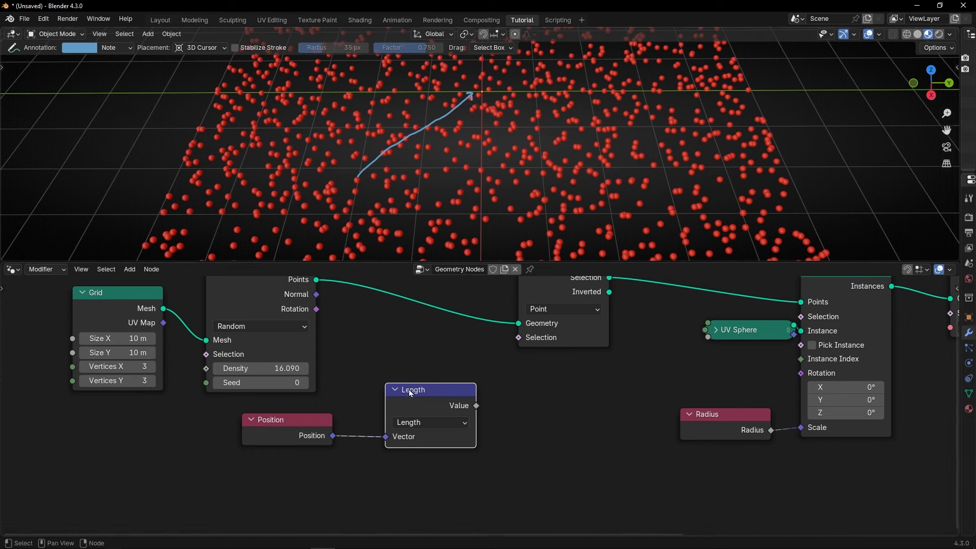
Move the Position and Length nodes together back and down to free space before Separate Geometry's Selection input
left_click_drag(410, 392, 403, 394)
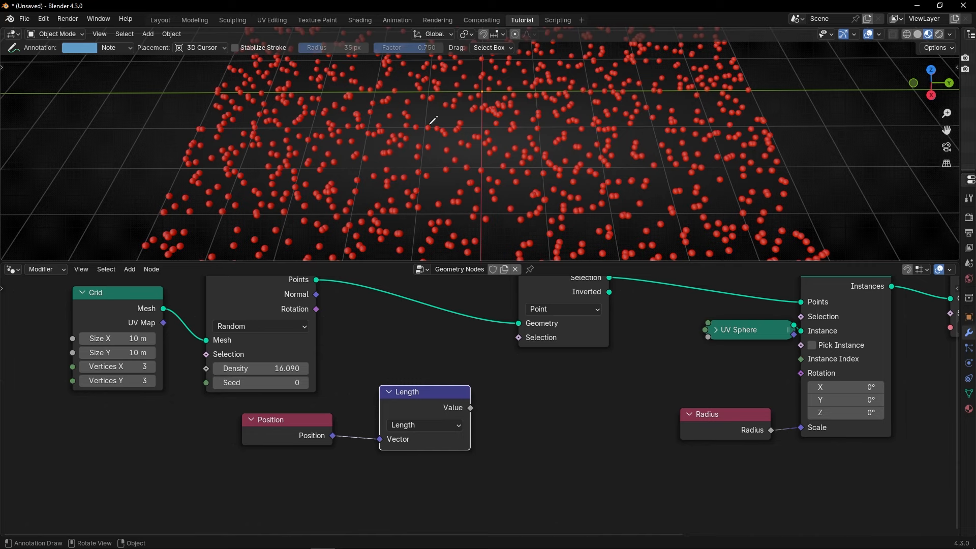
left_click_drag(410, 487, 297, 428)
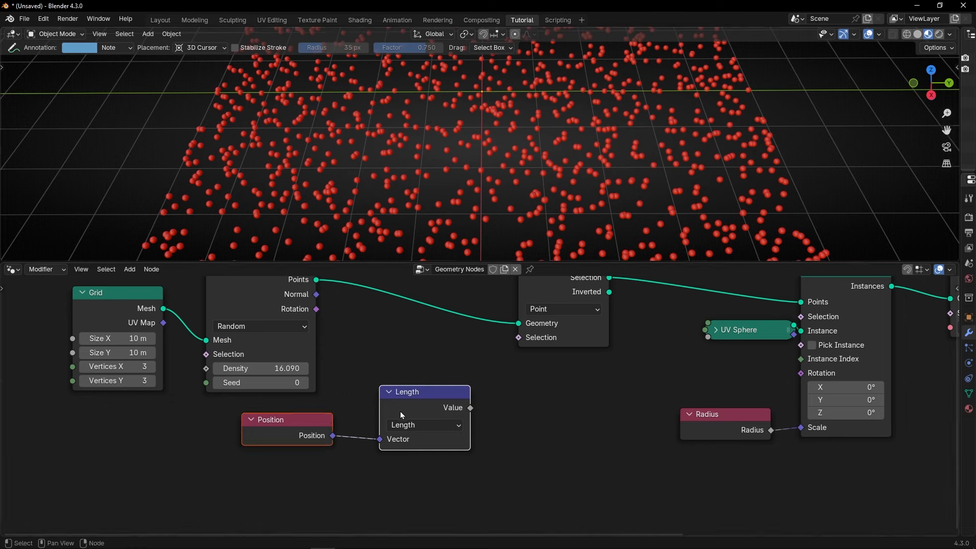
key("g")
left_click(335, 441)
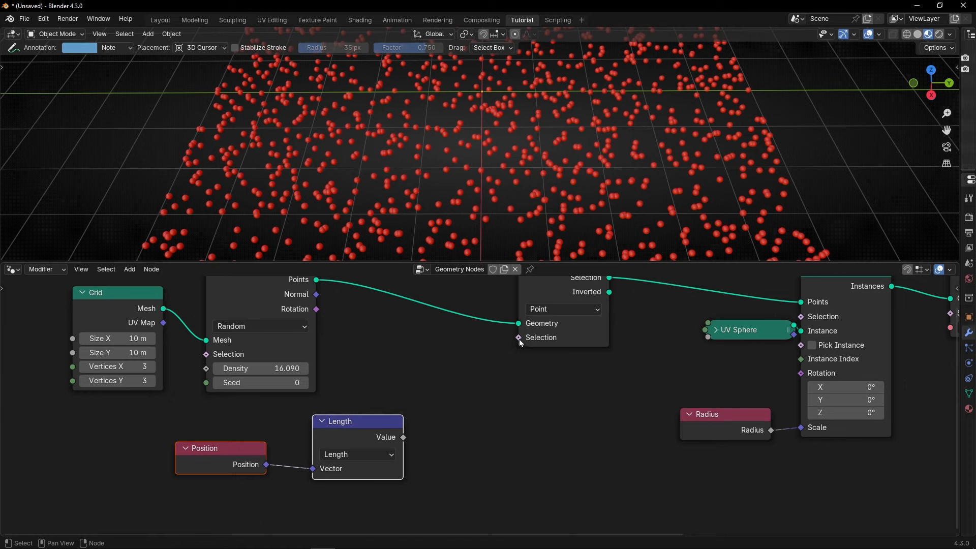
Add a Compare node set to Less Than, feeding Separate Geometry's Selection input, and place it beside Length
left_click_drag(519, 338, 465, 347)
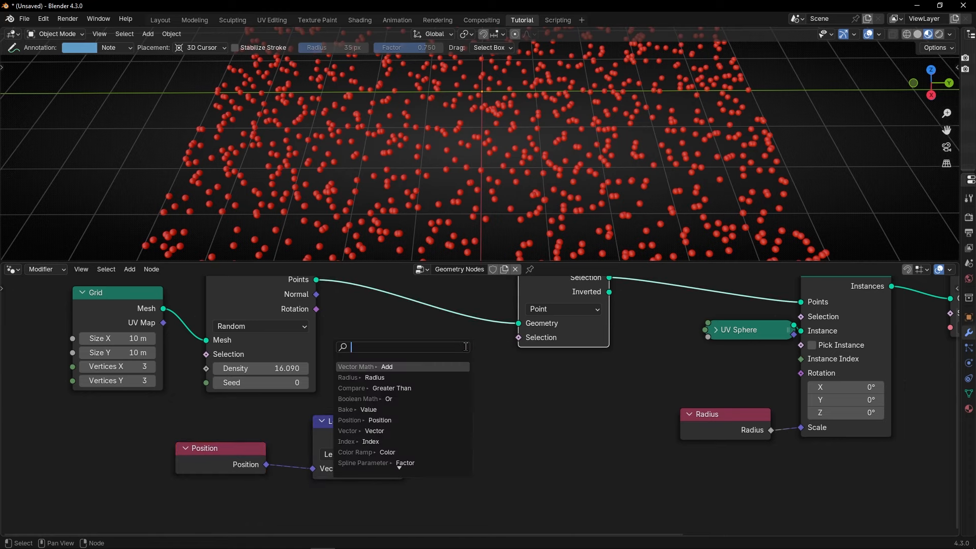
type("less")
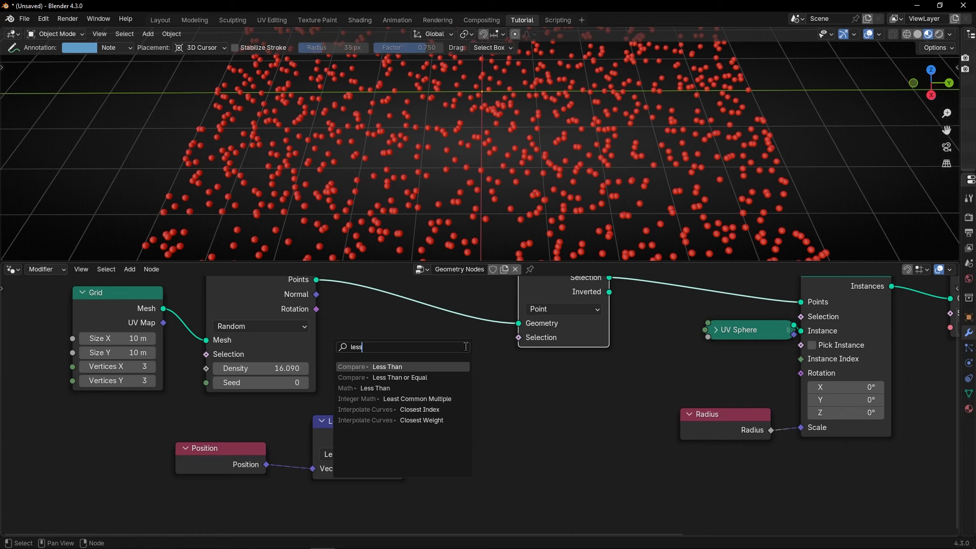
key("Return")
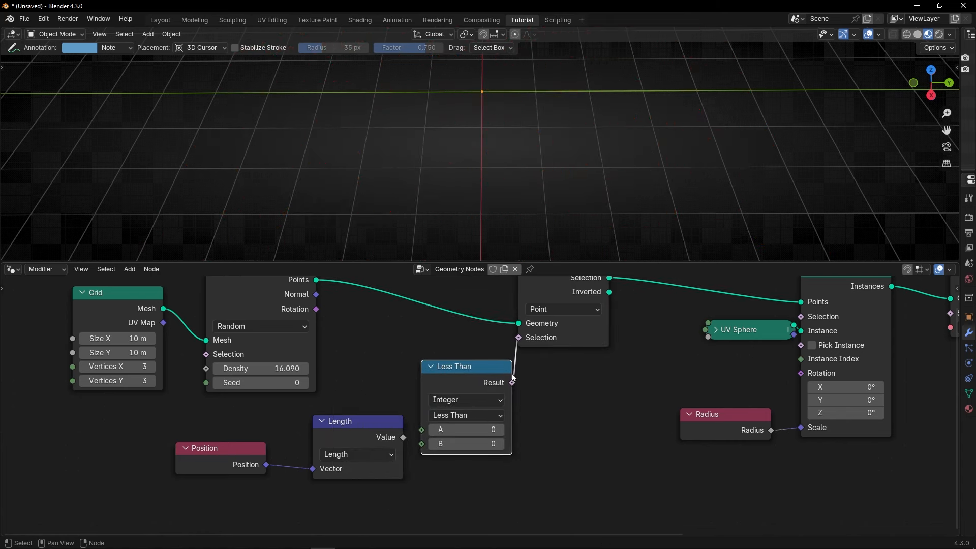
left_click(511, 375)
Set the Less Than node's data type to Float, connect Length's Value to its A input, and tidy both nodes' placement
scroll(479, 405, "up", 1)
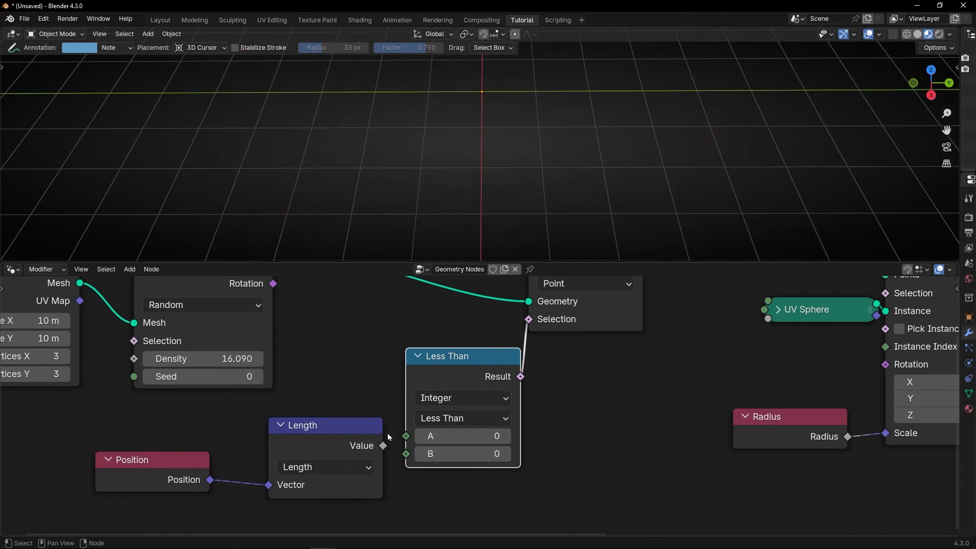
left_click(445, 399)
left_click(434, 437)
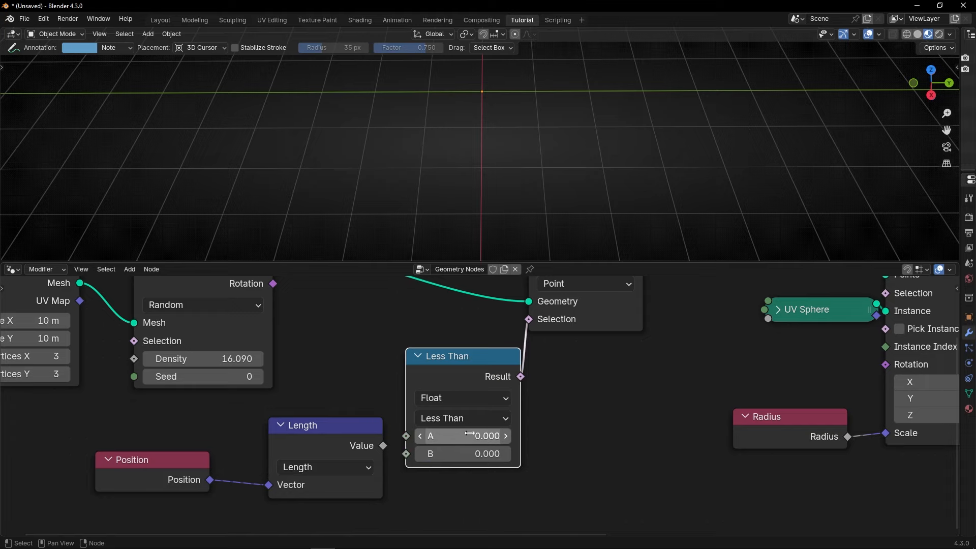
left_click_drag(357, 449, 405, 435)
left_click_drag(458, 356, 448, 365)
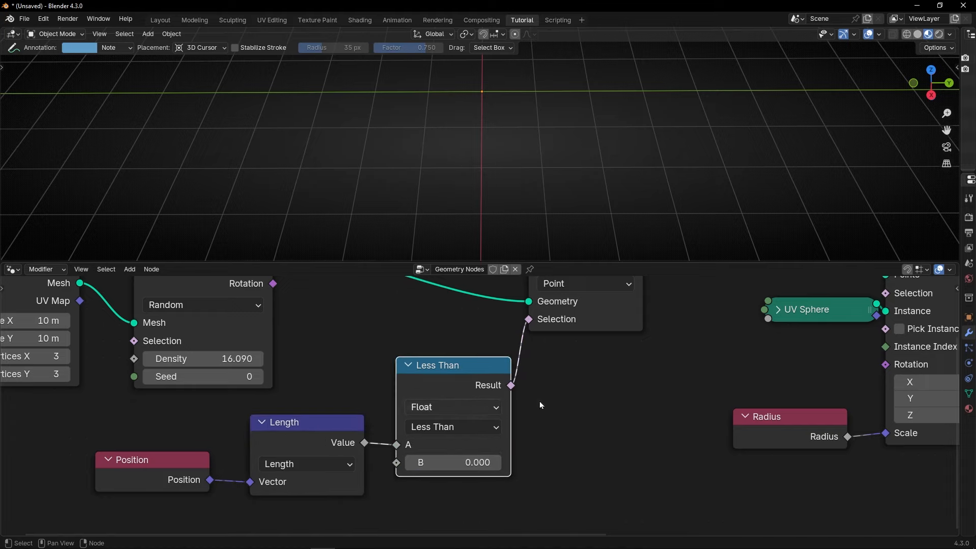
Set the Less Than node's B value to 1.780 and draw a freehand annotation arrow from a boundary sphere to the world origin
scroll(557, 330, "up", 1)
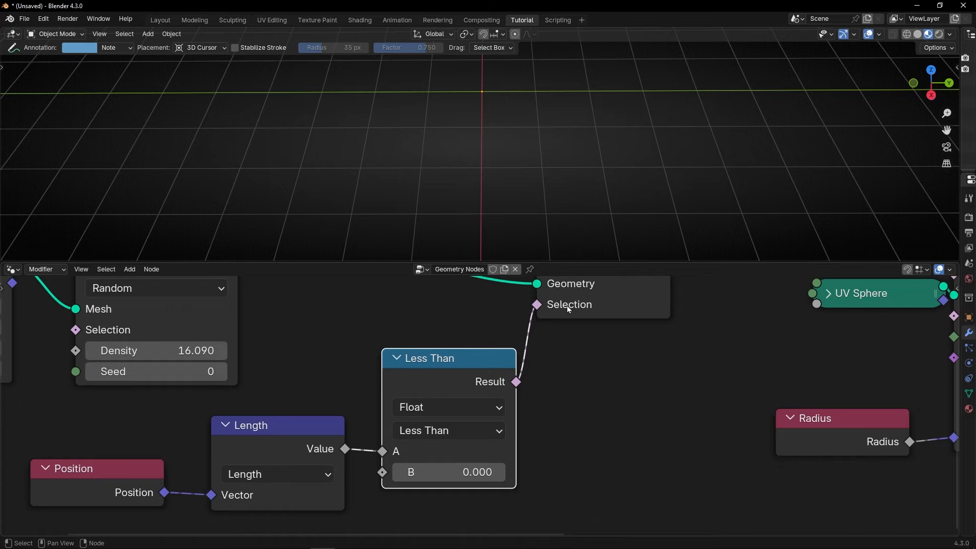
middle_click_drag(406, 369, 390, 333)
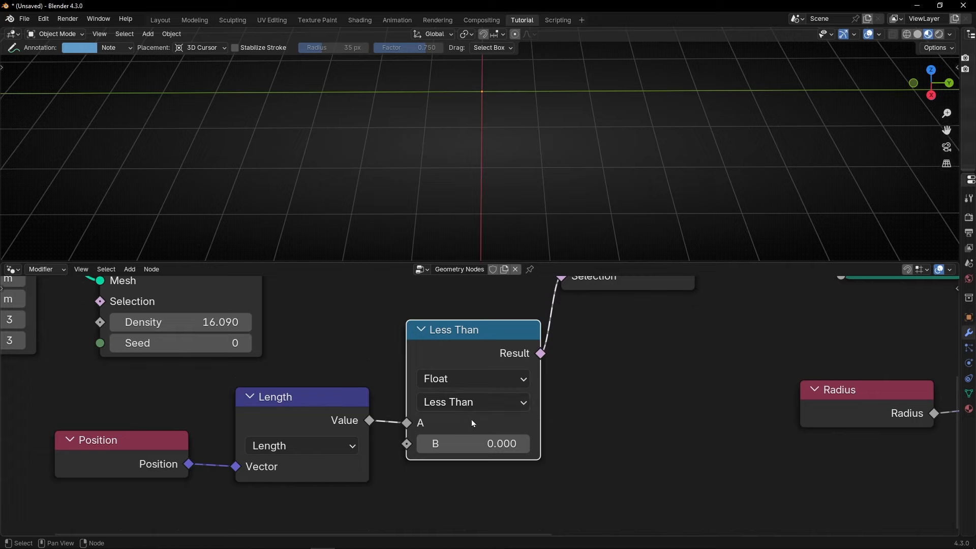
left_click_drag(480, 447, 556, 447)
middle_click_drag(468, 190, 461, 236, "shift")
left_click_drag(462, 441, 487, 441)
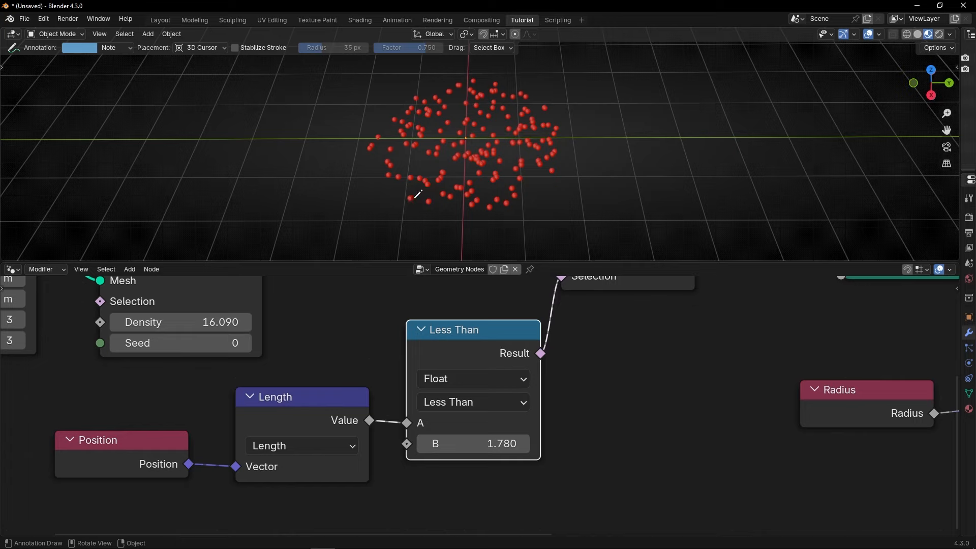
mouse_move(403, 193)
left_mouse_down()
mouse_move(413, 208)
mouse_move(415, 192)
mouse_move(471, 137)
mouse_move(463, 143)
left_mouse_up()
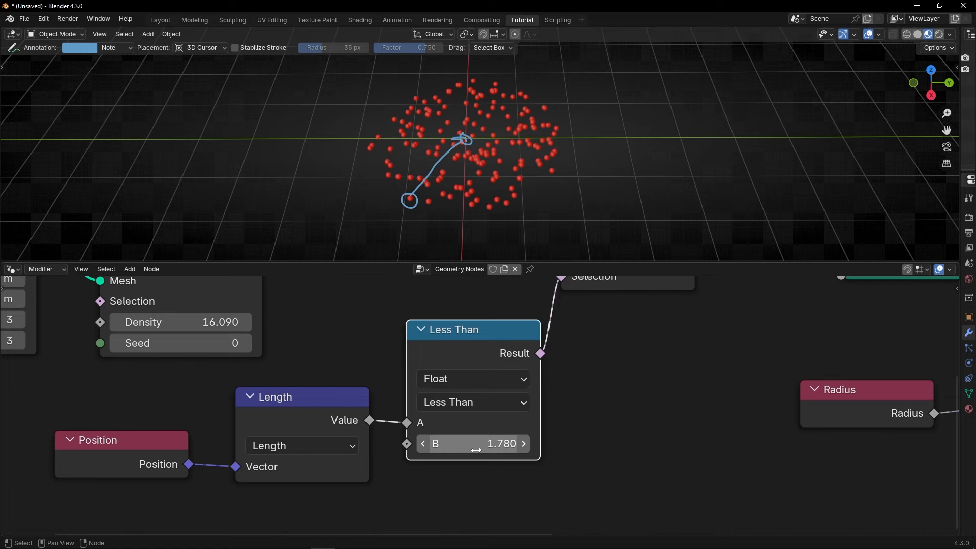
Set the compare node's B value to 2.880 and change its operation to Greater Than
mouse_move(475, 450)
left_mouse_down()
mouse_move(504, 444)
mouse_move(456, 442)
mouse_move(592, 443)
mouse_move(473, 443)
left_mouse_up()
scroll(519, 196, "down", 3)
left_click(466, 402)
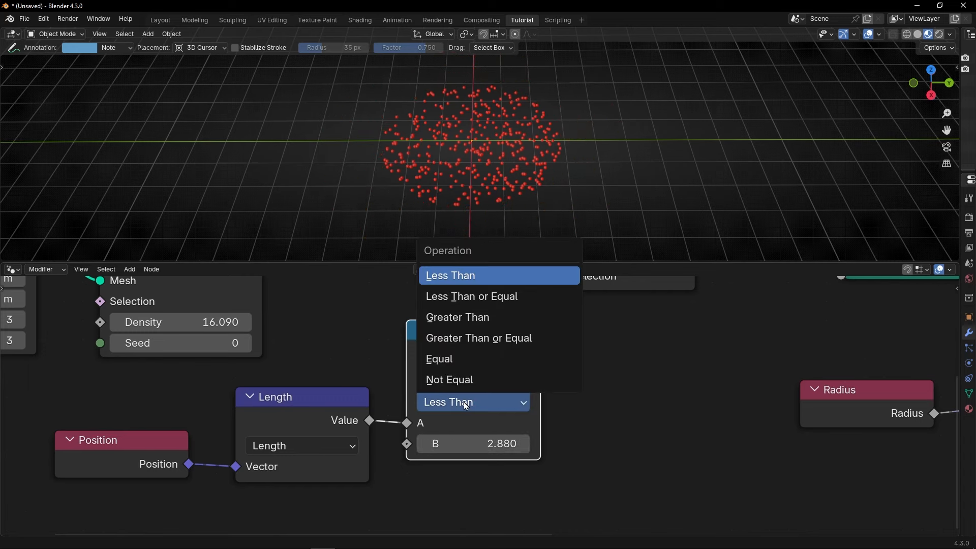
left_click(476, 316)
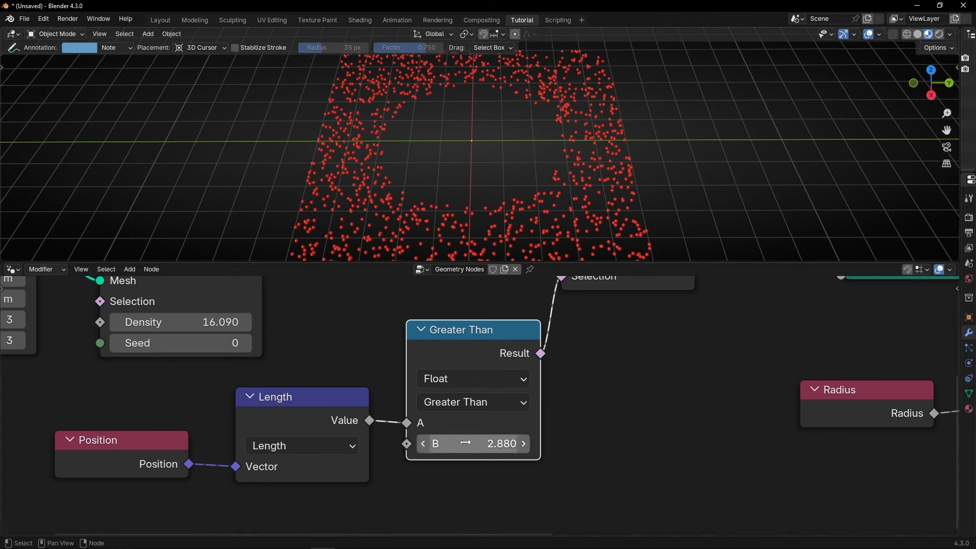
Set the Greater Than node's B value to 2.620, and sketch and undo an annotation arrow from the origin to the inner edge
left_click_drag(445, 452, 428, 444)
mouse_move(469, 143)
left_mouse_down()
mouse_move(410, 171)
mouse_move(421, 155)
mouse_move(416, 176)
left_mouse_up()
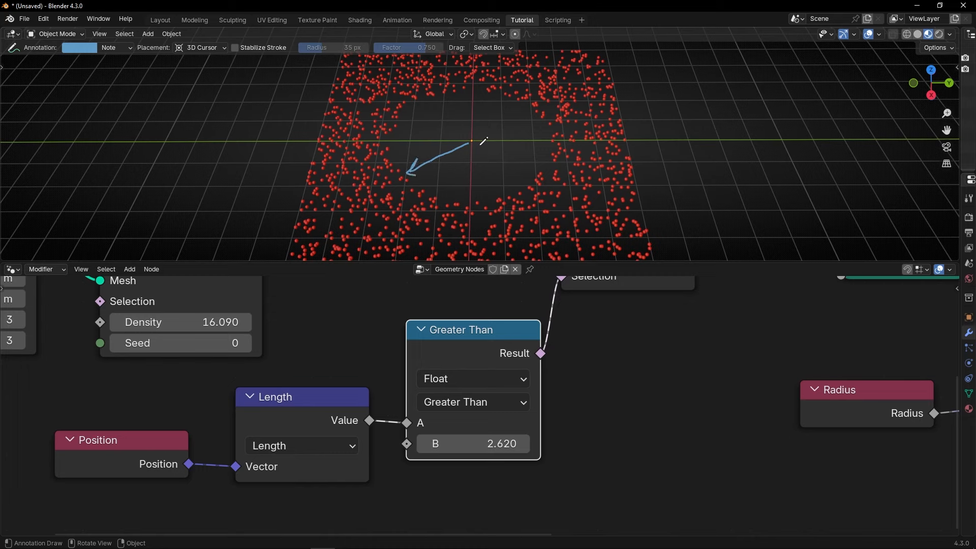
key("ctrl+z")
key("ctrl+z")
Set the Greater Than node's B value to 2.330, using temporary freehand annotations to circle the empty area and the origin
mouse_move(474, 86)
left_mouse_down()
mouse_move(412, 99)
mouse_move(390, 158)
mouse_move(450, 206)
mouse_move(524, 187)
mouse_move(551, 130)
mouse_move(496, 85)
mouse_move(475, 86)
left_mouse_up()
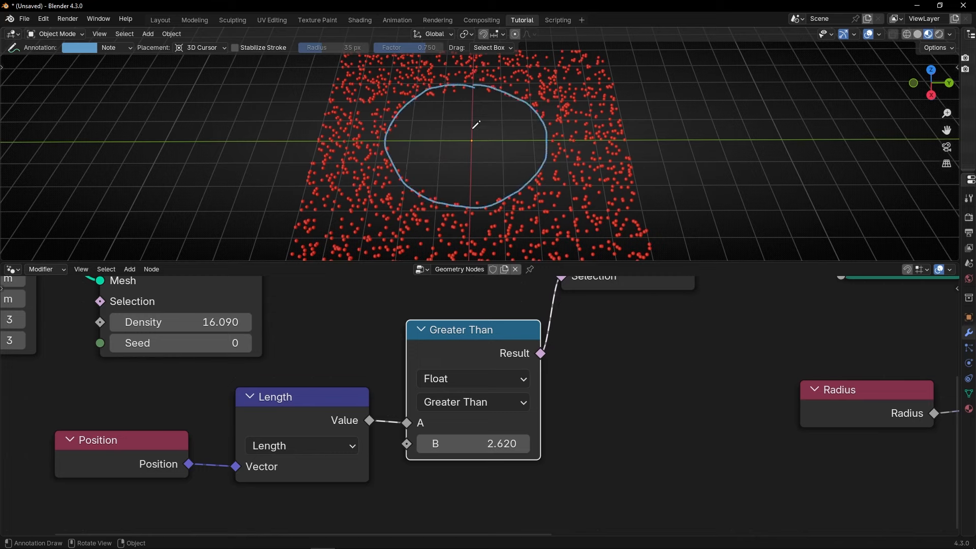
left_click_drag(467, 142, 470, 140)
mouse_move(474, 448)
left_mouse_down()
mouse_move(553, 447)
mouse_move(414, 447)
mouse_move(459, 447)
left_mouse_up()
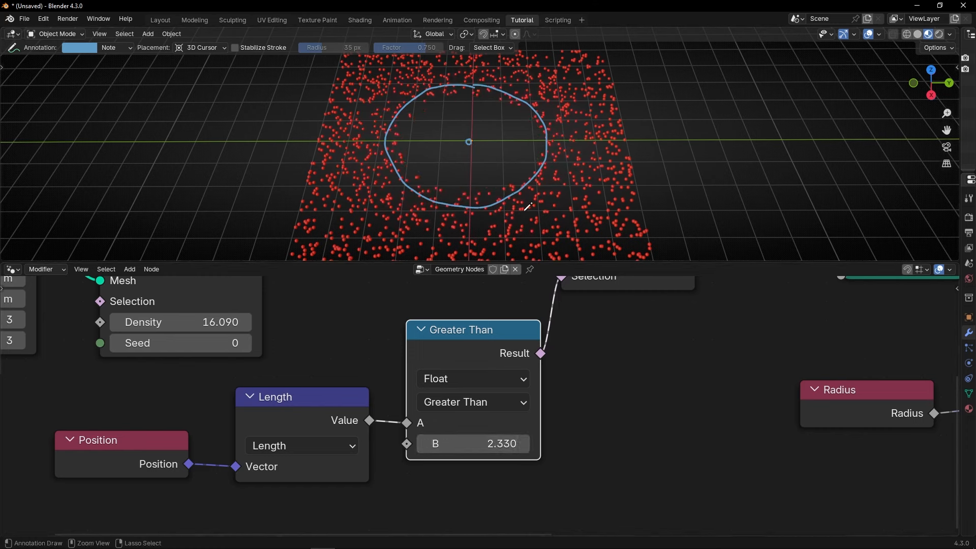
mouse_move(534, 160)
left_mouse_down("ctrl")
mouse_move(396, 118)
mouse_move(474, 186)
left_mouse_up("ctrl")
Try feeding Instance on Points from Separate Geometry's Inverted output, and undo that link change
scroll(580, 361, "down", 5)
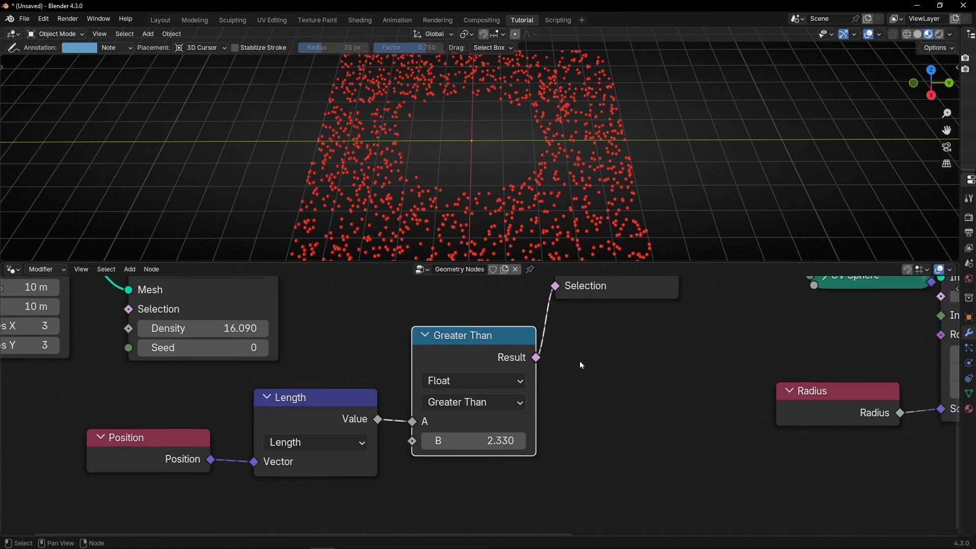
middle_click_drag(579, 347, 363, 406)
scroll(482, 362, "down", 5)
middle_click_drag(482, 362, 347, 370)
left_click_drag(297, 349, 427, 356)
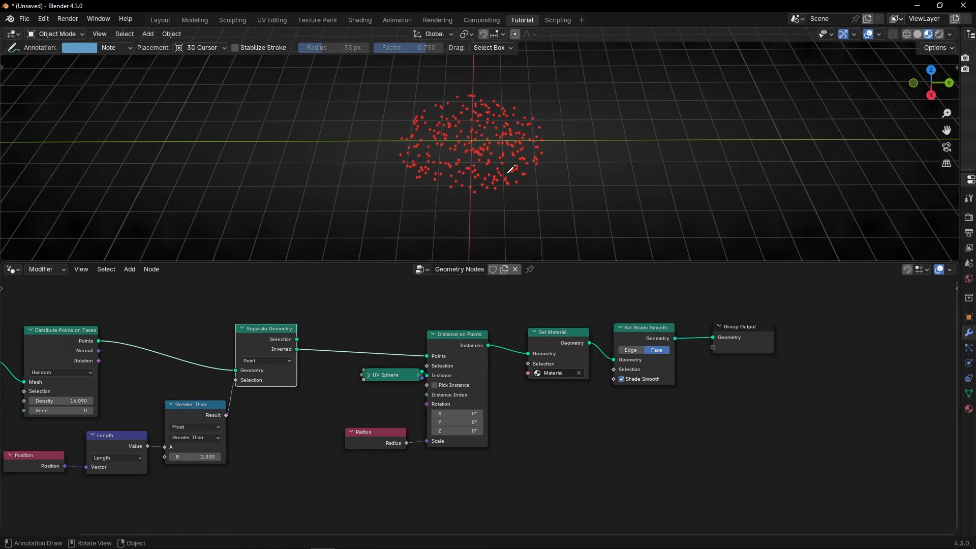
key("ctrl+z")
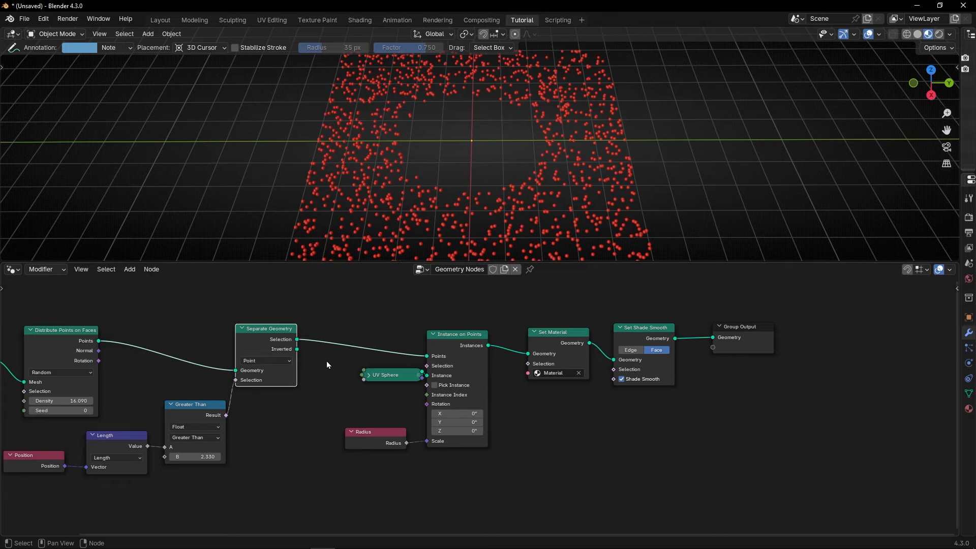
Maximize the node editor and move Set Shade Smooth and Group Output farther away from Set Material
key("ctrl+space")
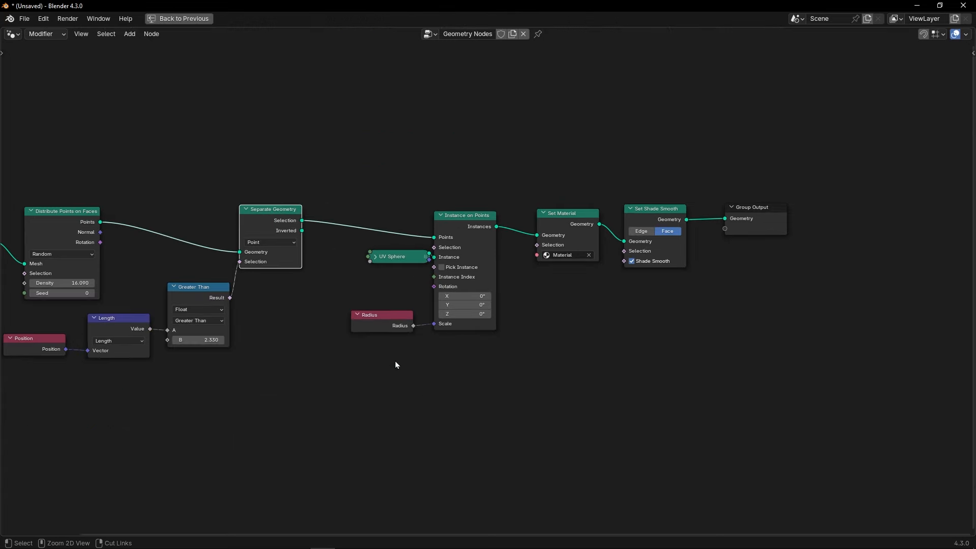
scroll(395, 362, "up", 4)
middle_click_drag(383, 212, 349, 238)
scroll(520, 238, "down", 1)
scroll(522, 238, "down", 1)
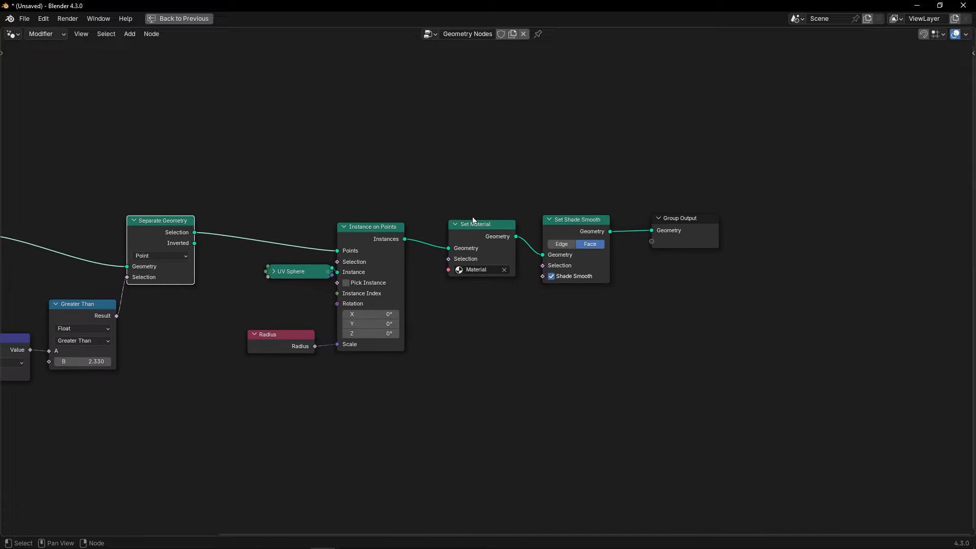
left_click_drag(550, 180, 671, 304)
key("g")
left_click(751, 247)
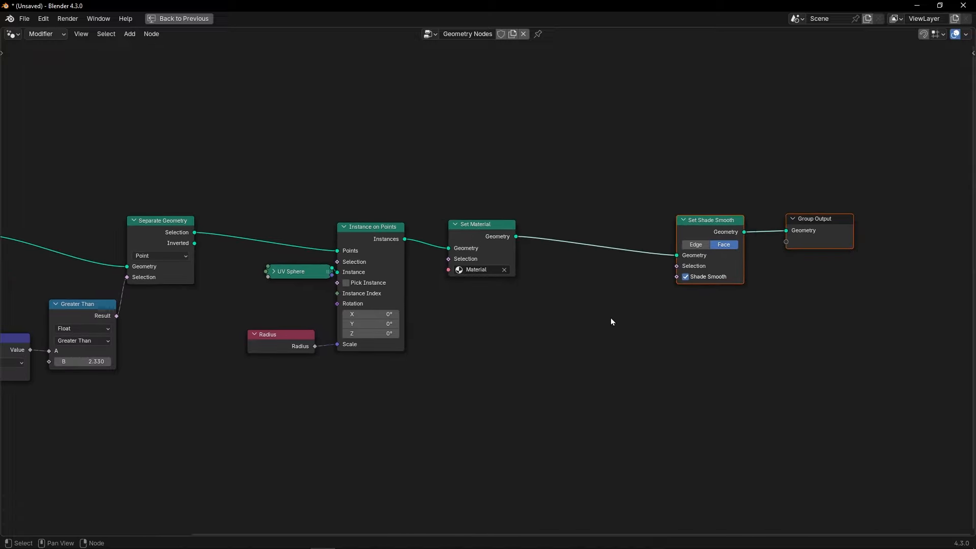
Move the UV Sphere, Radius, Instance on Points and Set Material nodes together up above the main node row
left_click_drag(602, 371, 273, 220)
key("g")
left_click(338, 111)
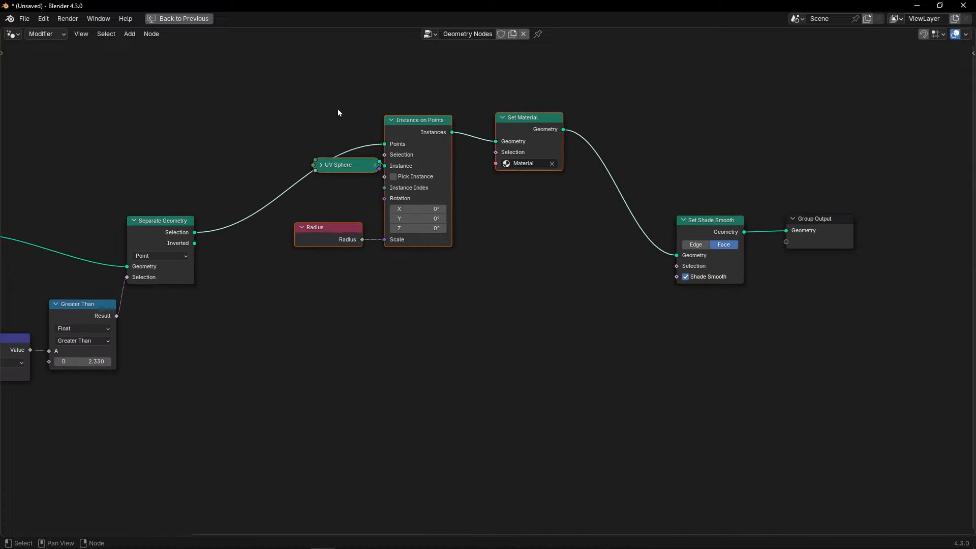
Duplicate the sphere instancing and Set Material nodes below the originals and link Separate Geometry's Inverted output to the copy's Points input
key("shift+d")
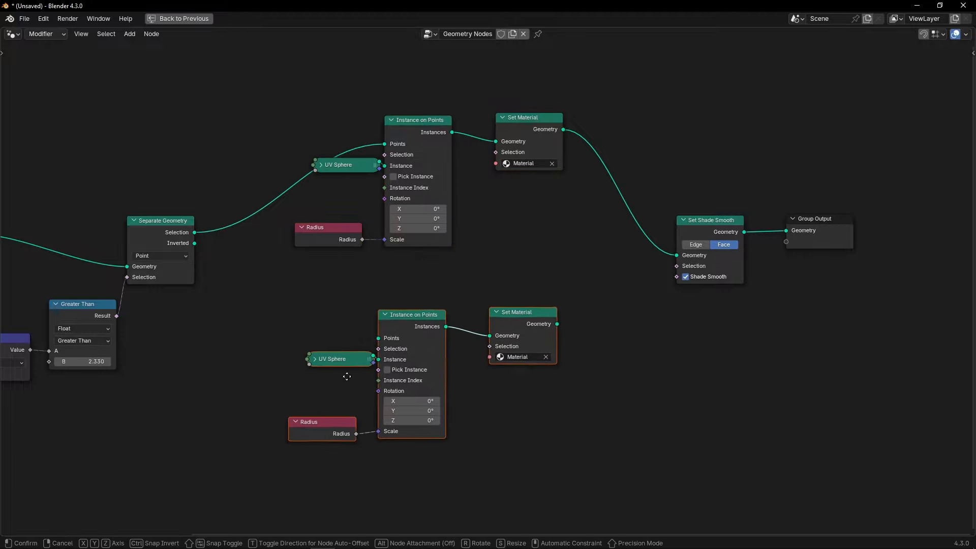
left_click(347, 402)
left_click_drag(194, 244, 374, 383)
Insert a Join Geometry node before Set Shade Smooth and connect the duplicated Set Material's output to it
scroll(564, 394, "up", 1)
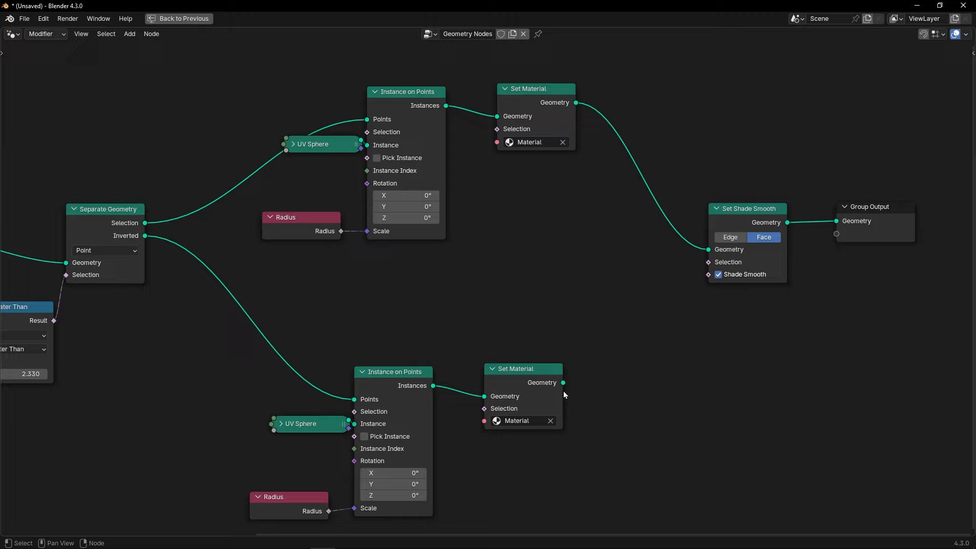
key("shift+a")
type("join")
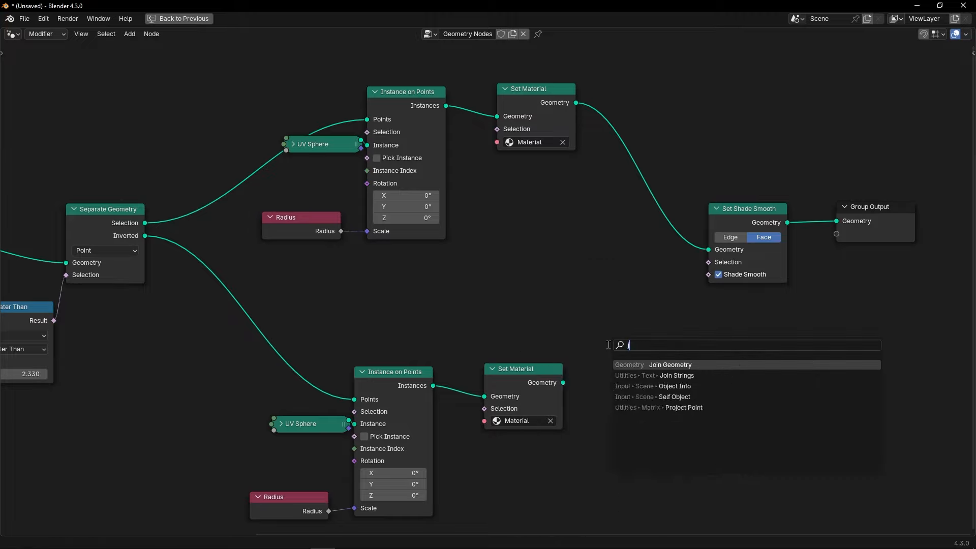
key("Return")
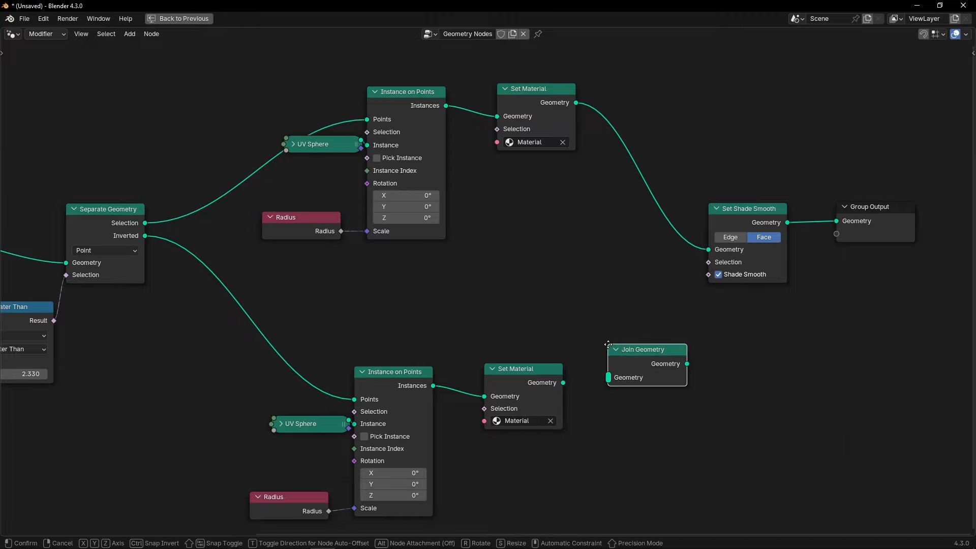
left_click(649, 285)
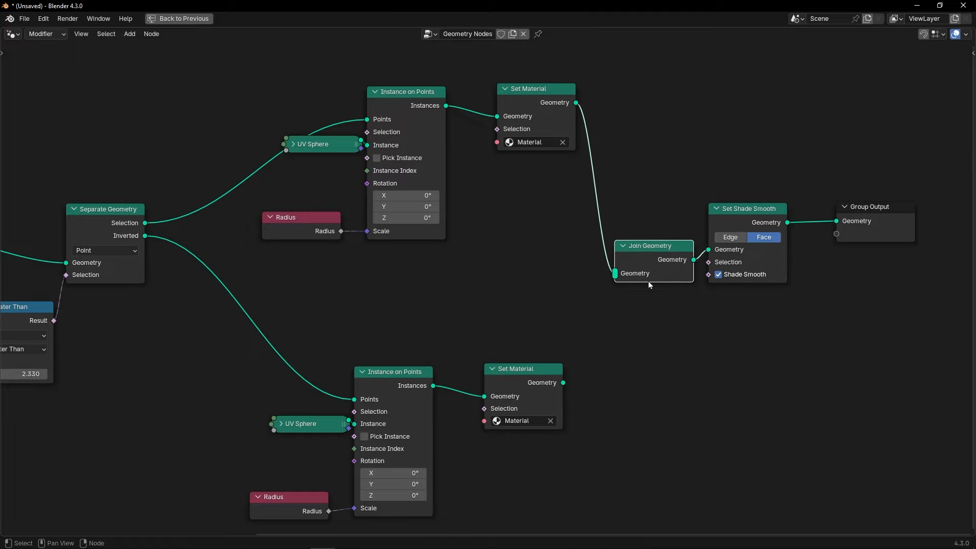
left_click_drag(563, 385, 615, 273)
scroll(630, 374, "up", 2)
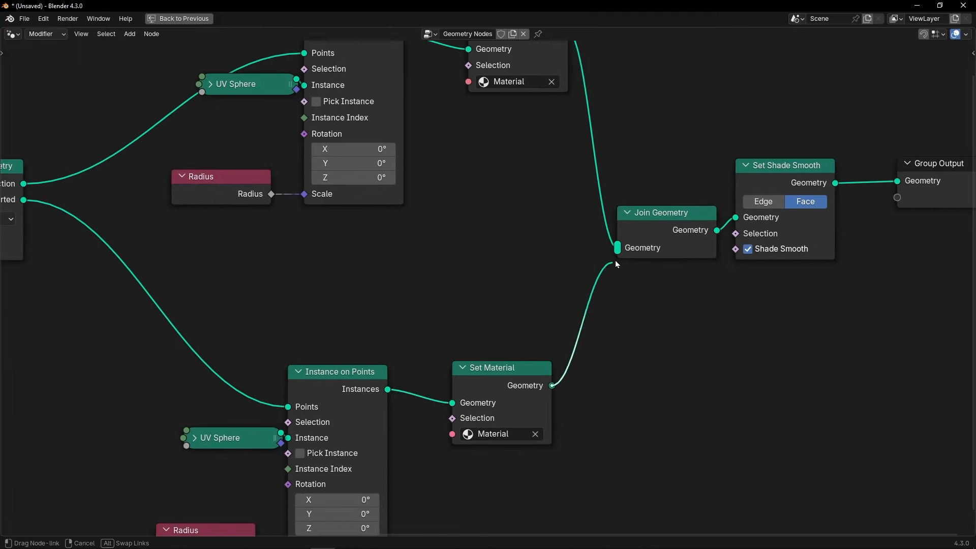
Clear the material from the lower Set Material node and check the two sphere groups in the viewport
left_click(536, 435)
middle_click_drag(515, 222, 550, 254)
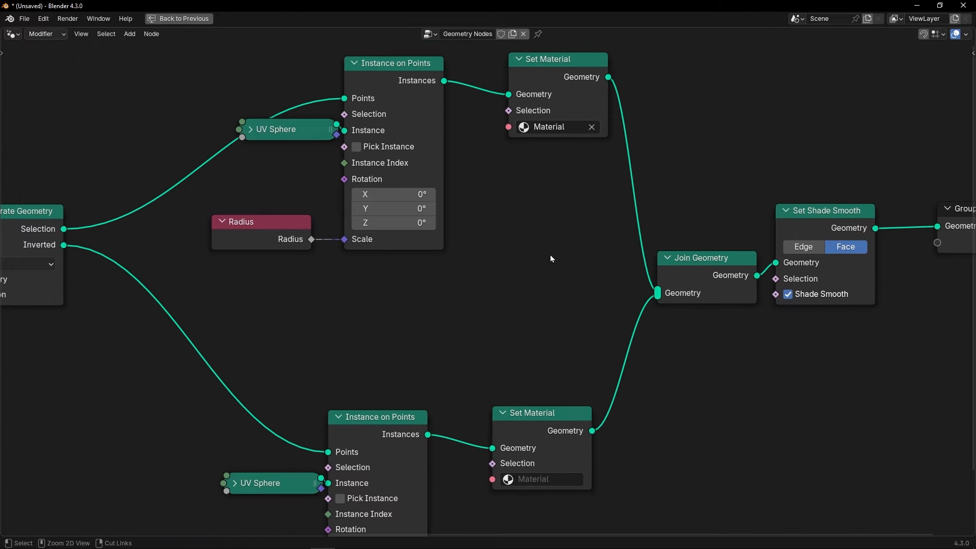
key("ctrl+space")
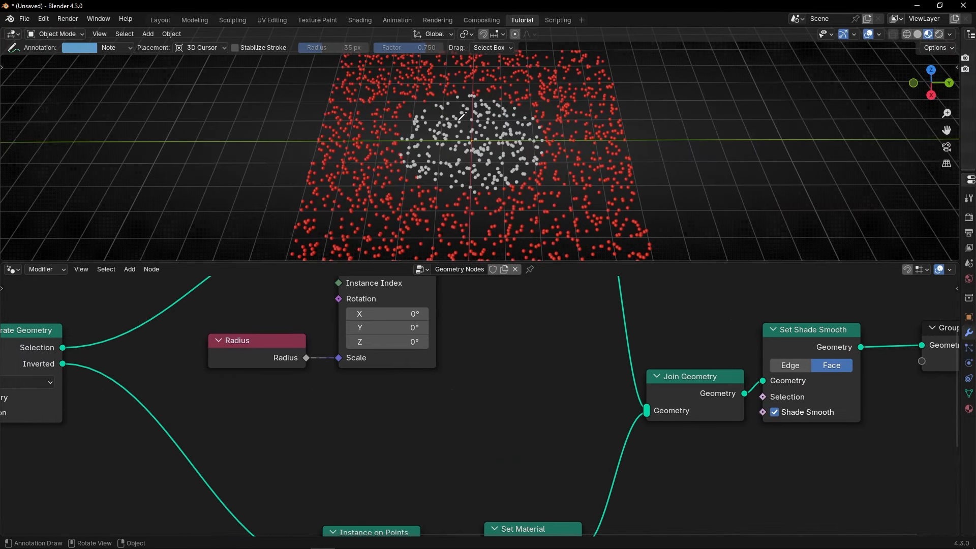
key("ctrl+space")
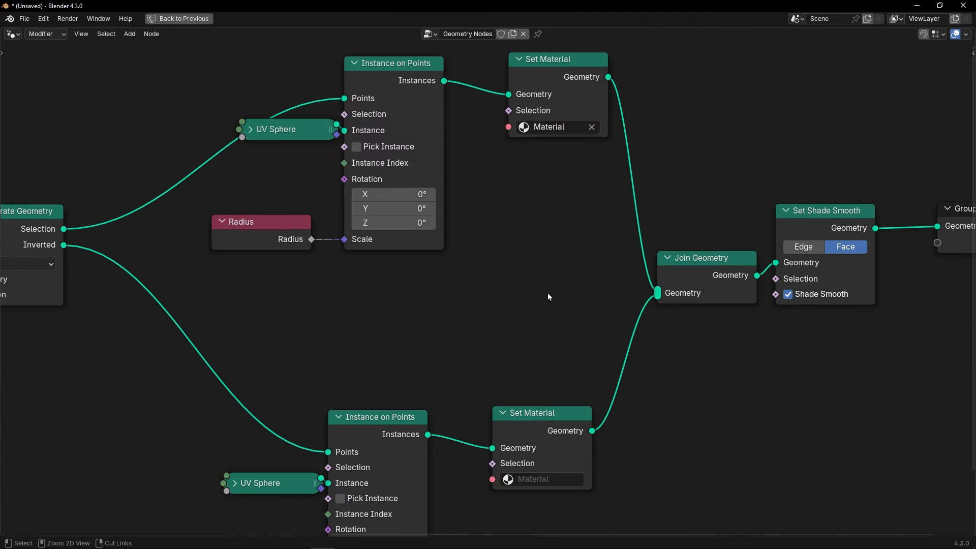
Clear the upper Set Material node's material, assign Material to the lower one, and restore the split layout
left_click(589, 126)
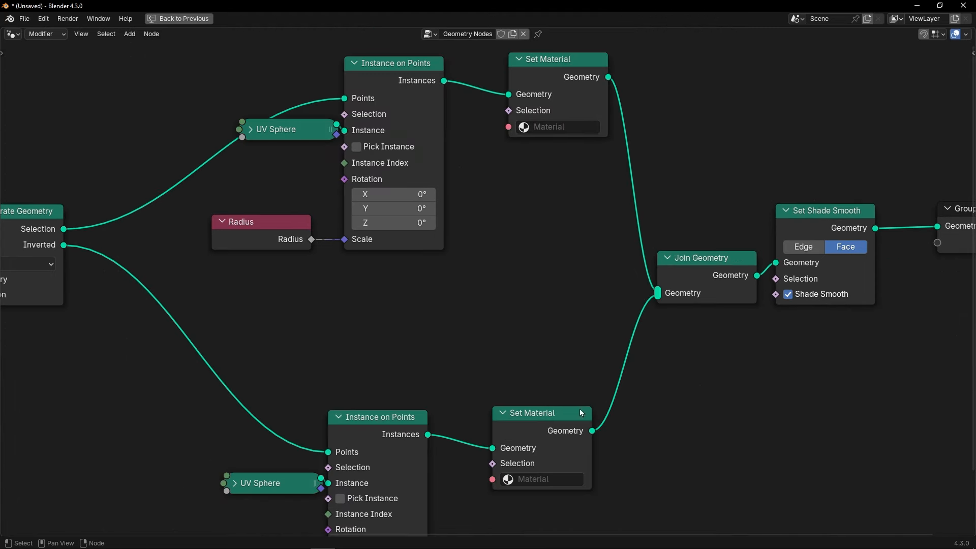
left_click(547, 479)
left_click(545, 345)
key("ctrl+space")
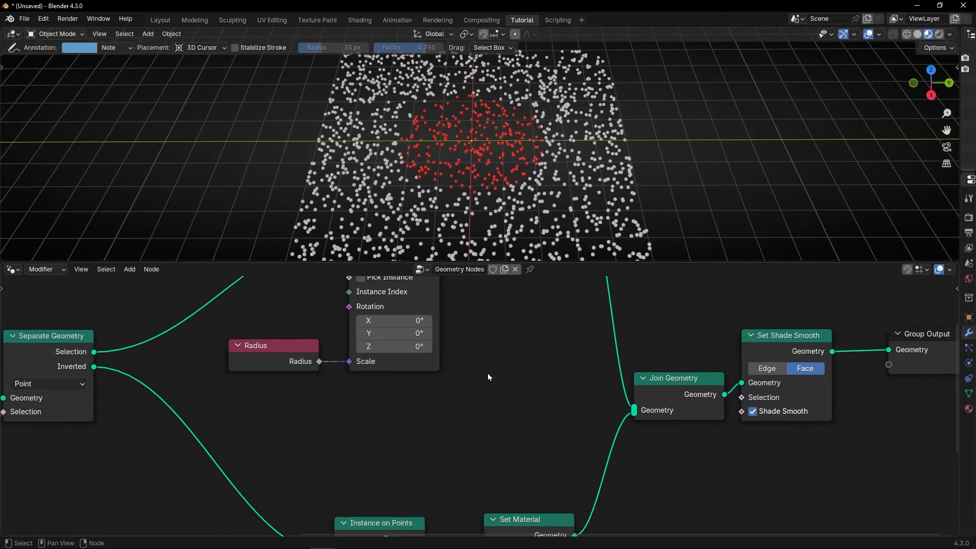
In the Shader Editor, rename the red material to Inside and set its base color to green with hue 0.355
scroll(487, 373, "down", 2)
left_click(12, 269)
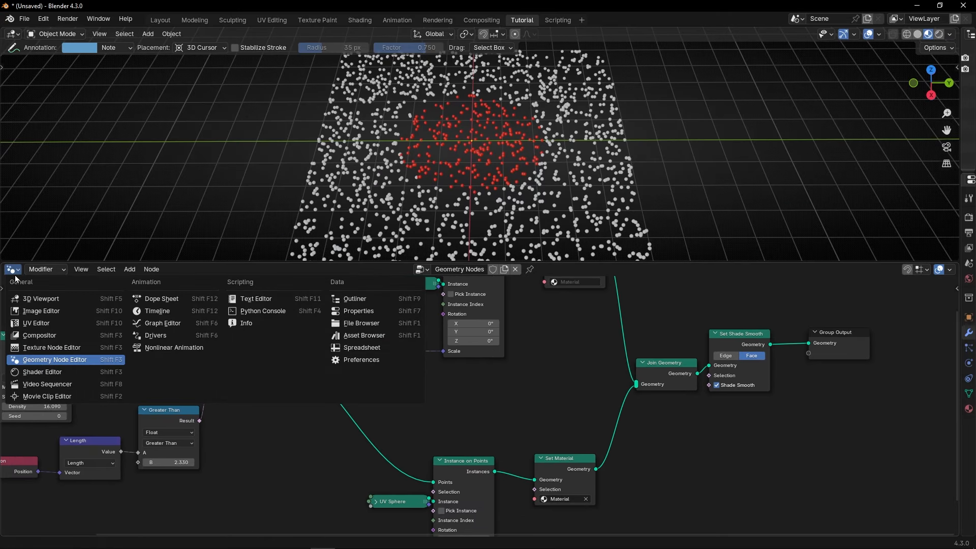
left_click(31, 372)
double_click(490, 269)
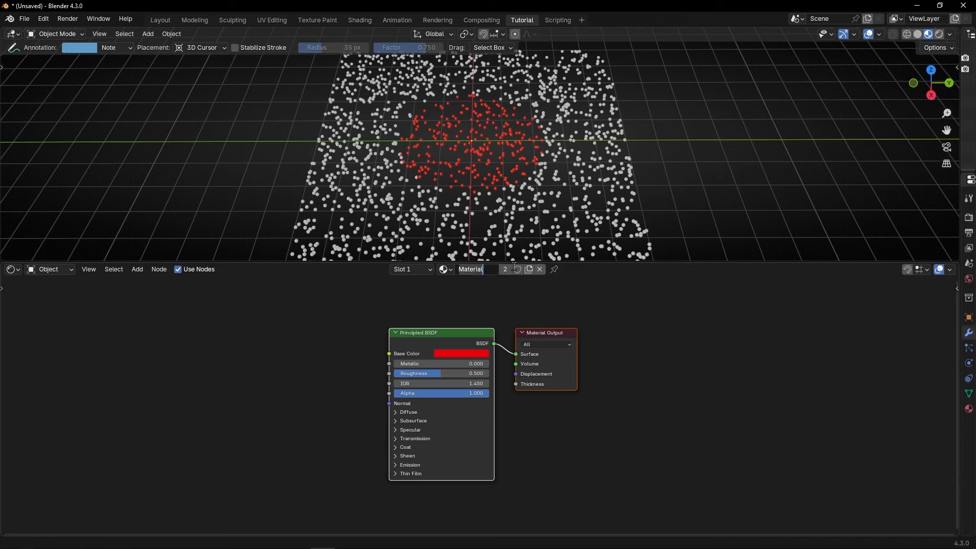
key("BackSpace")
type("Inside")
key("Return")
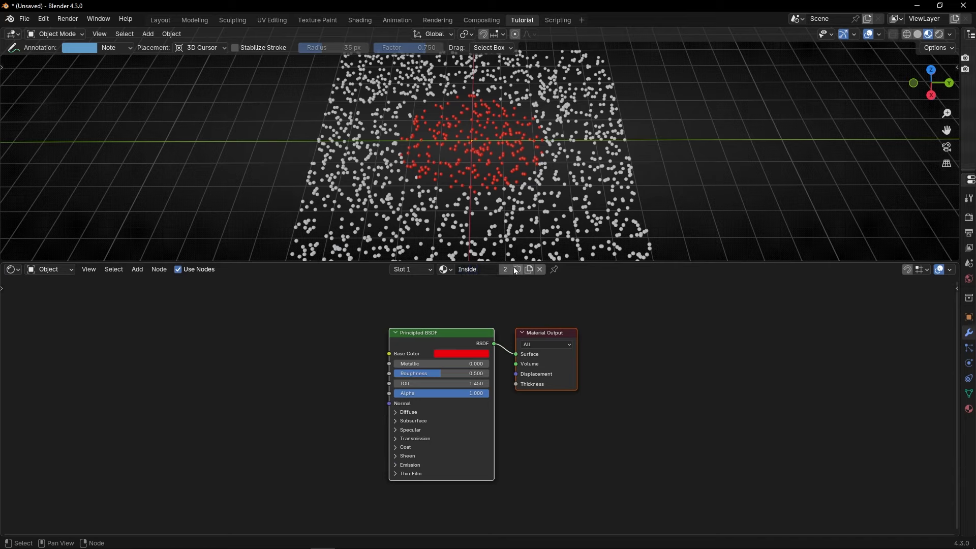
left_click(453, 354)
left_click_drag(473, 258, 452, 217)
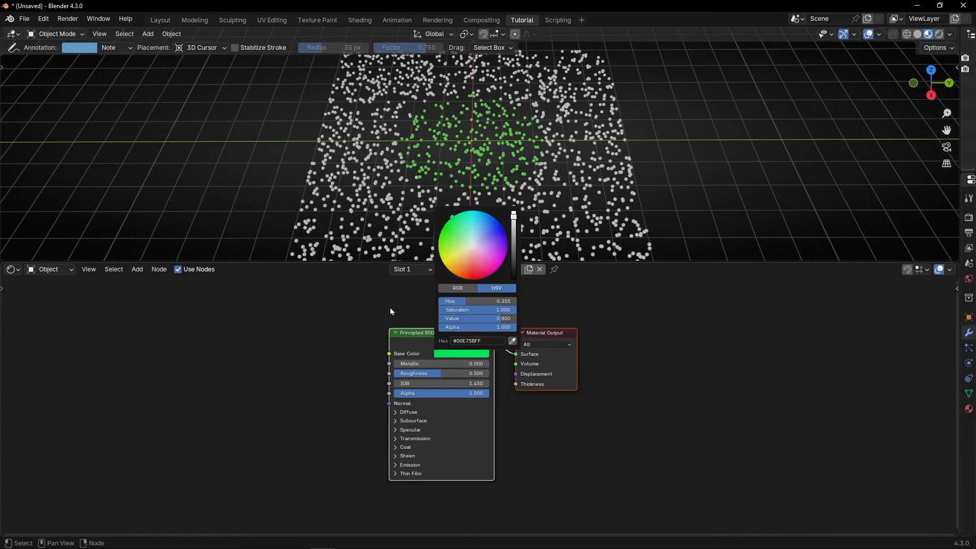
Duplicate the Inside material, name the copy Outside, and give it a different base color
left_click(527, 273)
left_click(498, 270)
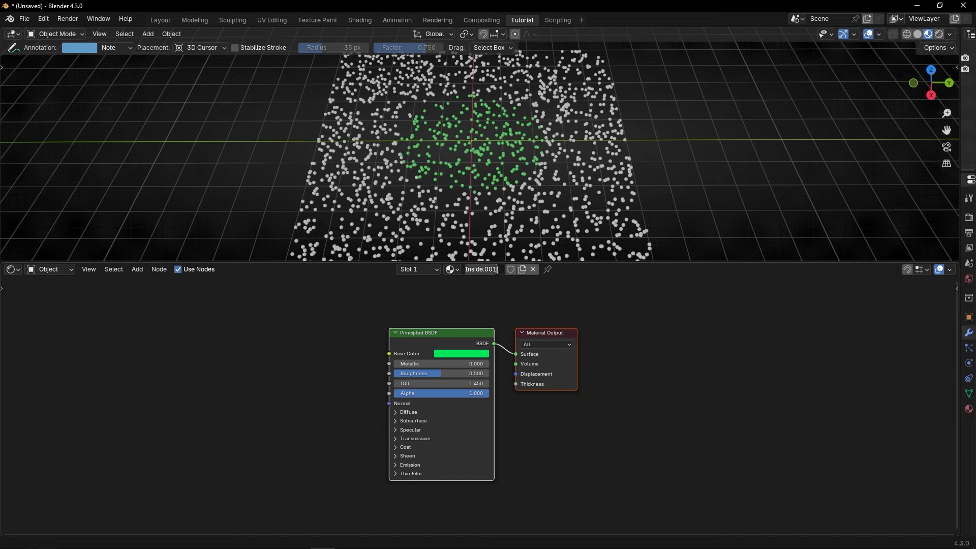
type("Outside")
key("Return")
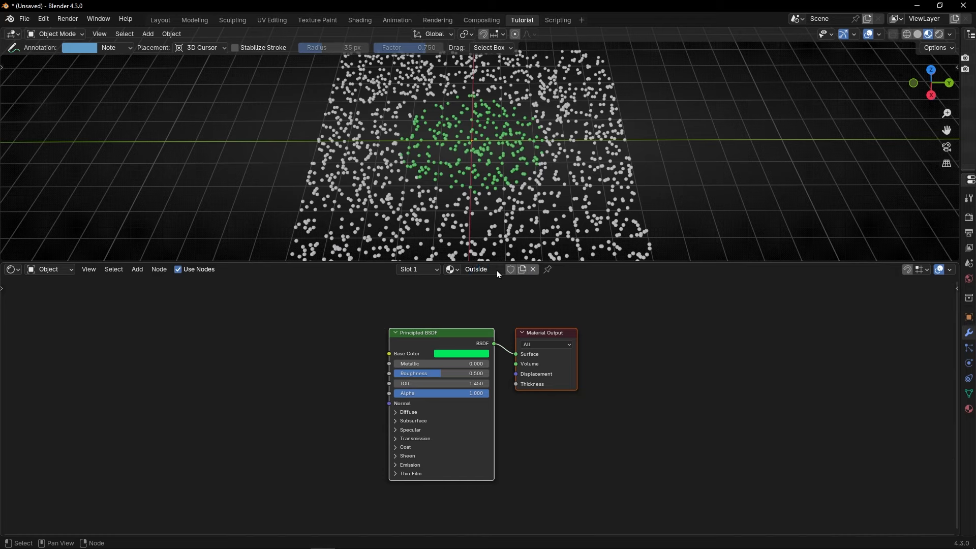
left_click(453, 353)
left_click_drag(464, 268, 476, 279)
Switch the lower editor back to geometry nodes and set the comparison node's operation to Less Than
left_click(12, 270)
left_click(70, 364)
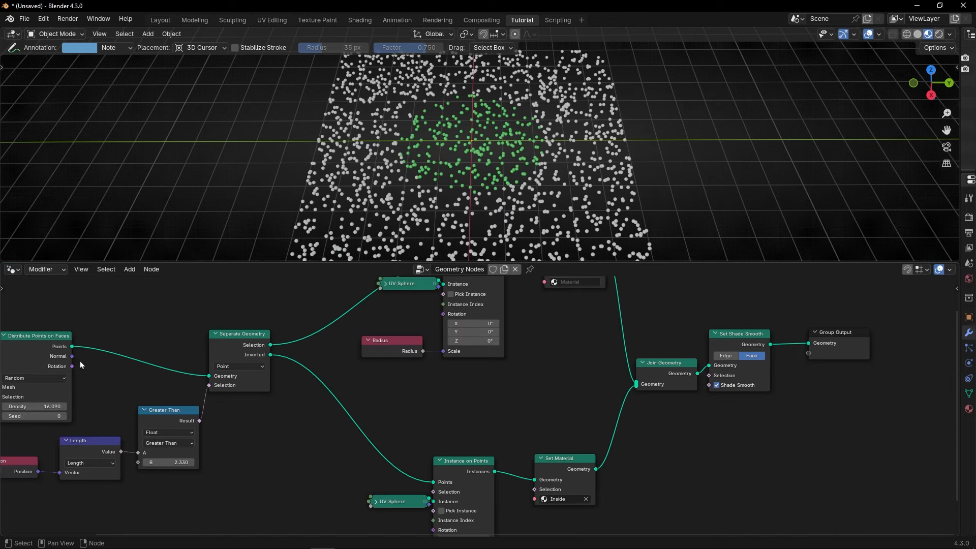
middle_click_drag(546, 343, 462, 384)
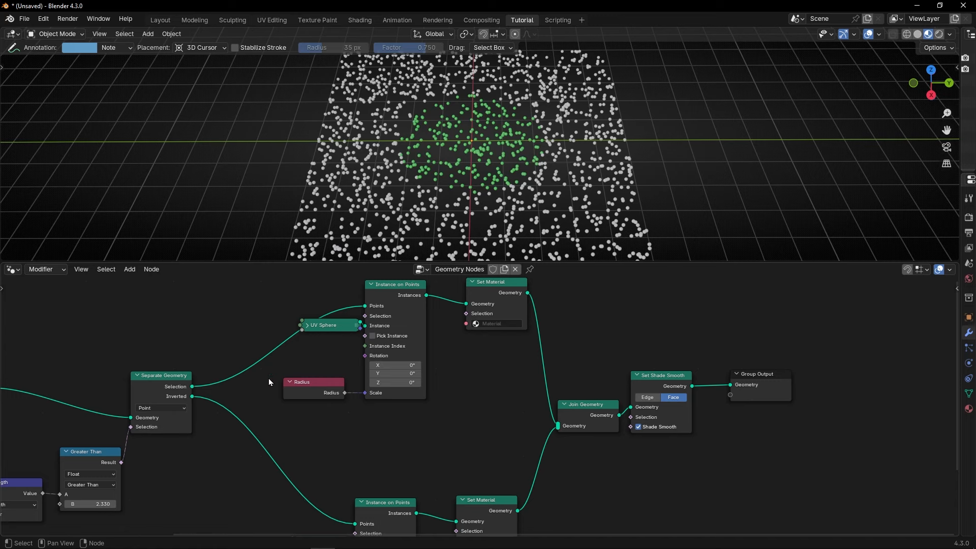
middle_click_drag(209, 444, 345, 394)
scroll(320, 406, "up", 3)
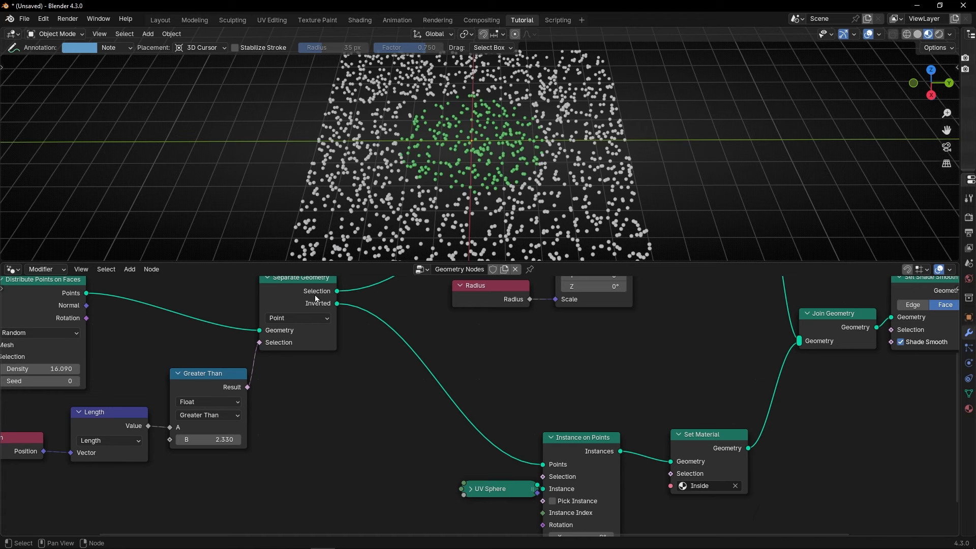
scroll(273, 409, "up", 2)
left_click(269, 402)
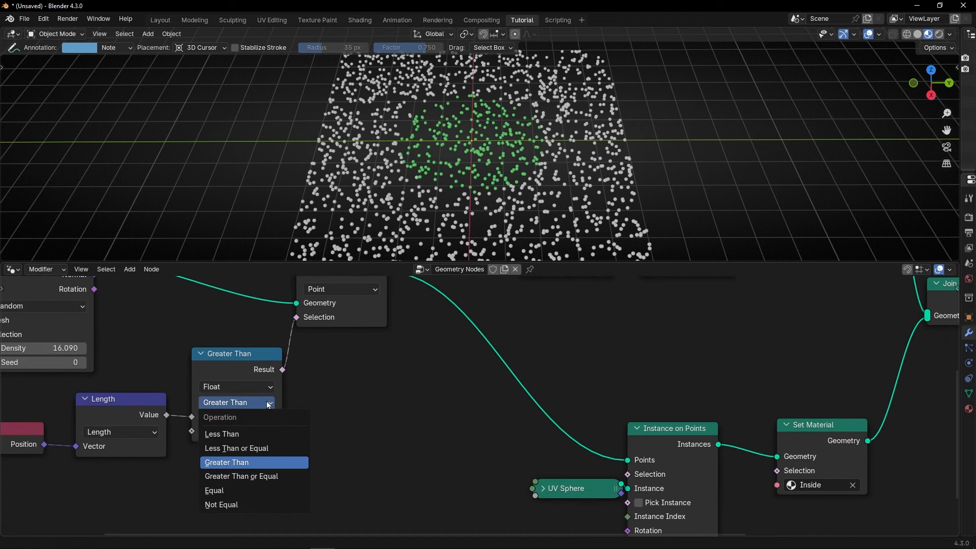
left_click(258, 438)
Assign the Inside material to the Set Material node in the upper branch
scroll(410, 394, "right", 10)
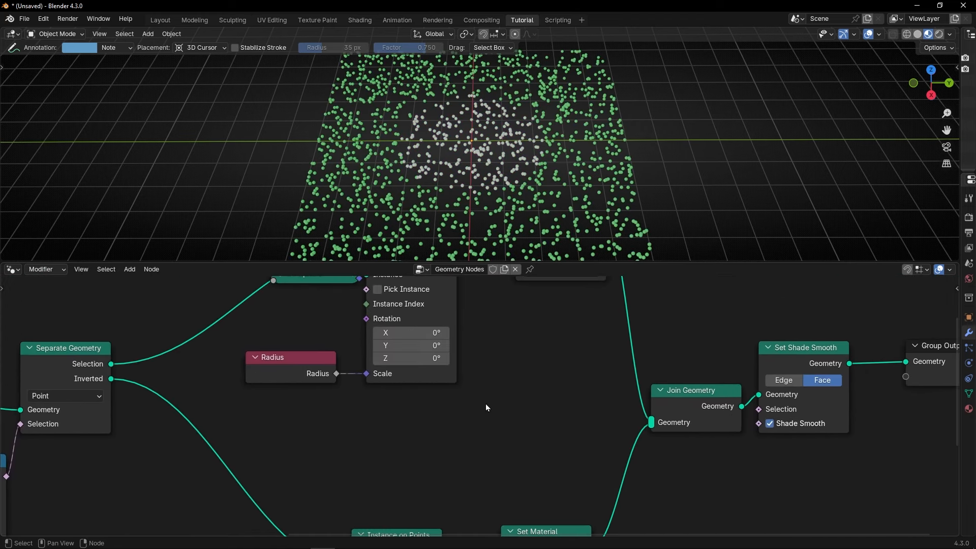
left_click(500, 317)
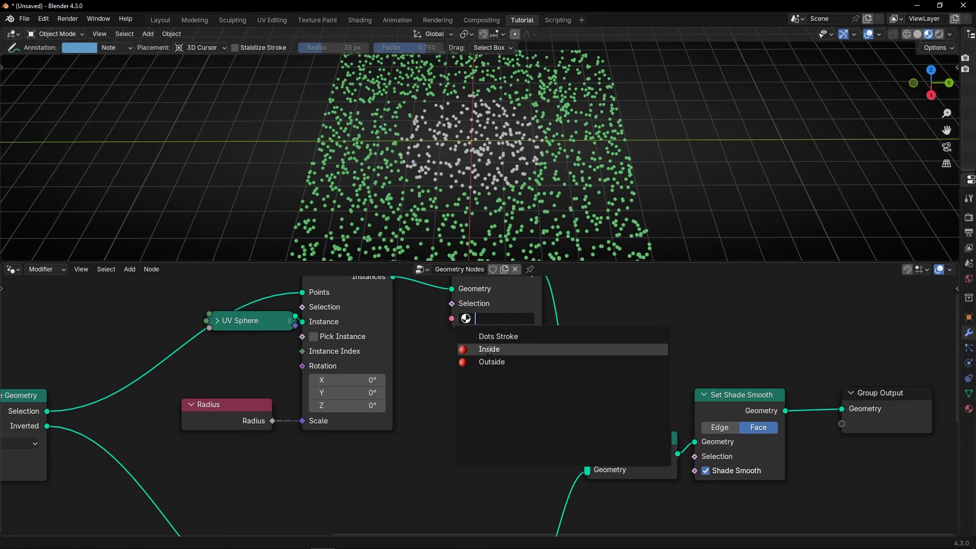
left_click(518, 350)
scroll(502, 392, "down", 5)
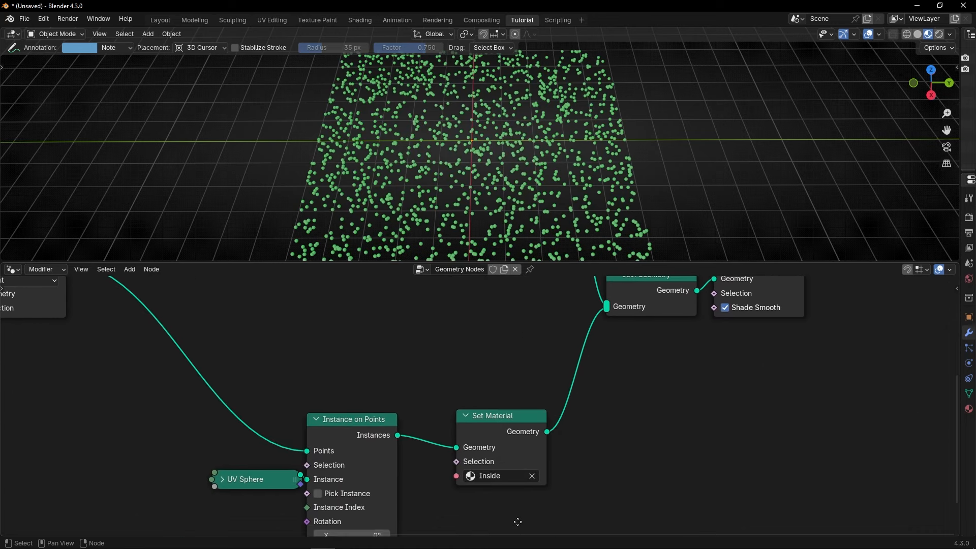
Replace the material on the lower branch's Set Material node with Outside
middle_click_drag(518, 521, 563, 495)
scroll(546, 417, "down", 3)
middle_click_drag(290, 372, 308, 413)
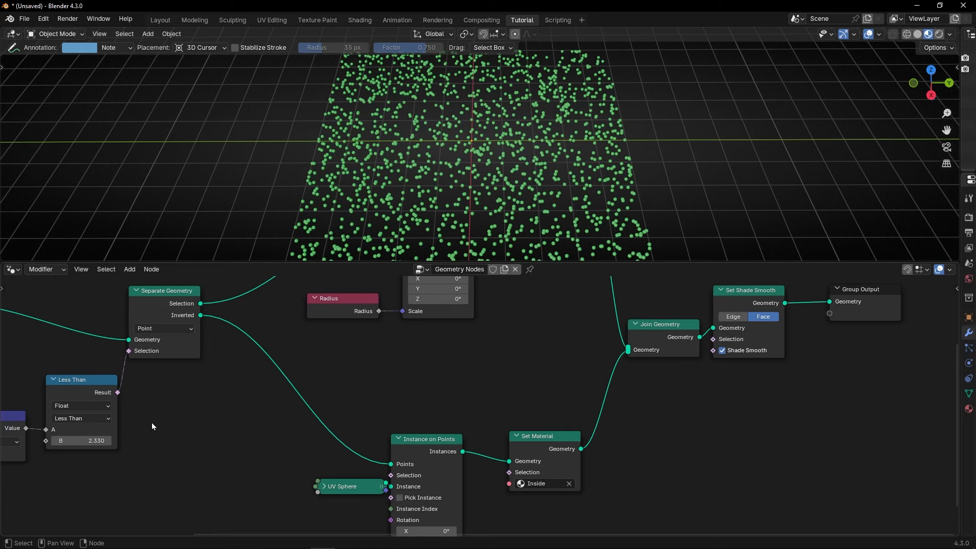
scroll(505, 383, "up", 2)
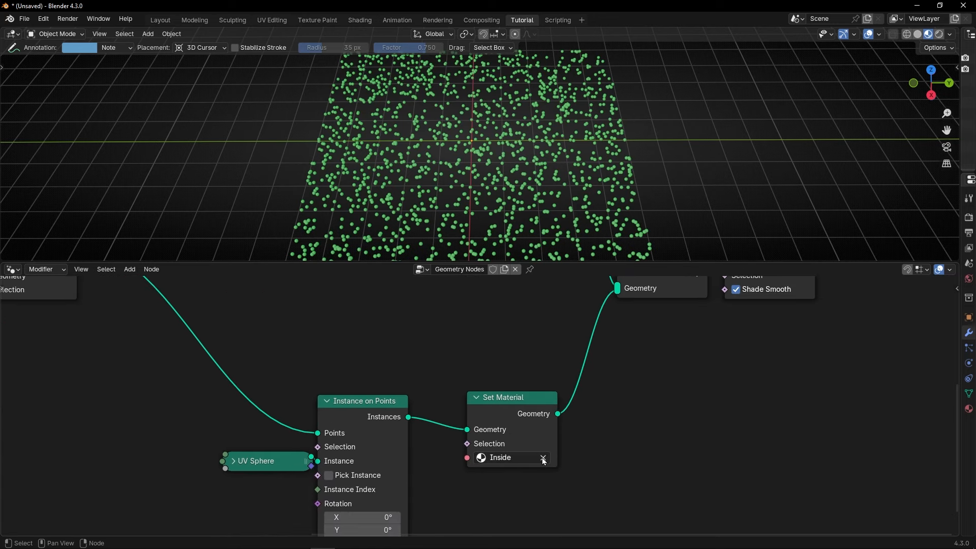
left_click(544, 458)
left_click(519, 459)
left_click(503, 347)
scroll(499, 374, "down", 4)
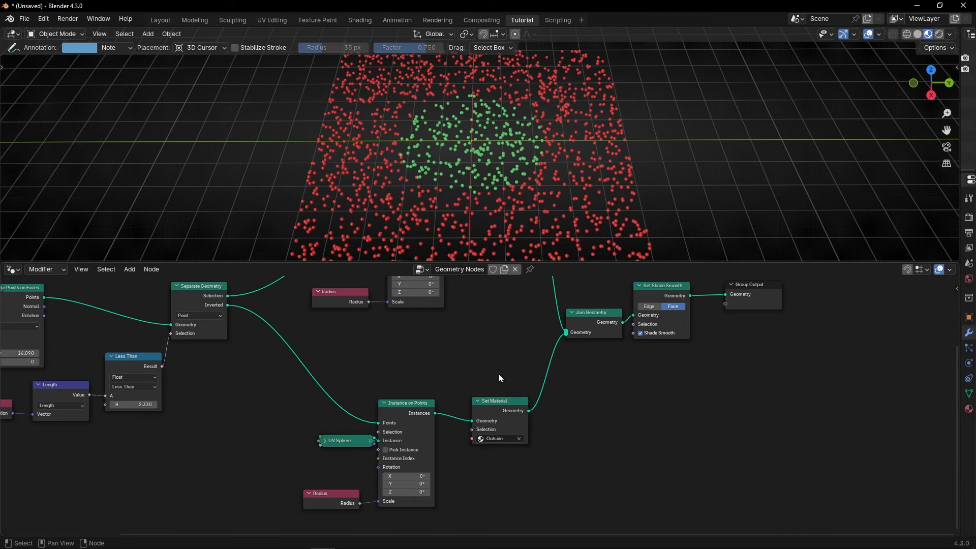
Set the B threshold of the Less Than node to 2.550
middle_click_drag(477, 355, 534, 391)
scroll(531, 389, "down", 1)
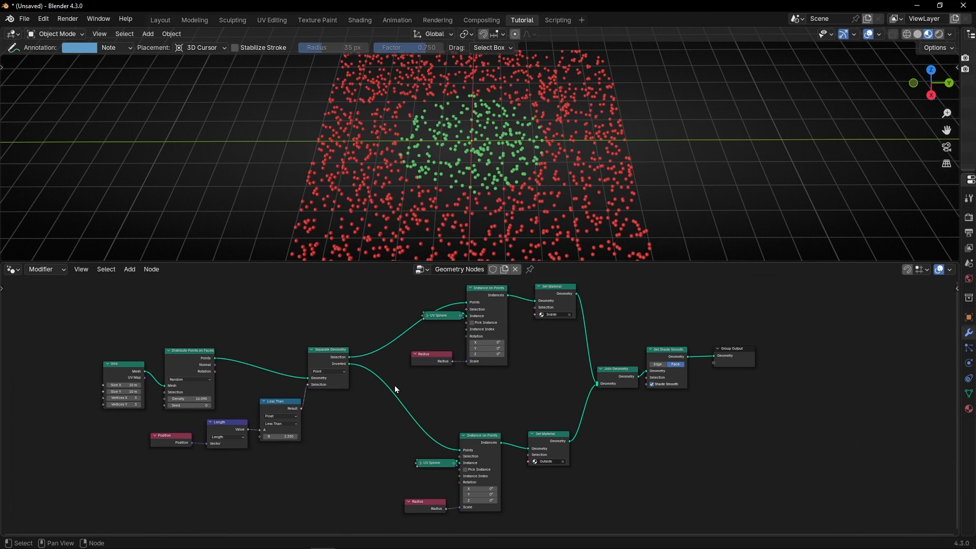
middle_click_drag(395, 389, 445, 396)
scroll(342, 435, "up", 2)
middle_click_drag(343, 430, 459, 402)
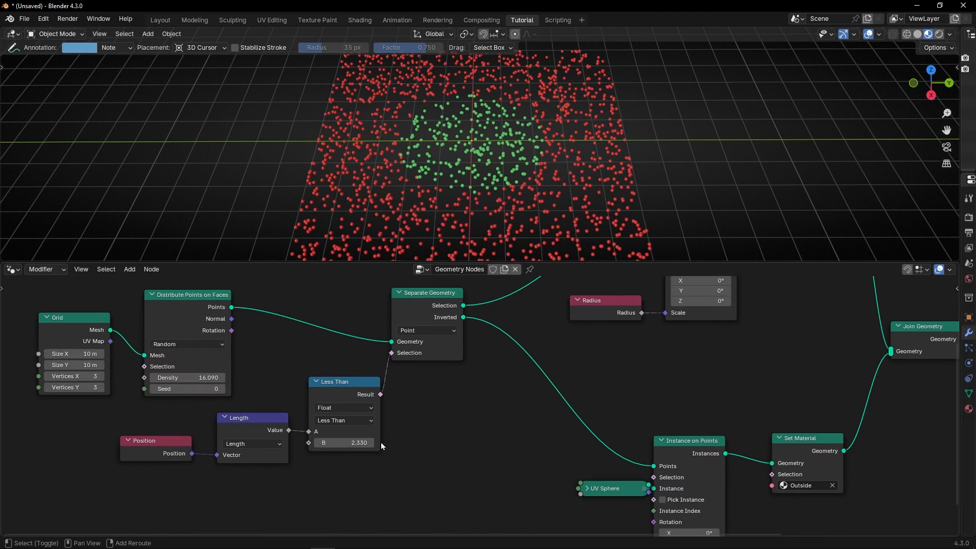
mouse_move(356, 443)
left_mouse_down()
mouse_move(336, 443)
mouse_move(417, 443)
mouse_move(331, 443)
mouse_move(354, 443)
left_mouse_up()
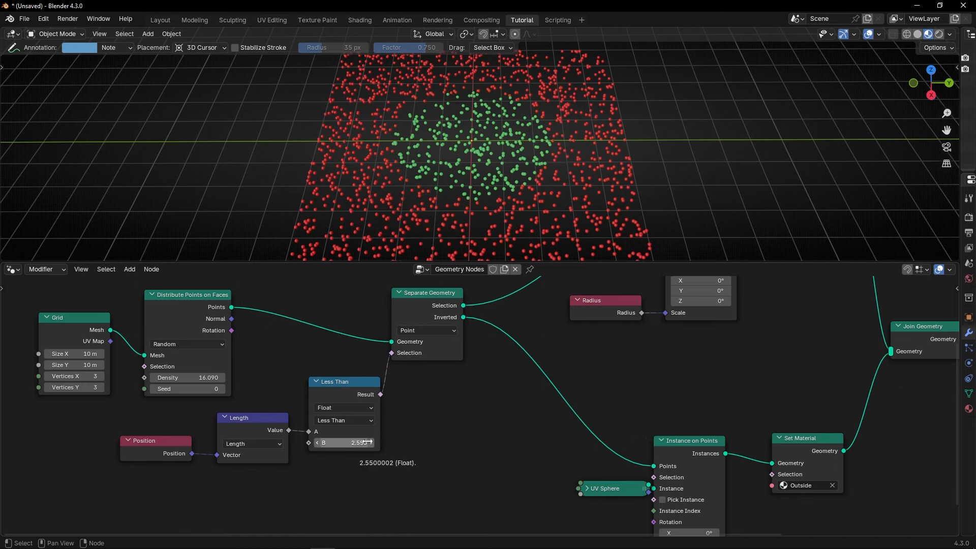
Circle the inner sphere group in the viewport with a freehand annotation and remove the stroke
left_click_drag(474, 95, 427, 102)
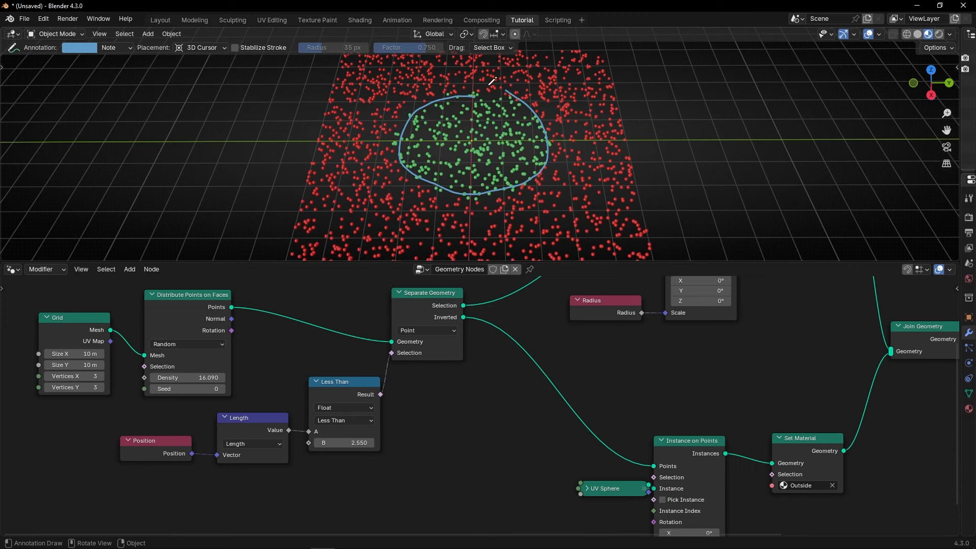
left_click_drag(493, 80, 493, 83)
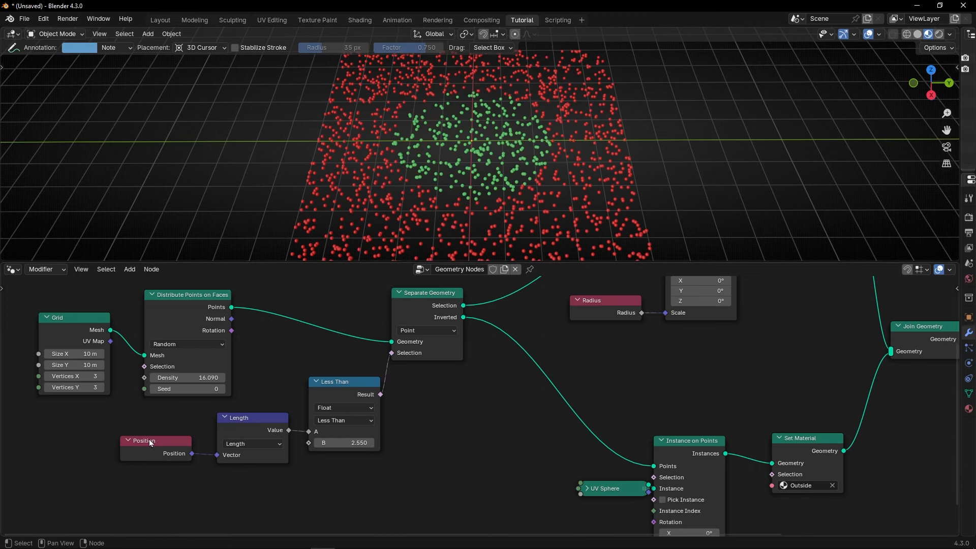
Maximize the node editor and move Join Geometry, Set Shade Smooth and Group Output away from the two branches
scroll(396, 488, "down", 3)
middle_click_drag(401, 487, 326, 437)
key("ctrl+space")
middle_click_drag(446, 343, 297, 408)
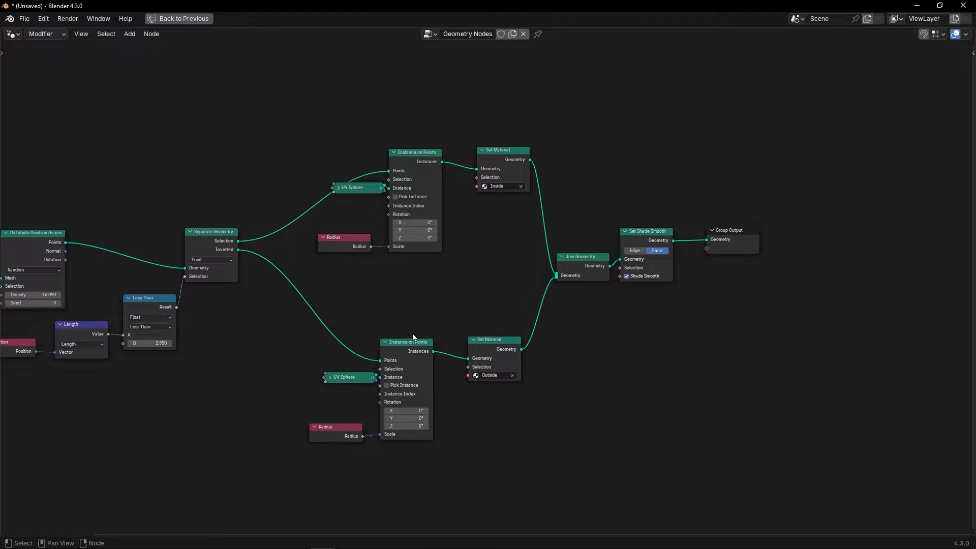
left_click_drag(556, 285, 722, 235)
left_click_drag(648, 232, 797, 242)
middle_click_drag(537, 127, 564, 157)
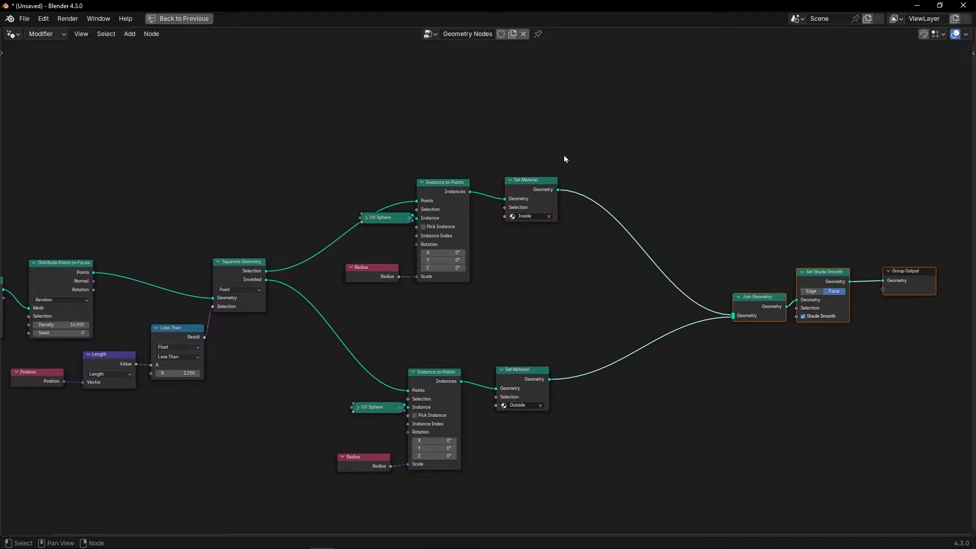
Collapse the upper Instance on Points node and group its UV Sphere, Radius and Set Material nodes compactly around it
left_click_drag(533, 180, 618, 185)
left_click(421, 183)
left_click_drag(443, 183, 536, 189)
left_click_drag(368, 268, 534, 217)
left_click_drag(412, 220, 558, 209)
left_click_drag(539, 217, 539, 221)
Collapse the lower Instance on Points node and arrange its Set Material, UV Sphere and Radius nodes compactly around it
left_click_drag(524, 371, 644, 337)
left_click_drag(435, 372, 564, 349)
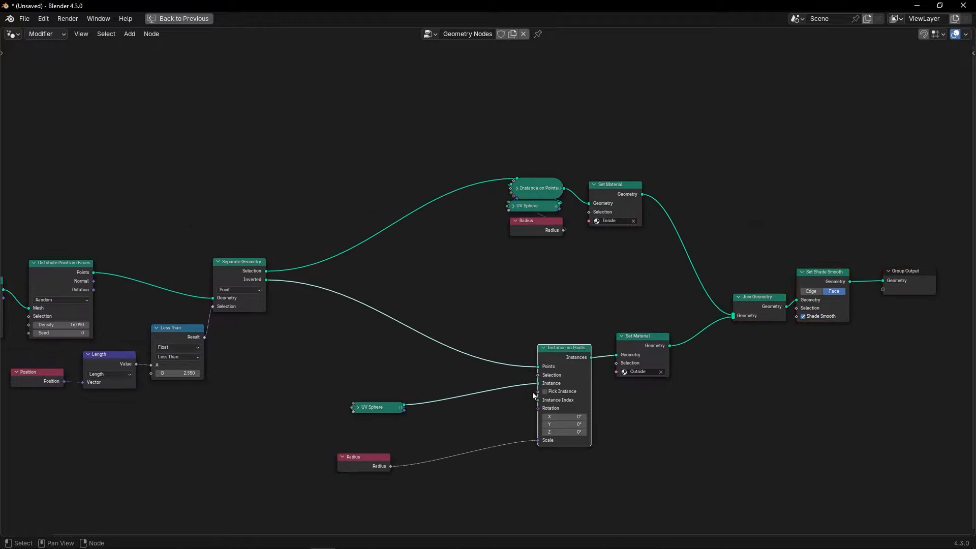
key("h")
left_click_drag(380, 408, 561, 369)
left_click_drag(364, 459, 556, 386)
Enclose the upper branch's instancing and material nodes in a frame labeled Inside Points
left_click_drag(506, 132, 600, 227)
key("ctrl+j")
key("F2")
type("Inside")
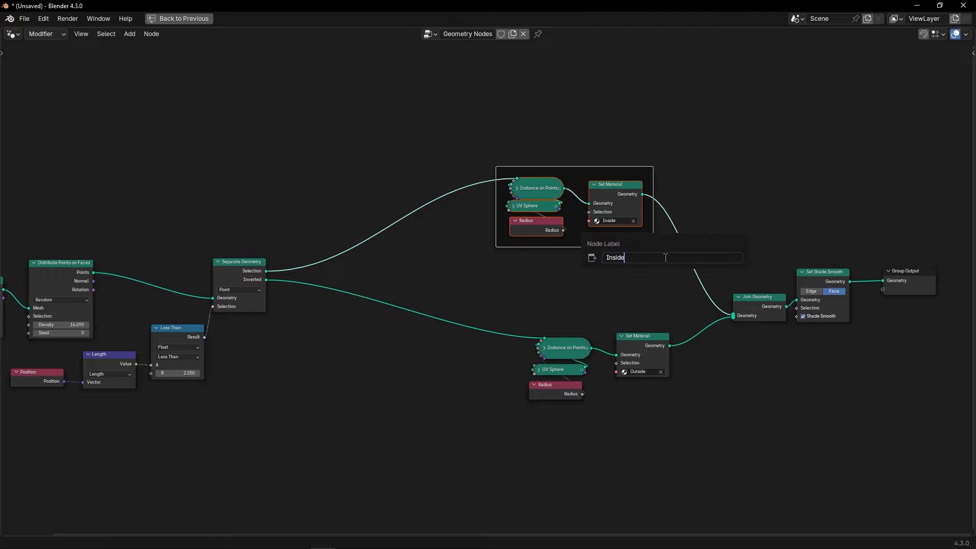
type(" Points")
key("Return")
Enclose the lower branch's instancing and material nodes in a frame labeled Outside Points
left_click_drag(679, 325, 526, 406)
key("ctrl+j")
key("F2")
type("Outside Points")
key("Return")
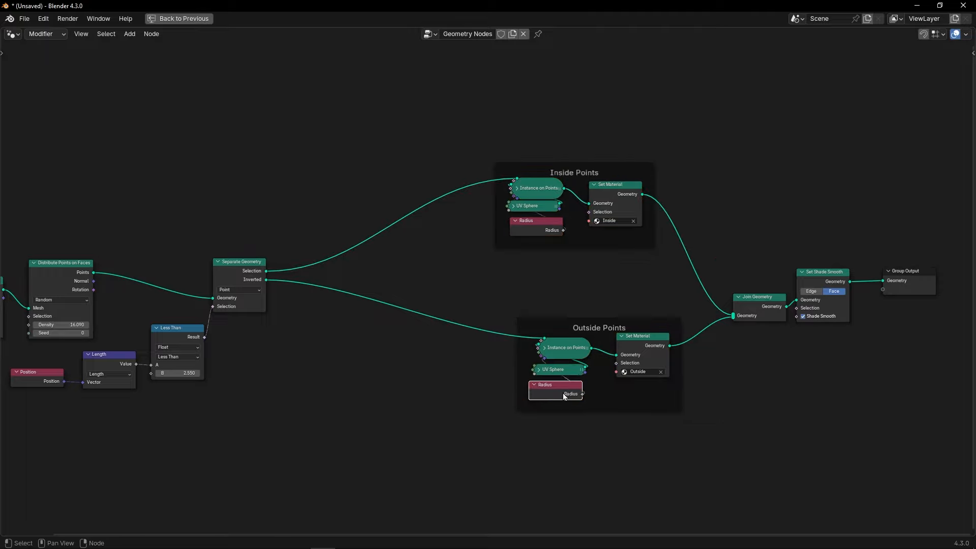
Enable a custom color on the Outside Points frame and make it red
key("n")
left_click(968, 85)
left_click(847, 129)
left_click(870, 145)
left_click_drag(878, 221, 877, 234)
Enable a custom color on the Inside Points frame, make it green, and hide the node properties
left_click(544, 237)
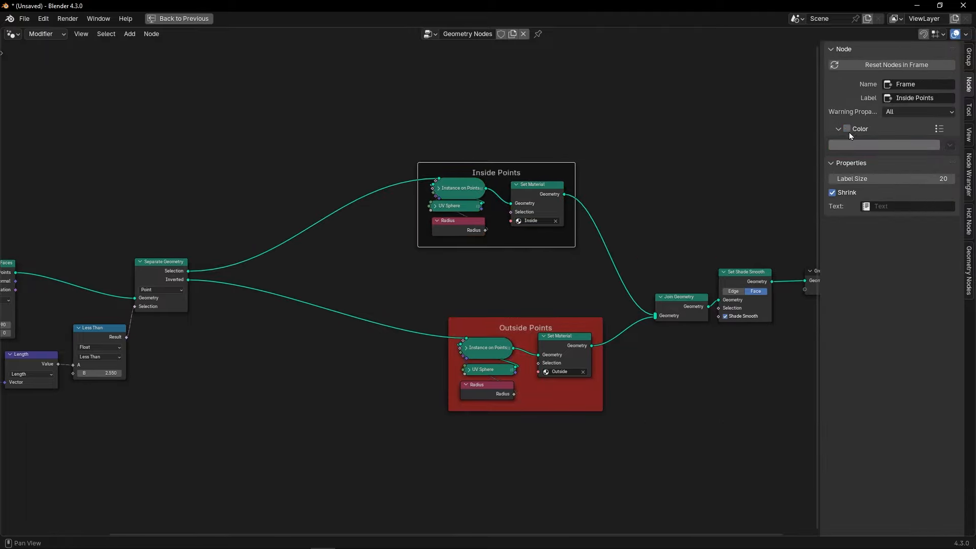
left_click(847, 129)
left_click(865, 145)
left_click(863, 166)
left_click(884, 145)
left_click_drag(931, 190, 930, 211)
key("n")
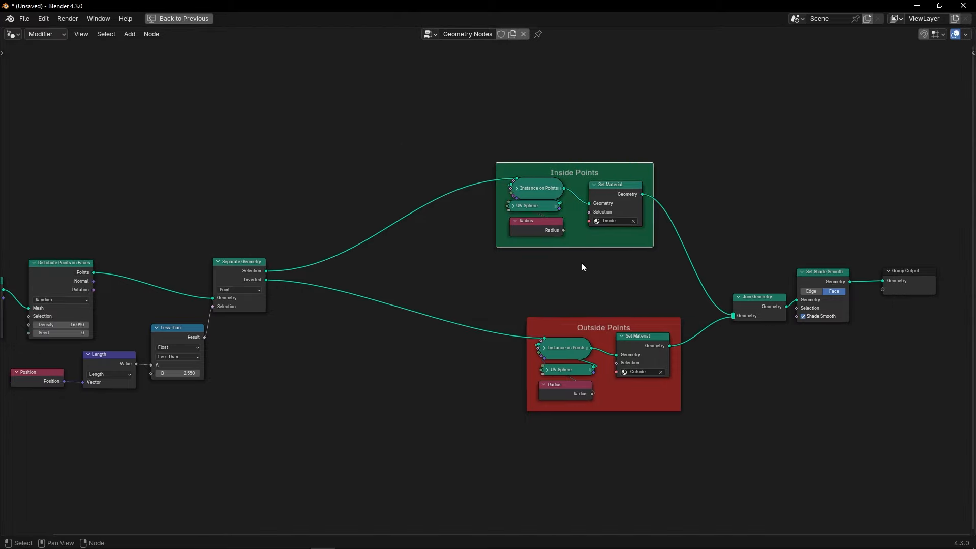
Align the Outside Points frame under Inside Points, center Join Geometry and Set Shade Smooth between them, and restore the split layout
left_click_drag(626, 318, 595, 319)
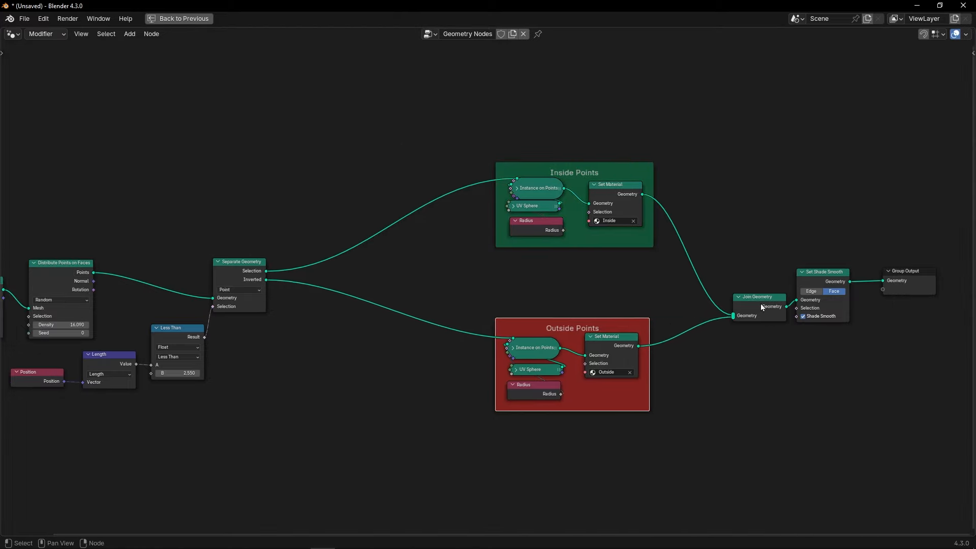
left_click_drag(764, 299, 753, 269)
left_click_drag(824, 277, 825, 257)
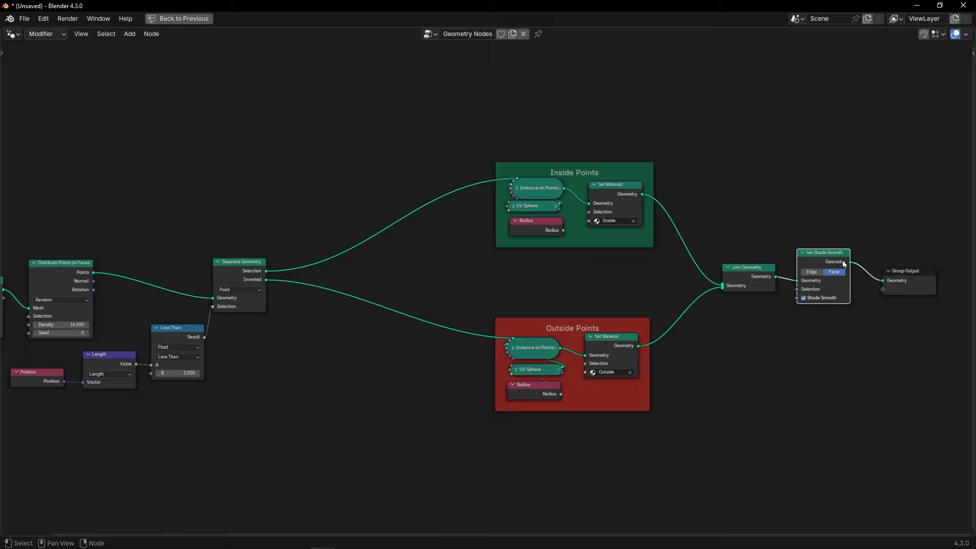
left_click(910, 283)
scroll(496, 288, "down", 2)
middle_click_drag(452, 301, 578, 300)
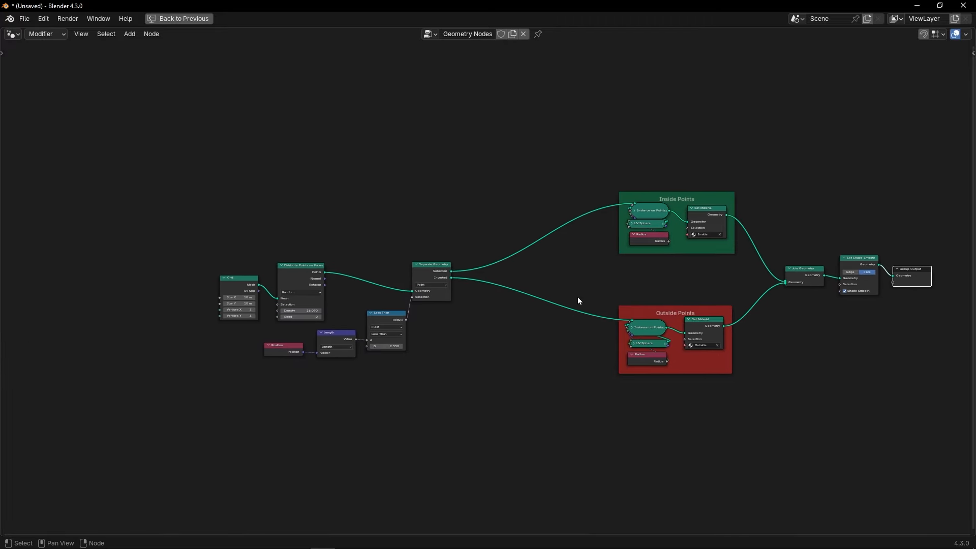
key("ctrl+space")
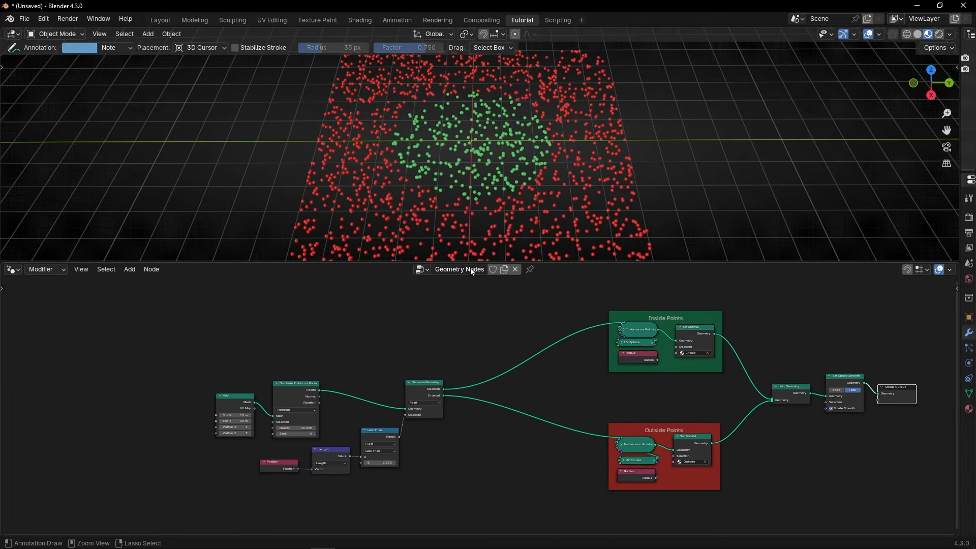
Add a Curve Circle node in the empty space below the Less Than node
middle_click_drag(443, 319, 461, 371)
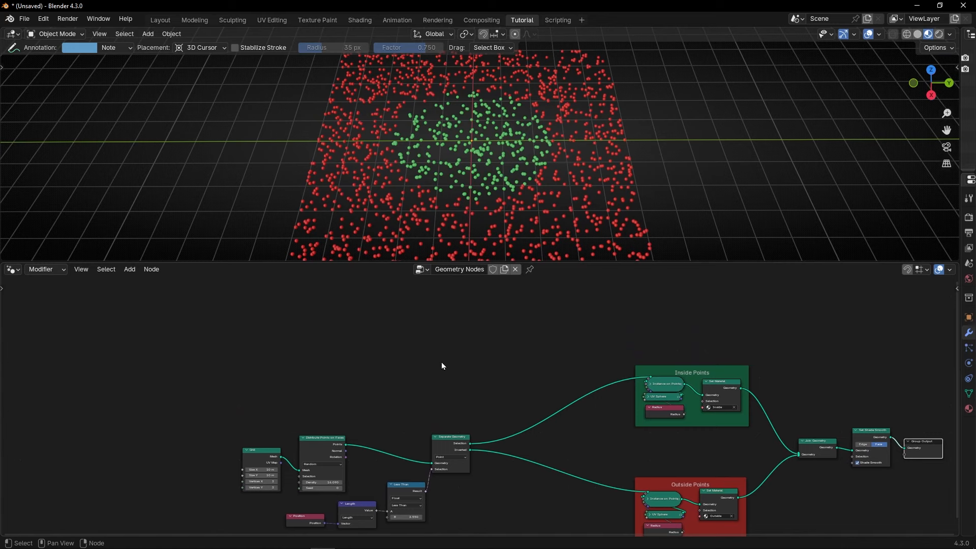
middle_click_drag(429, 488, 444, 398)
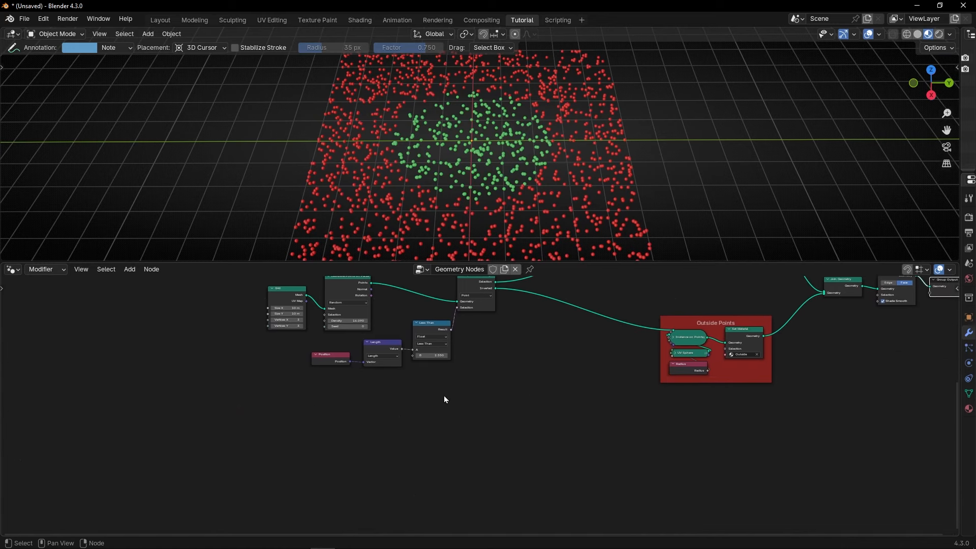
scroll(447, 419, "up", 2)
key("shift+a")
mouse_move(447, 420)
type("curve ci")
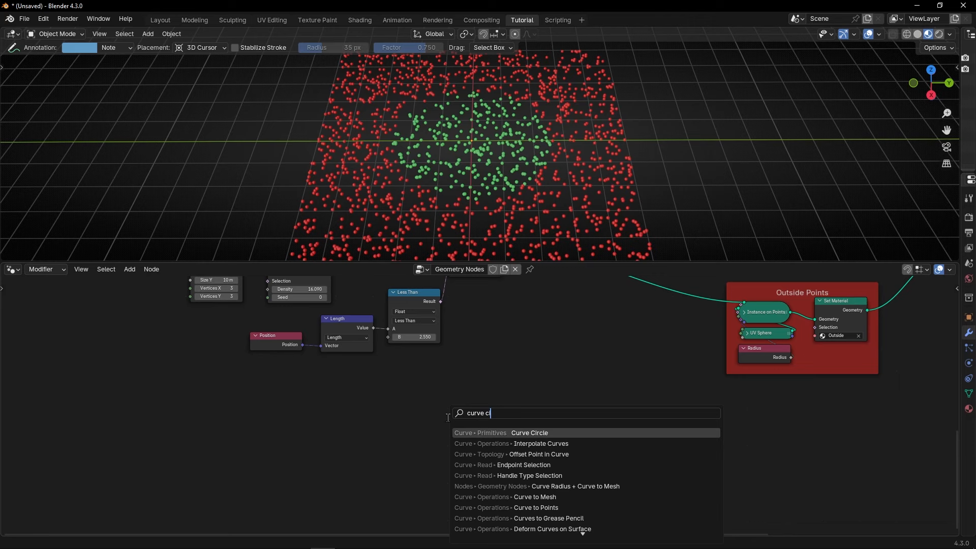
key("Return")
left_click(416, 397)
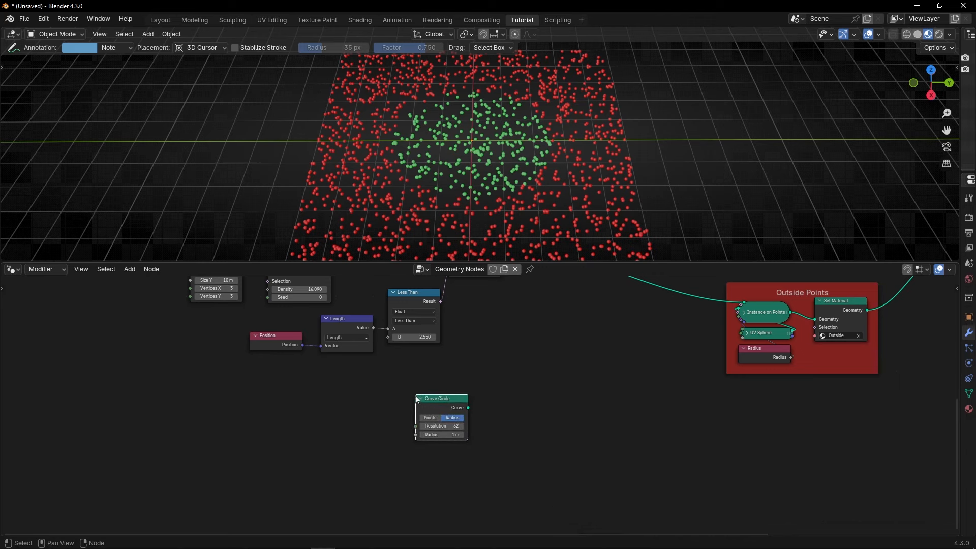
Preview the Curve Circle output in the viewport through a Viewer node
scroll(495, 383, "up", 2)
scroll(484, 386, "down", 3, "ctrl")
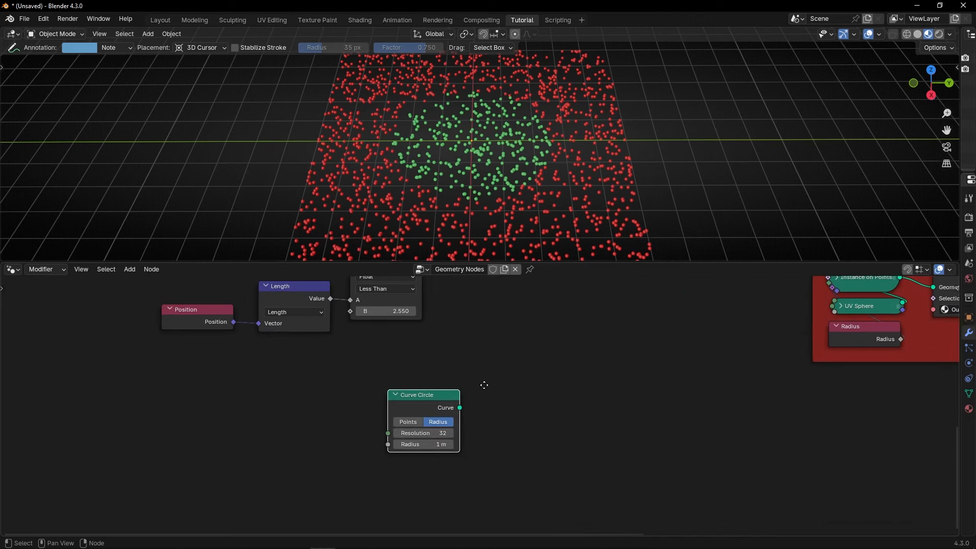
left_click(405, 402, "ctrl+shift")
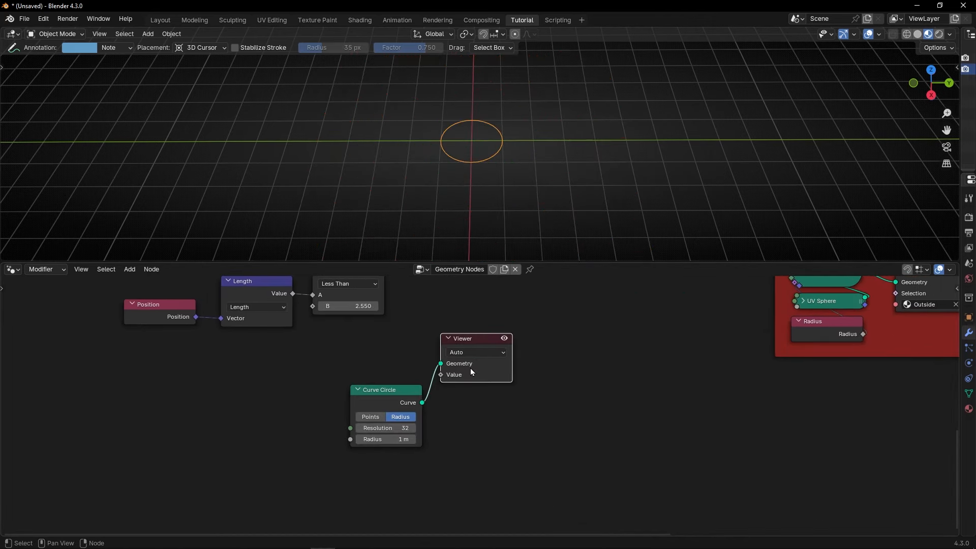
Insert a Curve to Mesh node between Curve Circle and the Viewer
key("shift+a")
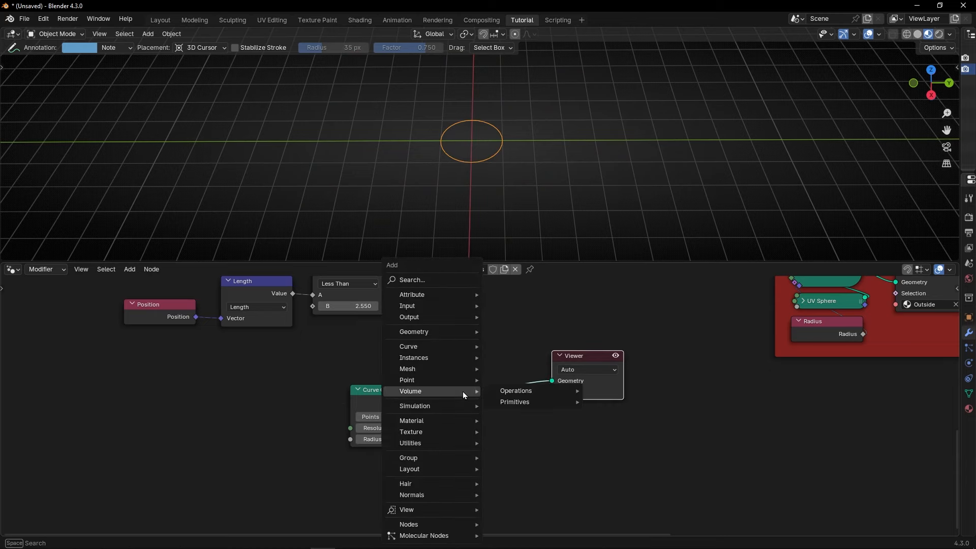
type("curve to")
key("Return")
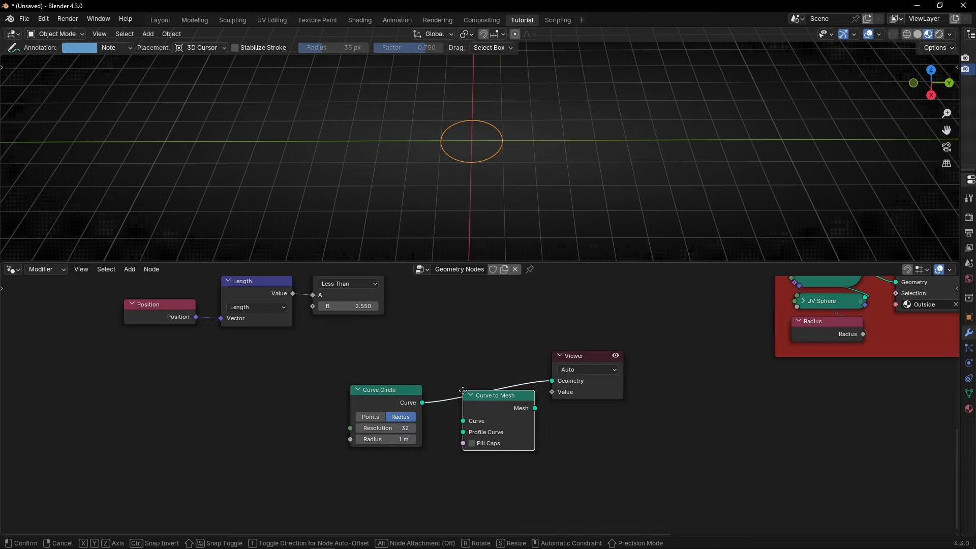
left_click(463, 391)
scroll(524, 394, "up", 2)
middle_click_drag(515, 434, 499, 382)
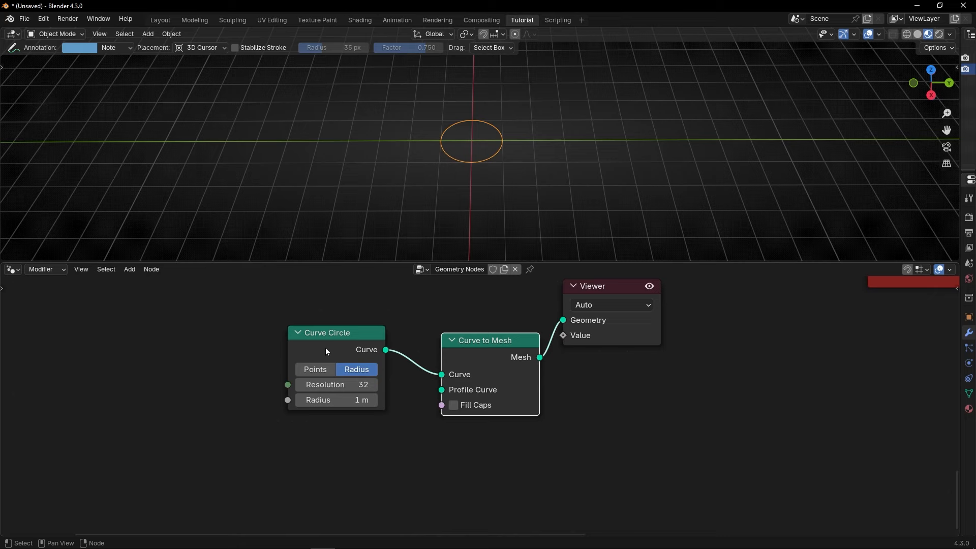
Duplicate the Curve Circle node, connect the copy to Curve to Mesh's Profile Curve, and place it below that node
left_click(326, 349)
key("shift+d")
left_click(324, 466)
left_click_drag(384, 454, 442, 389)
left_click_drag(335, 439, 480, 436)
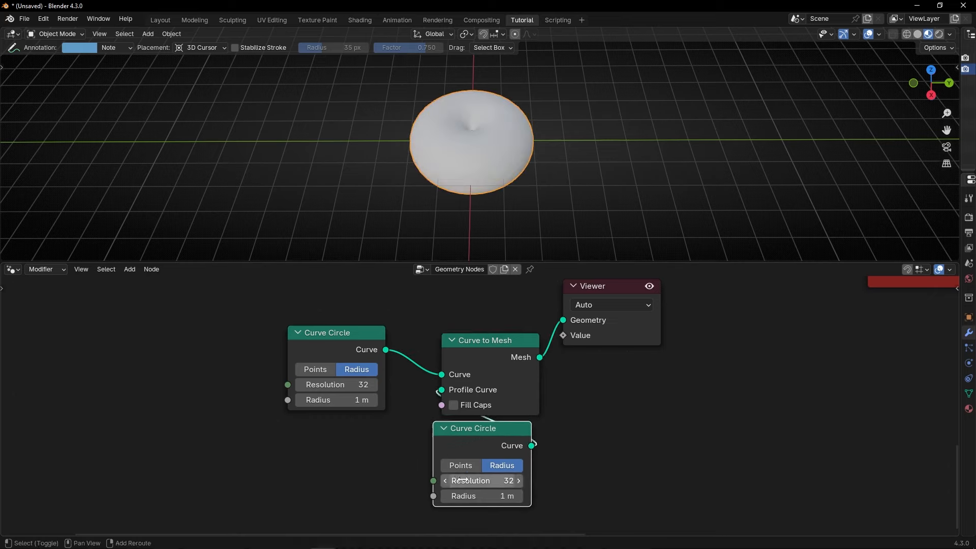
Reduce the profile Curve Circle's radius to 0.01 m and double it to 0.02 m
left_click_drag(505, 496, 439, 495)
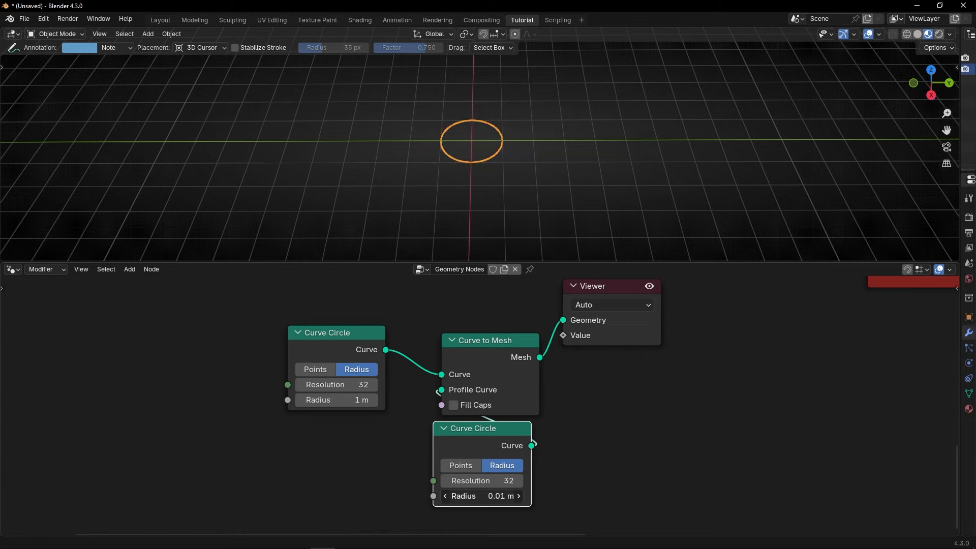
left_click(555, 474)
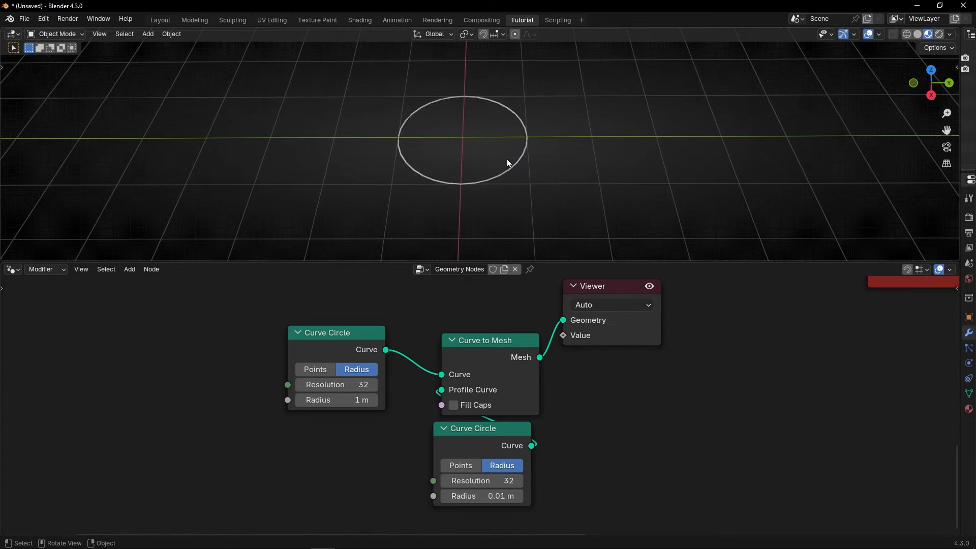
middle_click_drag(507, 160, 502, 153)
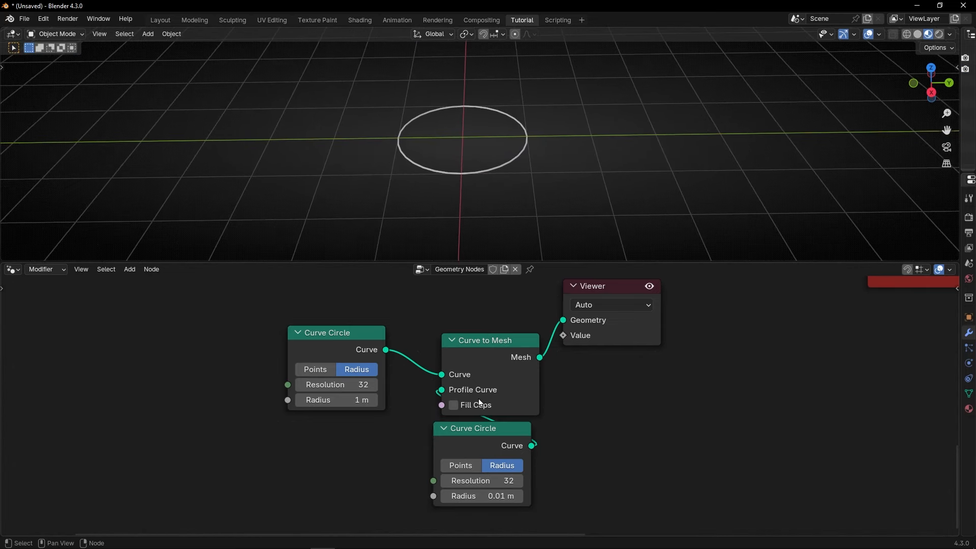
left_click(463, 496)
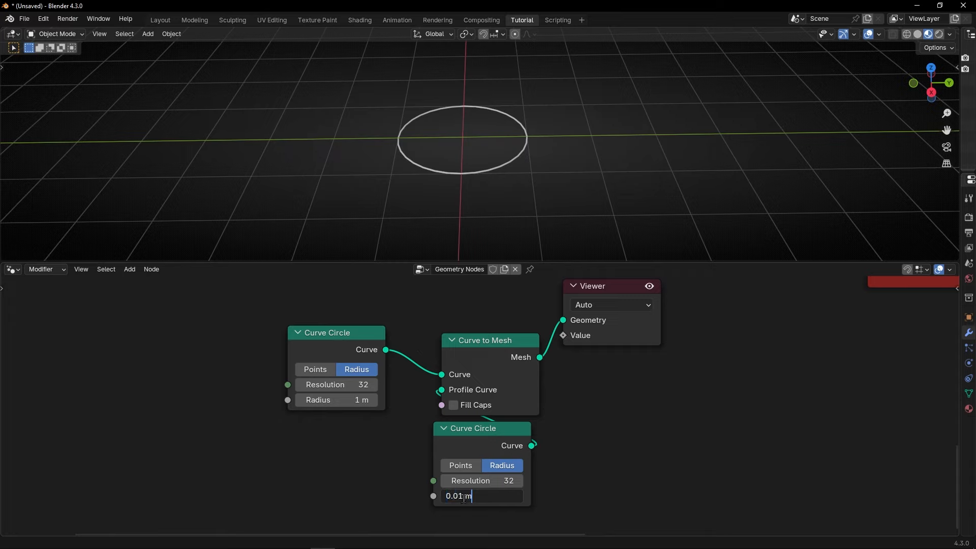
type("*2")
key("Return")
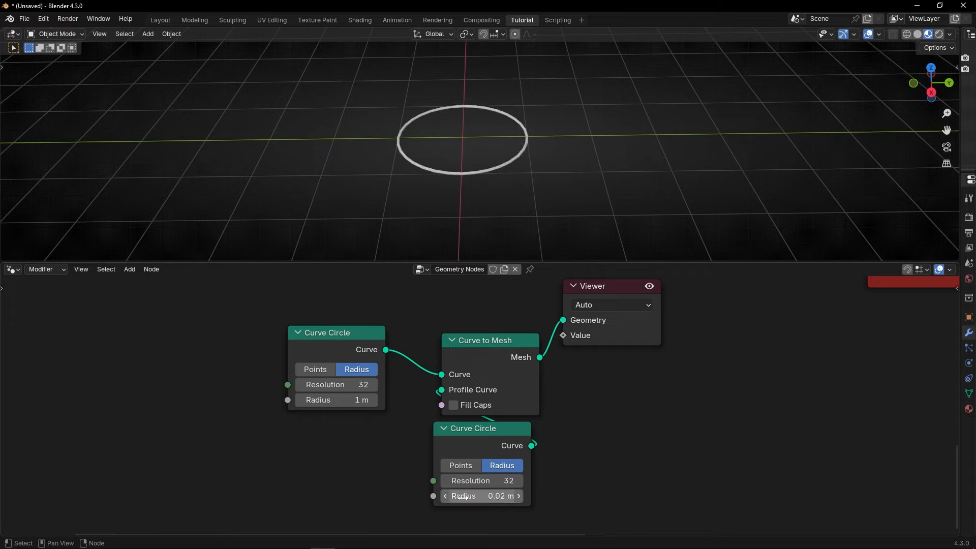
Set the main Curve Circle's resolution to 98 and tidy the positions of Curve to Mesh and the profile circle
left_click_drag(336, 384, 376, 384)
scroll(478, 385, "down", 1)
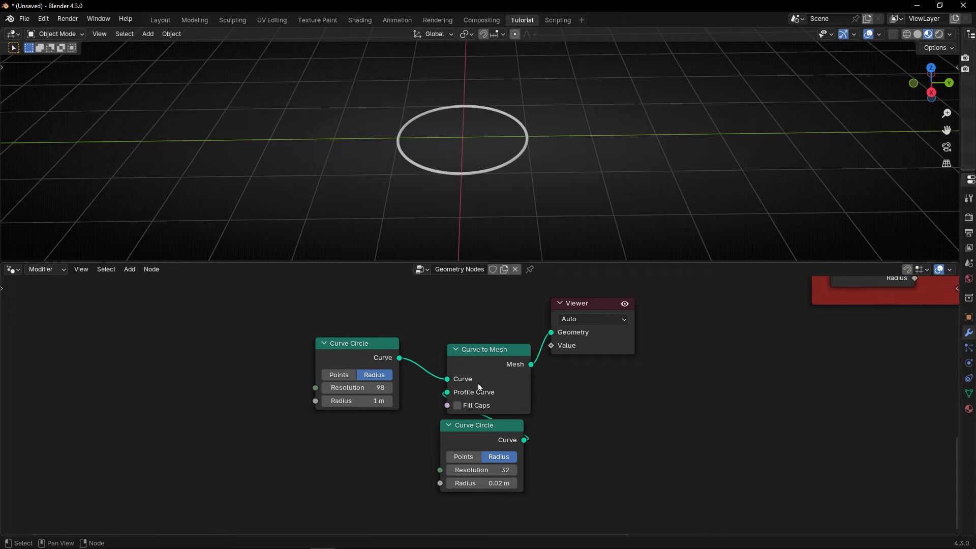
scroll(480, 385, "down", 2)
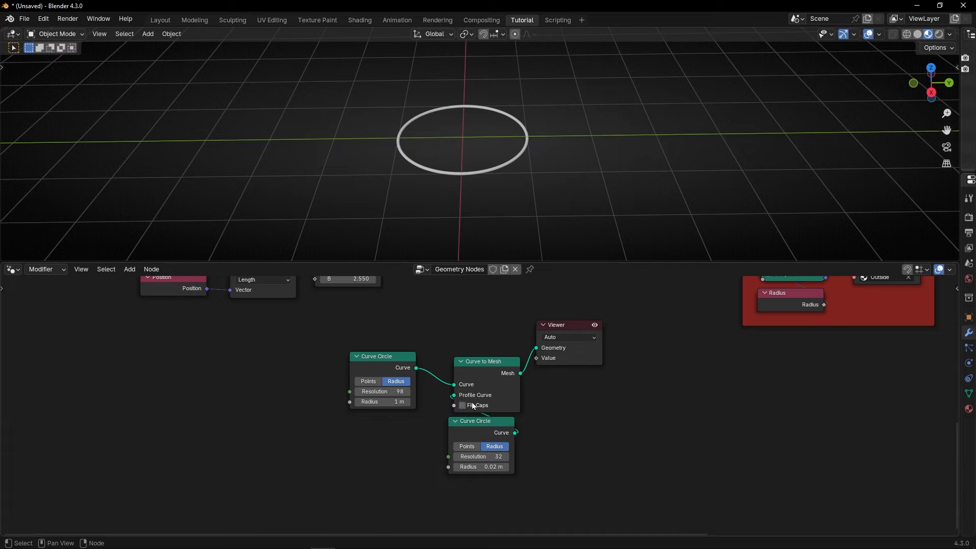
left_click_drag(475, 376, 466, 361)
left_click_drag(476, 429, 475, 418)
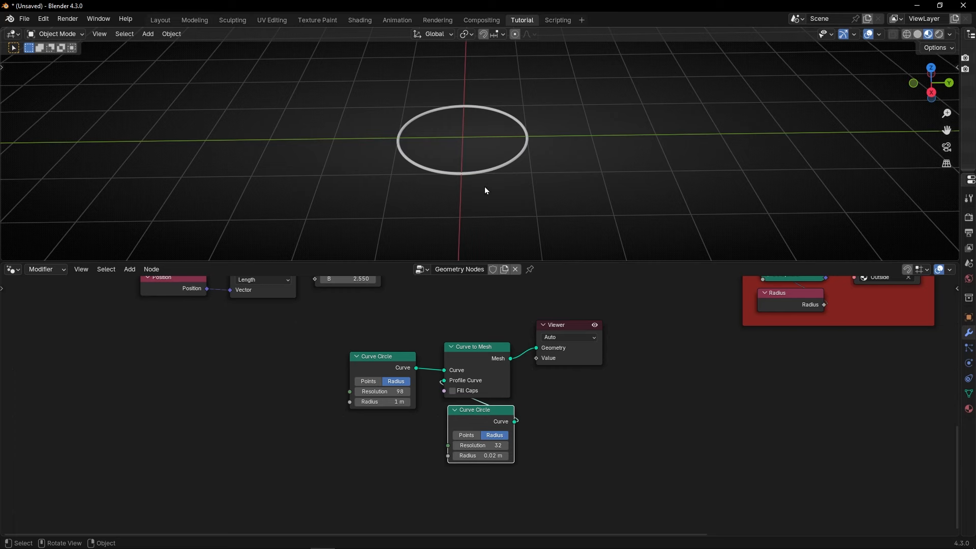
Remove the Viewer node and maximize the node editor
left_click(566, 364)
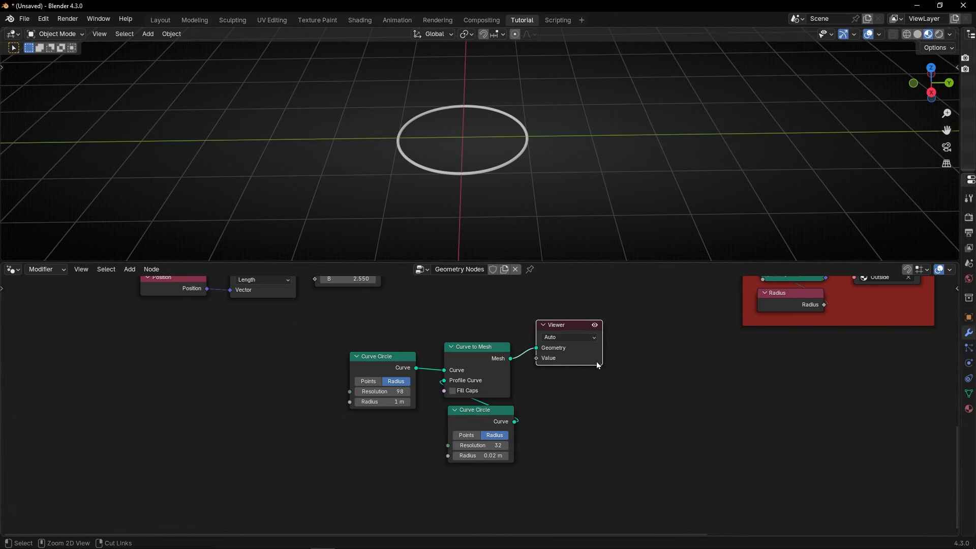
key("ctrl+x")
scroll(586, 354, "down", 4)
middle_click_drag(585, 354, 322, 437)
key("ctrl+space")
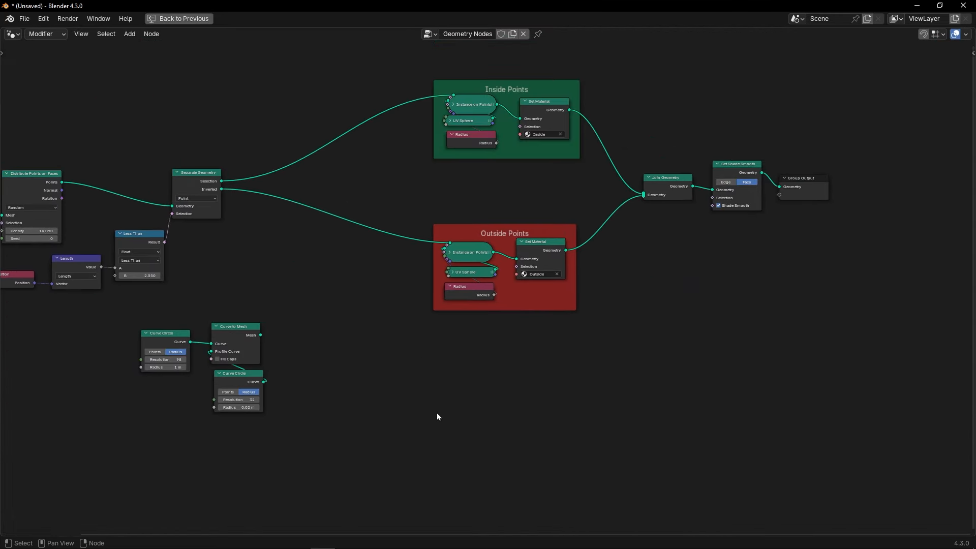
Connect Curve to Mesh's output to Join Geometry and move the three circle nodes lower in the node tree
middle_click_drag(388, 329, 389, 346)
left_click_drag(118, 342, 643, 214)
key("g")
left_click(233, 486)
Add a reroute to the circle mesh link, place it below Join Geometry, and restore the split layout
right_click_drag(365, 336, 381, 398, "shift")
key("g")
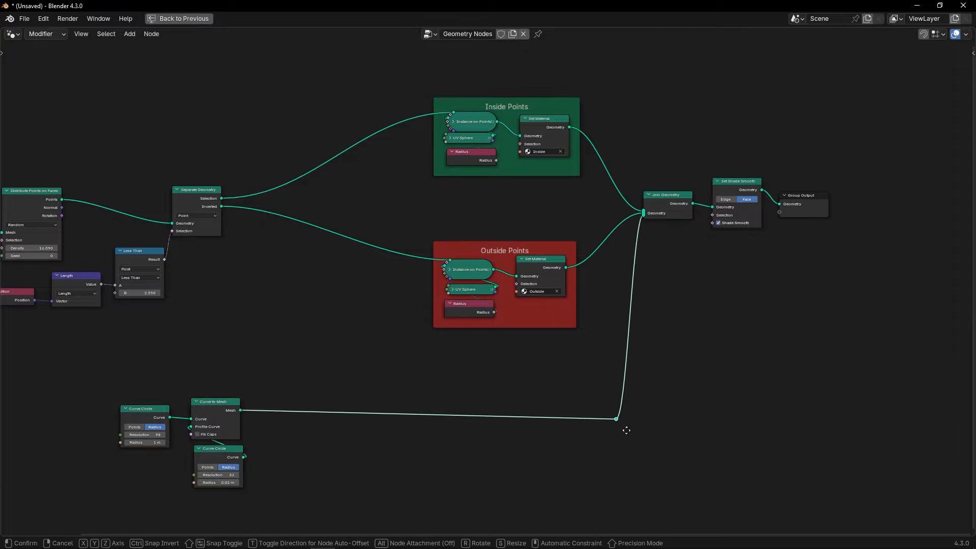
left_click(625, 423)
key("ctrl+space")
scroll(410, 429, "down", 4)
middle_click_drag(403, 430, 504, 388)
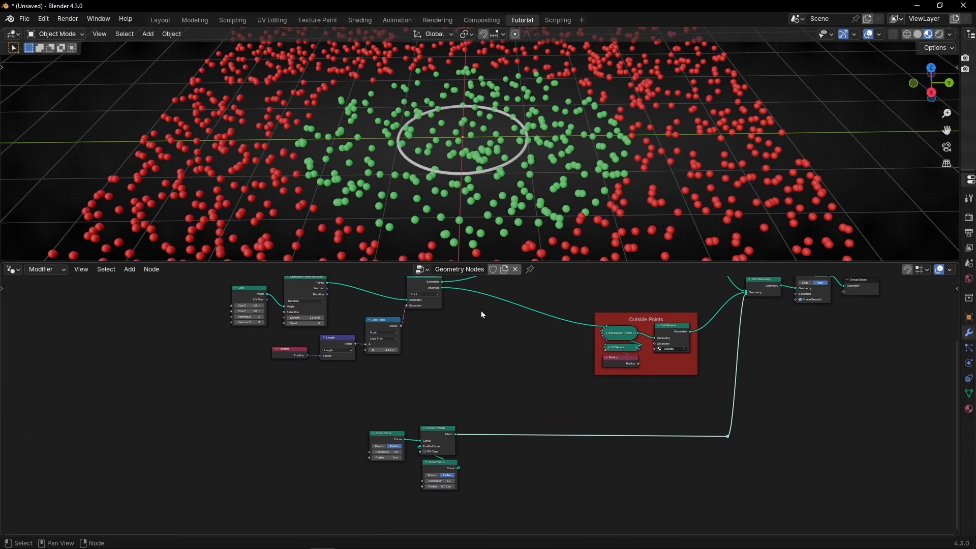
Set the Less Than node's B threshold to 2.700
scroll(462, 199, "down", 2)
scroll(424, 372, "up", 3)
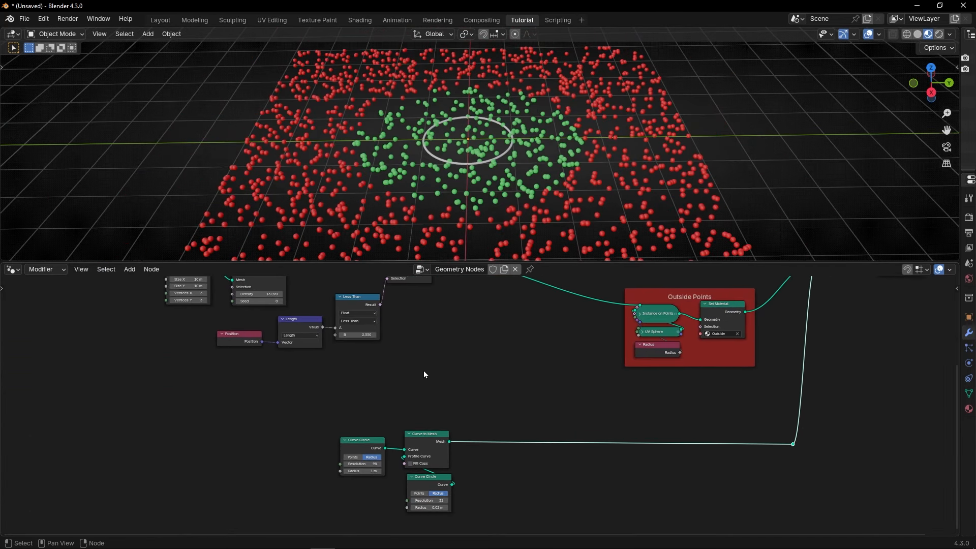
middle_click_drag(411, 369, 460, 378)
scroll(437, 367, "up", 1)
scroll(427, 365, "up", 1)
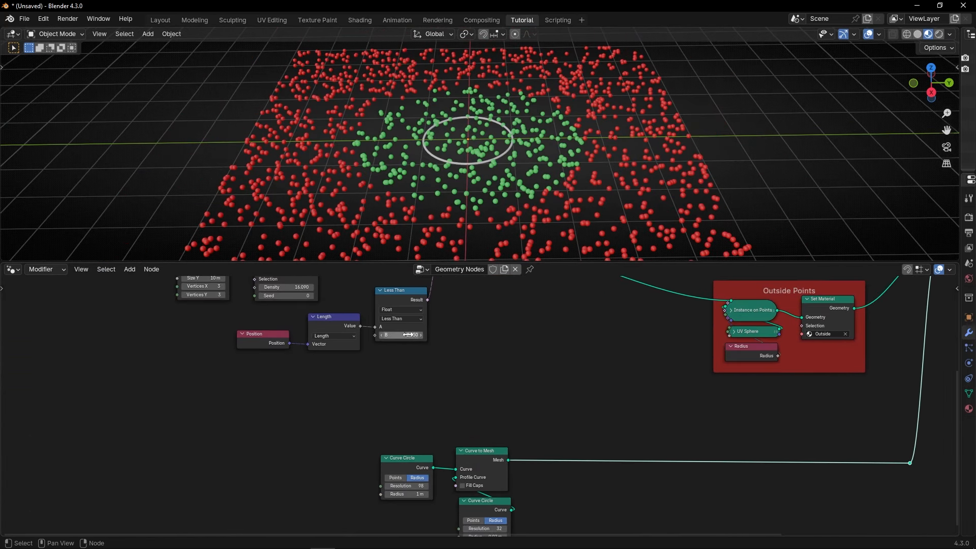
mouse_move(406, 336)
left_mouse_down("shift")
mouse_move(441, 336)
mouse_move(412, 336)
left_mouse_up("shift")
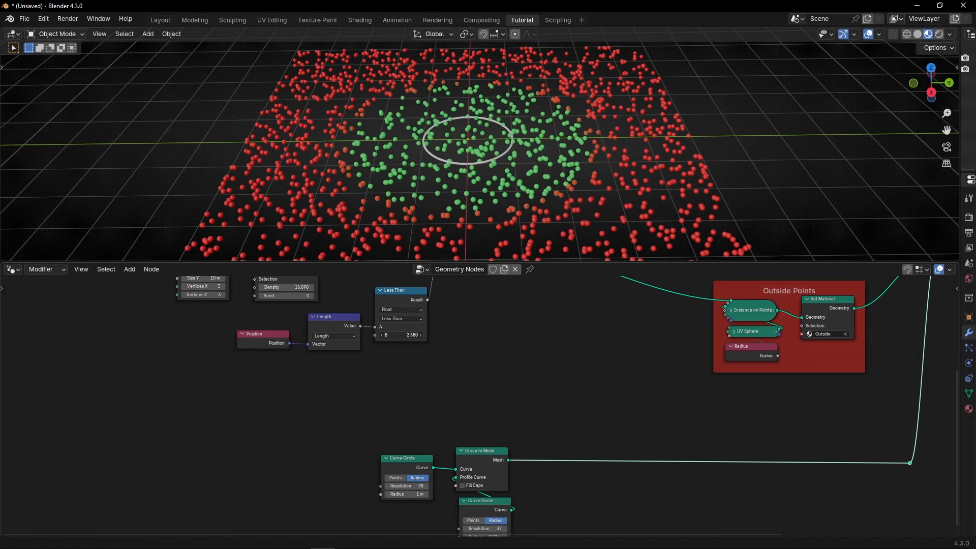
middle_click_drag(433, 410, 457, 377)
left_click_drag(368, 413, 519, 450)
scroll(452, 366, "up", 2)
middle_click_drag(454, 375, 487, 394)
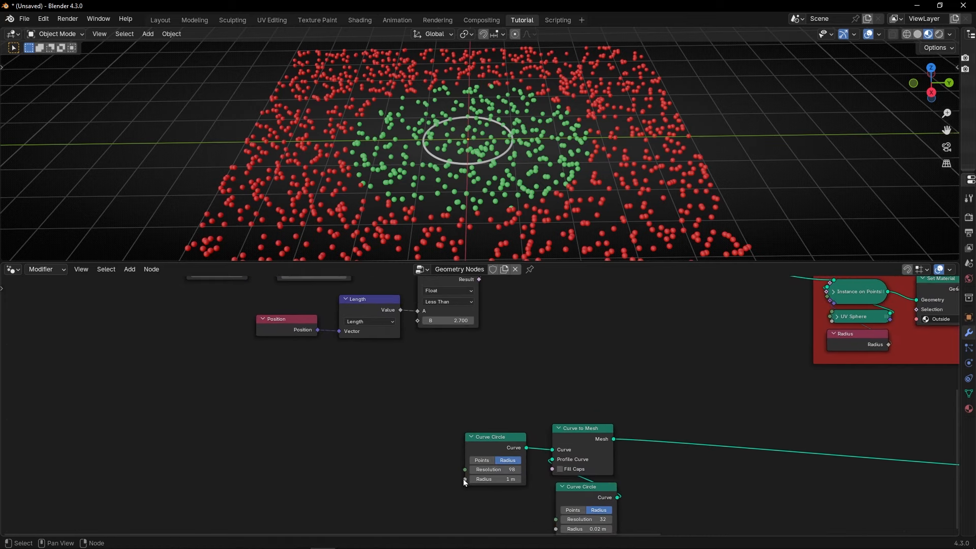
middle_click_drag(438, 421, 482, 431)
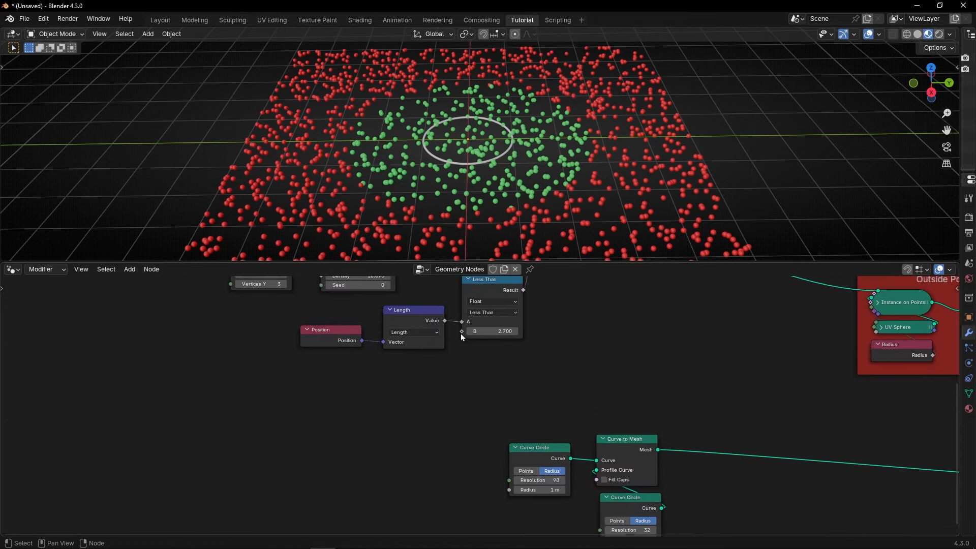
left_click_drag(462, 332, 331, 428)
type("val")
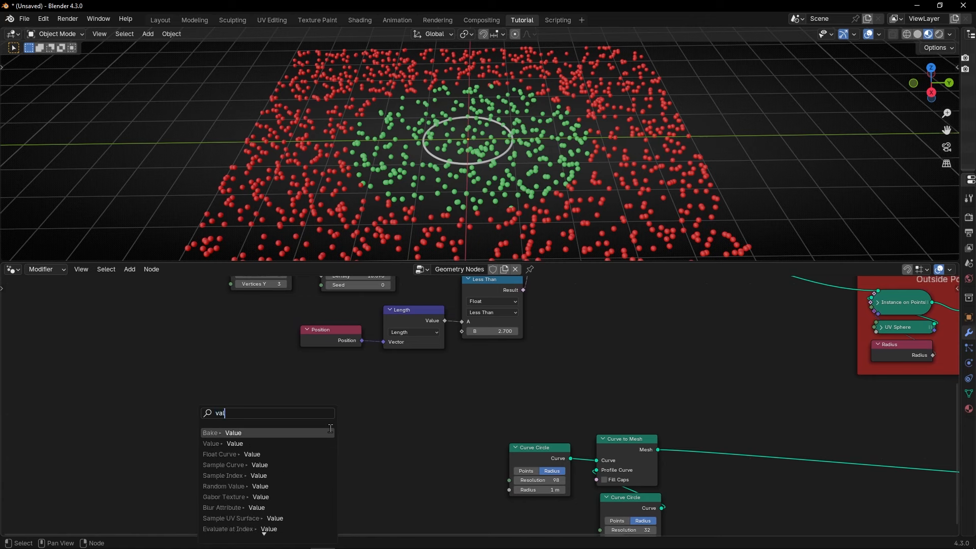
key("Return")
right_click(330, 429)
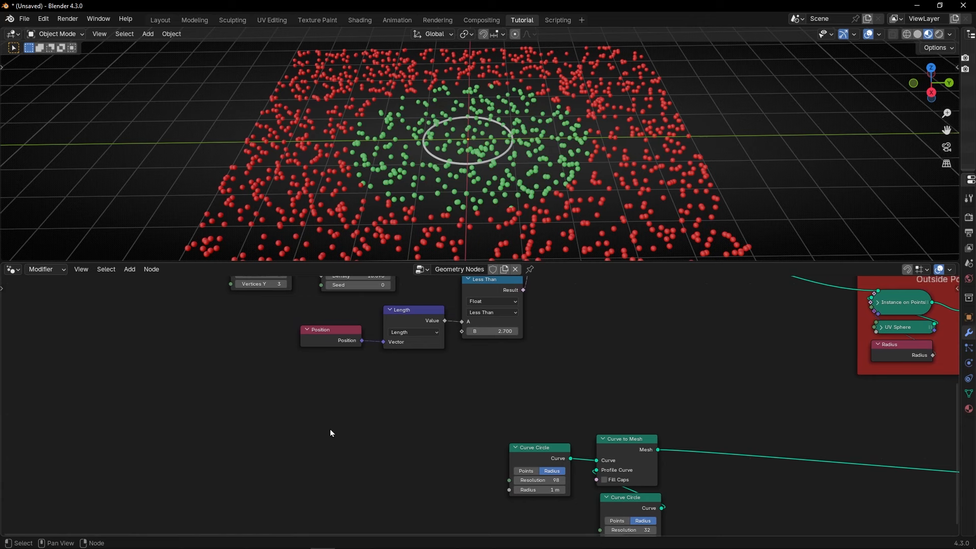
Add a Value node set to 2.230 and connect it to both Less Than's B input and the main Curve Circle's radius
key("shift+a")
type("val")
key("Return")
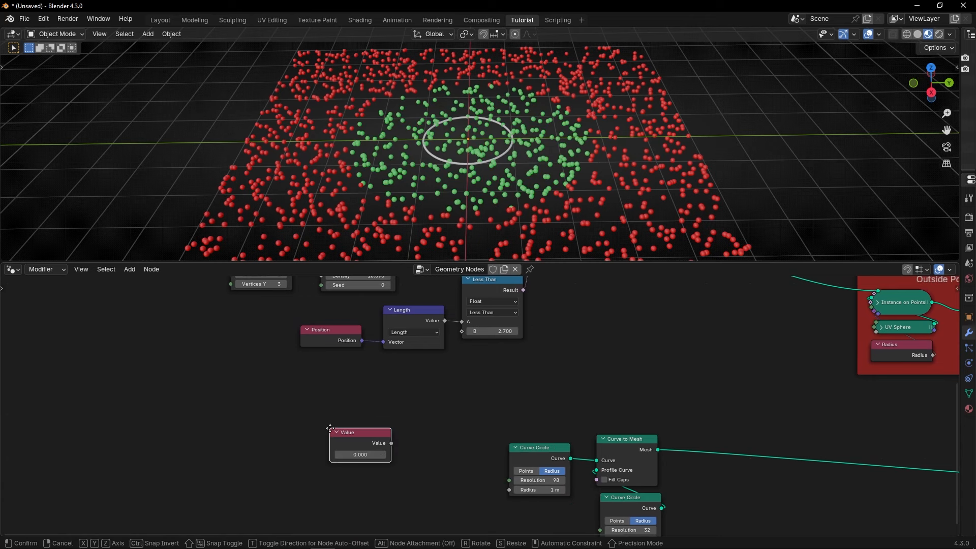
left_click(330, 429)
left_click_drag(390, 444, 462, 331)
mouse_move(361, 455)
left_mouse_down()
mouse_move(515, 493)
mouse_move(382, 455)
mouse_move(404, 455)
mouse_move(351, 454)
mouse_move(379, 454)
mouse_move(361, 450)
left_mouse_up()
Wrap the Value node in a frame labelled "Circle Radius" and set its value to 2.370
key("ctrl+j")
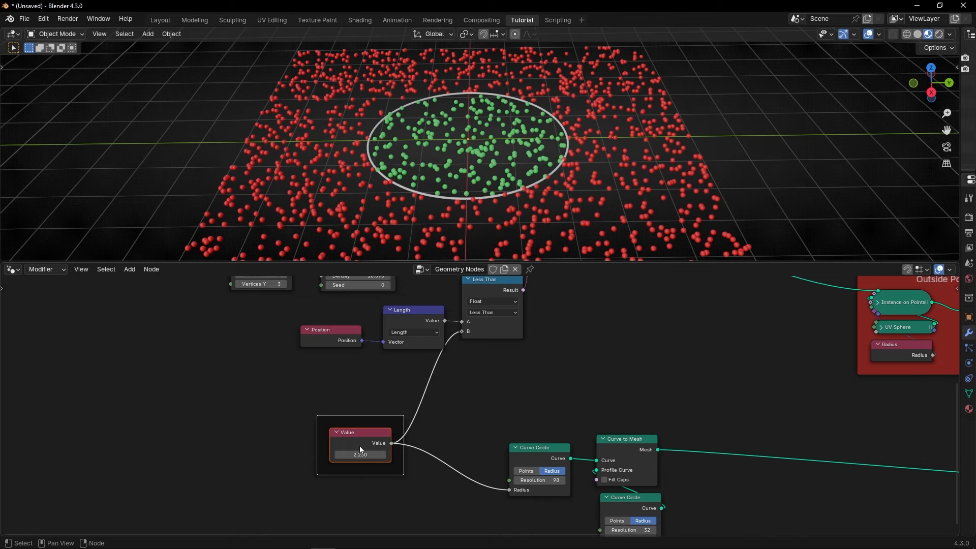
key("F2")
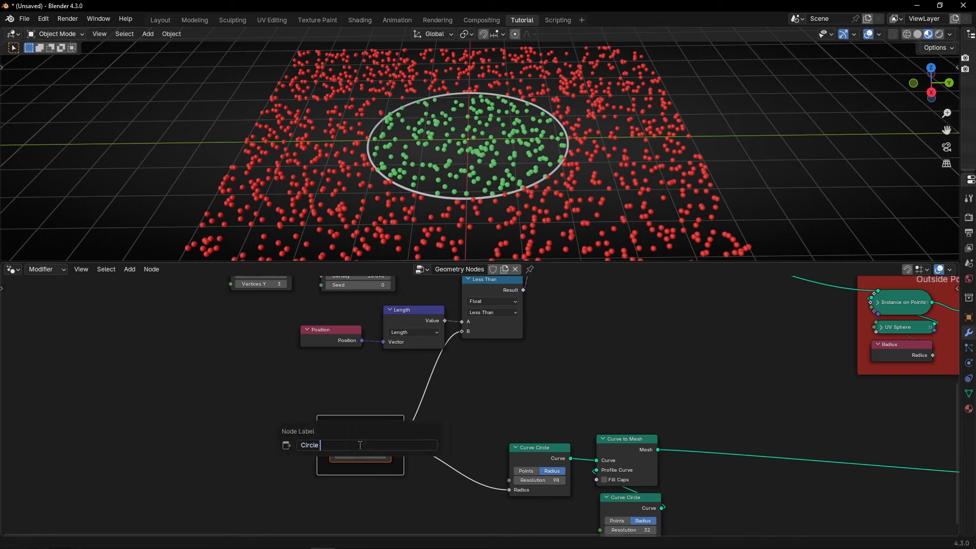
type("Circle Radius")
key("Return")
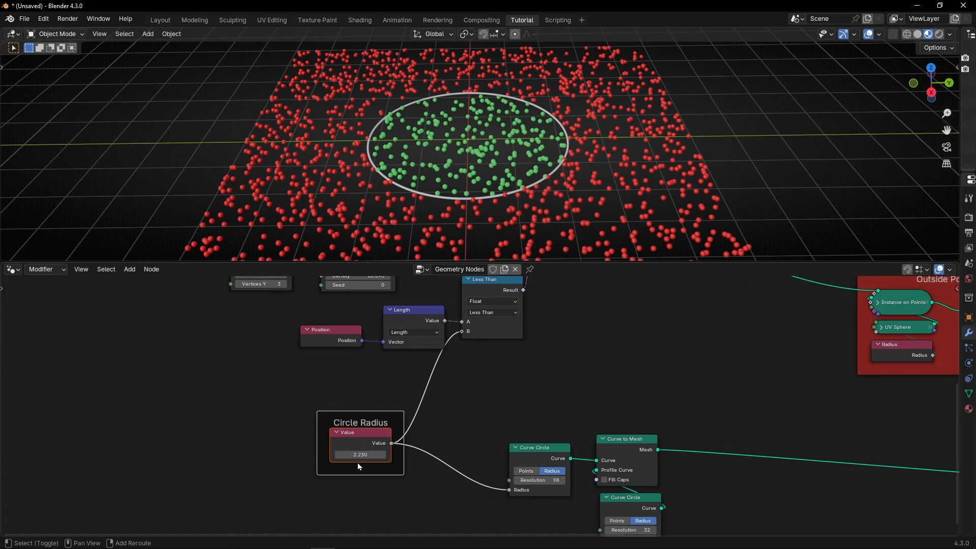
mouse_move(361, 451)
left_mouse_down()
mouse_move(386, 452)
mouse_move(368, 451)
left_mouse_up()
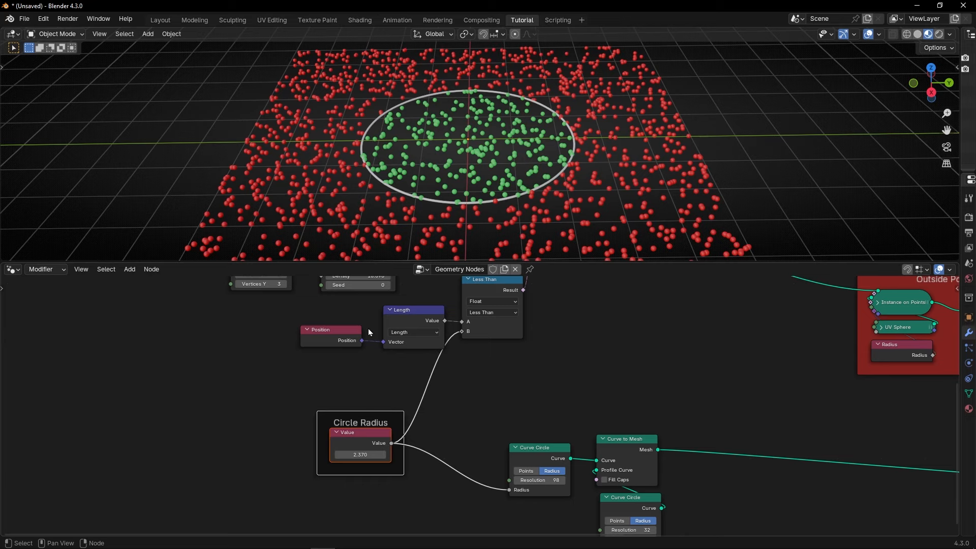
Move Position aside and insert a Vector Math node set to Add between Position and Length
middle_click_drag(343, 366, 405, 383)
left_click_drag(388, 355, 308, 351)
key("shift+a")
type("vec")
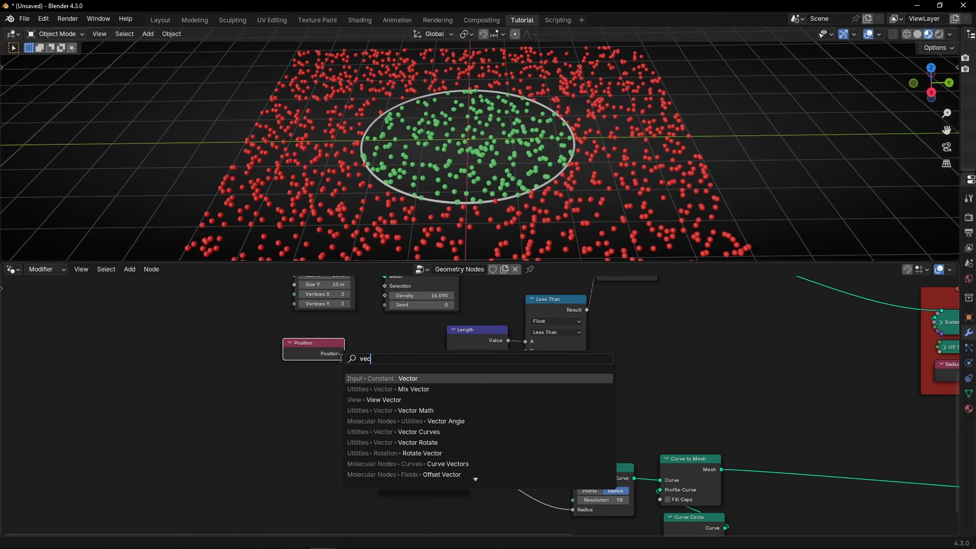
type("tor math")
key("Return")
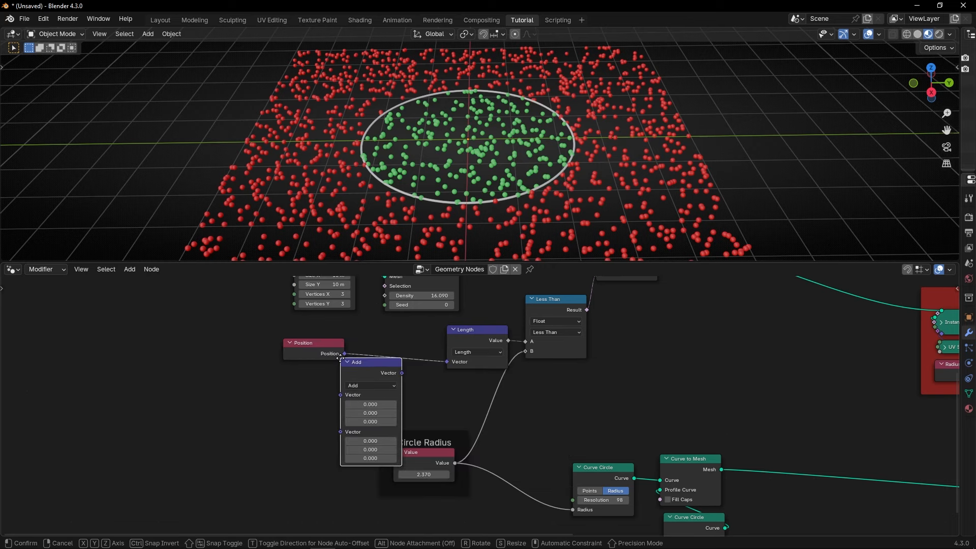
left_click(360, 334)
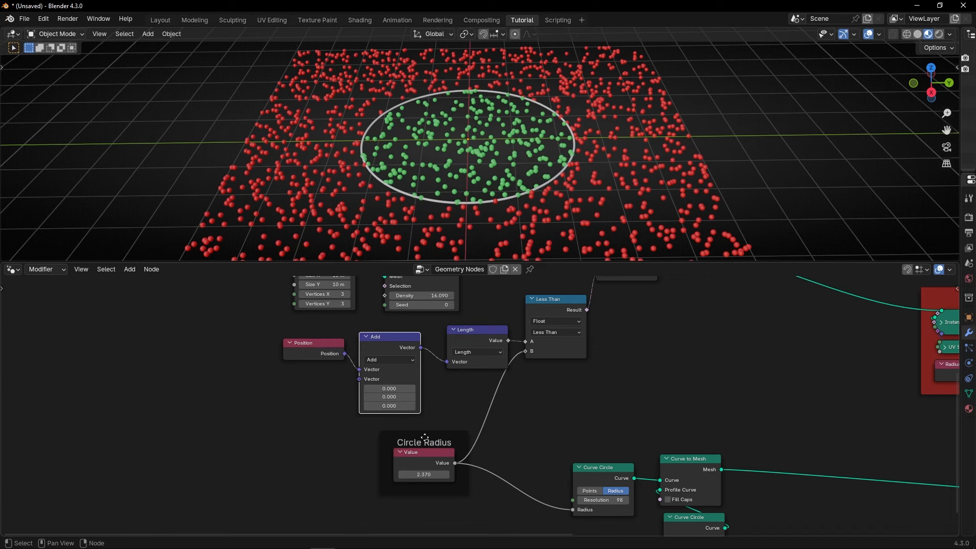
Move the Circle Radius frame lower and set the Add node's second vector Y component to 1.970
left_click_drag(424, 437, 417, 460)
mouse_move(389, 396)
left_mouse_down()
mouse_move(437, 397)
mouse_move(398, 381)
left_mouse_up()
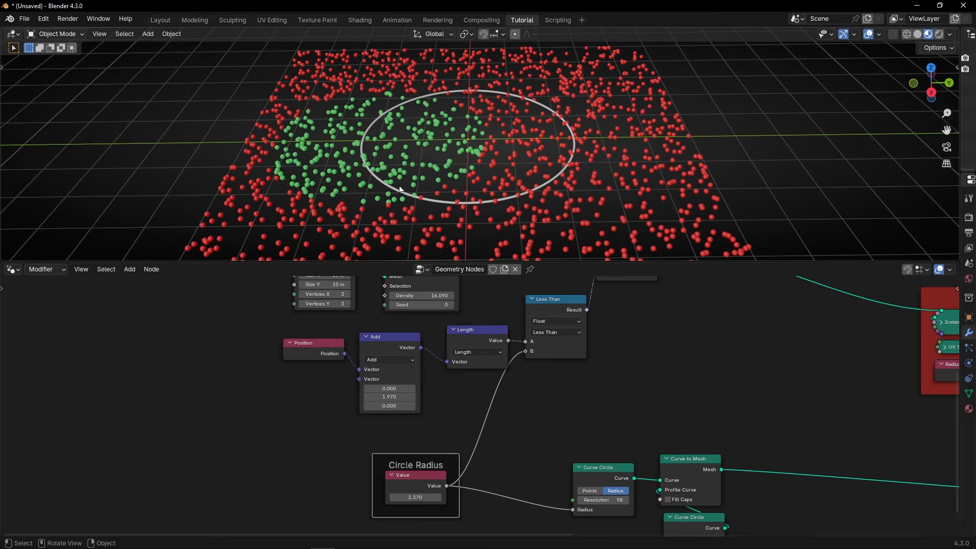
middle_click_drag(365, 183, 880, 81)
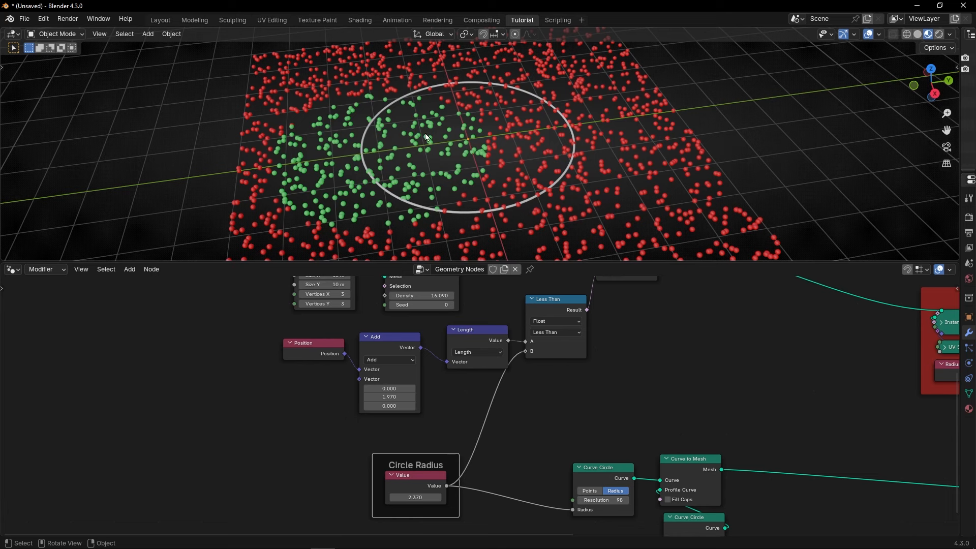
Change the vector math operation to Subtract, then try another Y offset and undo that offset change
scroll(394, 191, "up", 2)
left_click(398, 360)
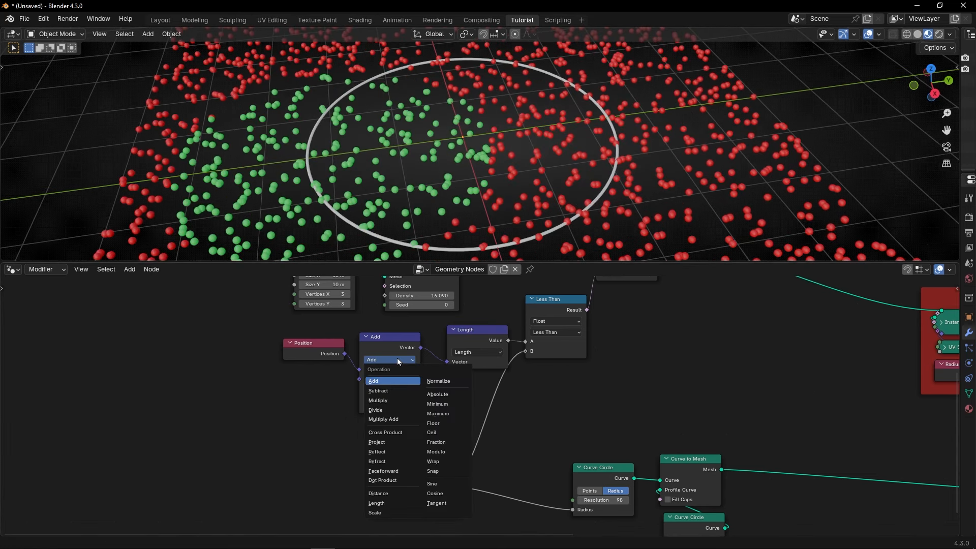
left_click(395, 389)
scroll(474, 179, "down", 2)
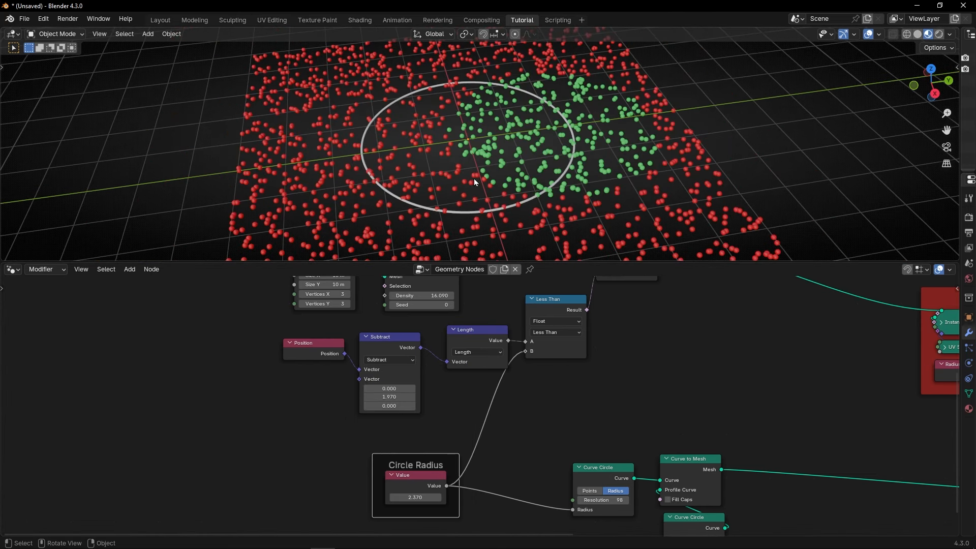
left_click_drag(392, 397, 329, 396)
key("ctrl+z")
Insert a Set Position node after the Curve to Mesh node, on its link to Join Geometry
middle_click_drag(510, 428, 446, 386)
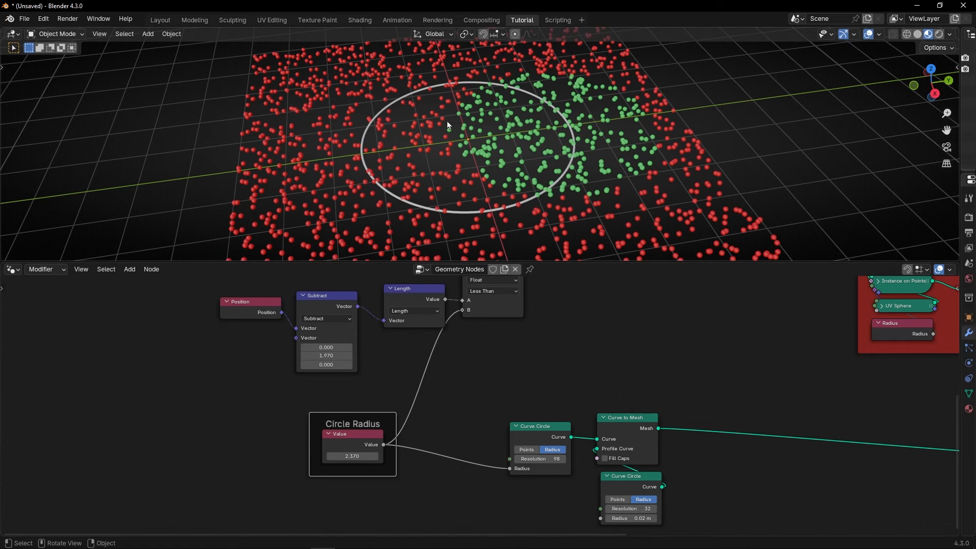
middle_click_drag(501, 430, 368, 403)
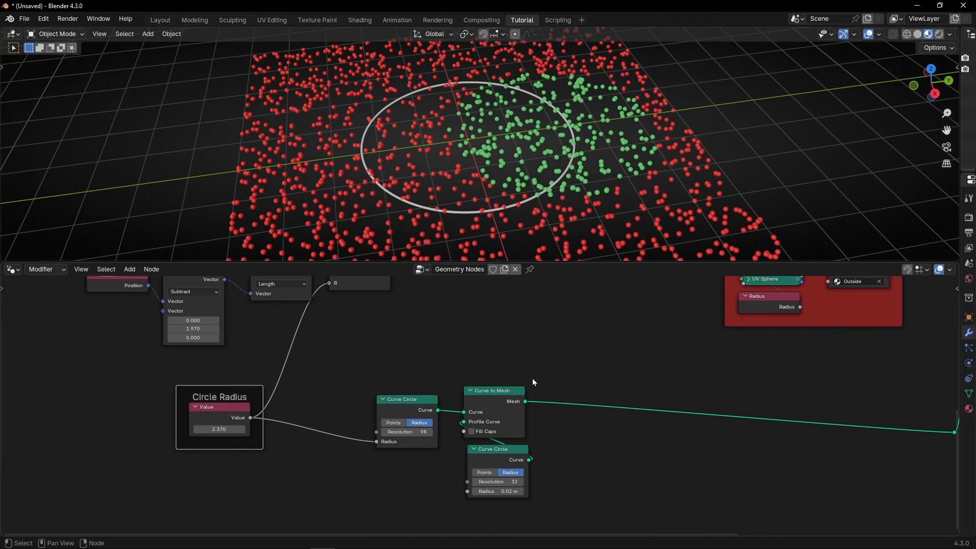
key("shift+a")
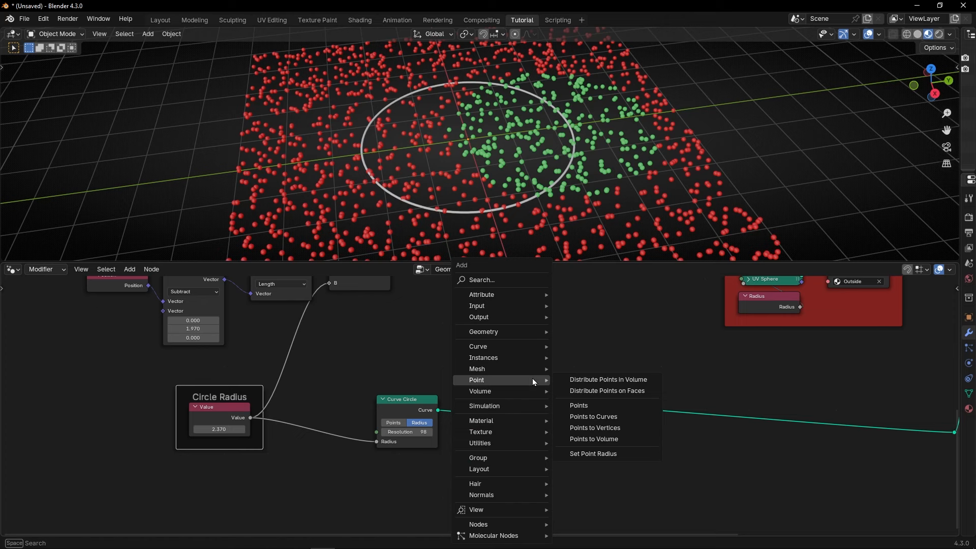
type("set")
key("Down")
key("Return")
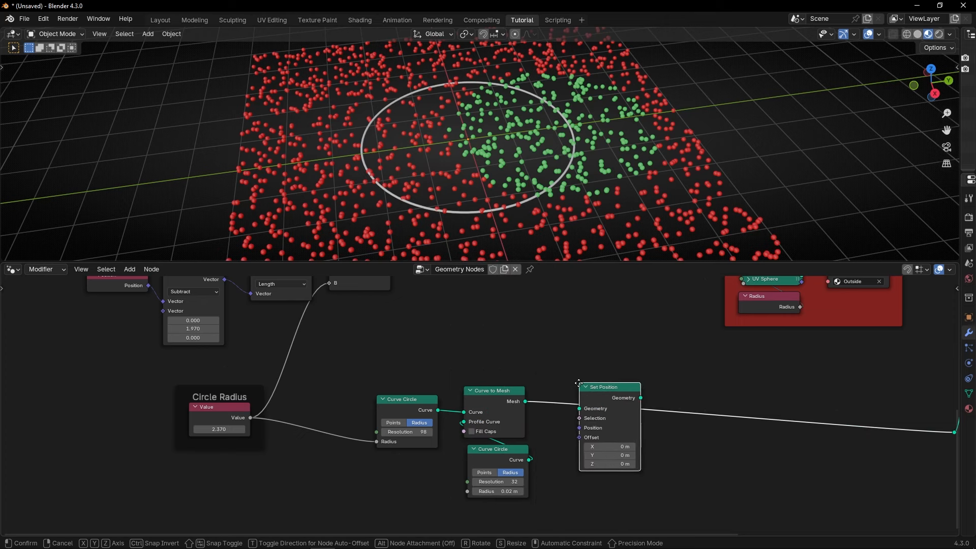
left_click(579, 385)
Move the Circle Radius frame together with the Curve Circle, Curve to Mesh and Set Position nodes beneath the Position and Subtract nodes
scroll(424, 384, "down", 3)
middle_click_drag(423, 384, 450, 384)
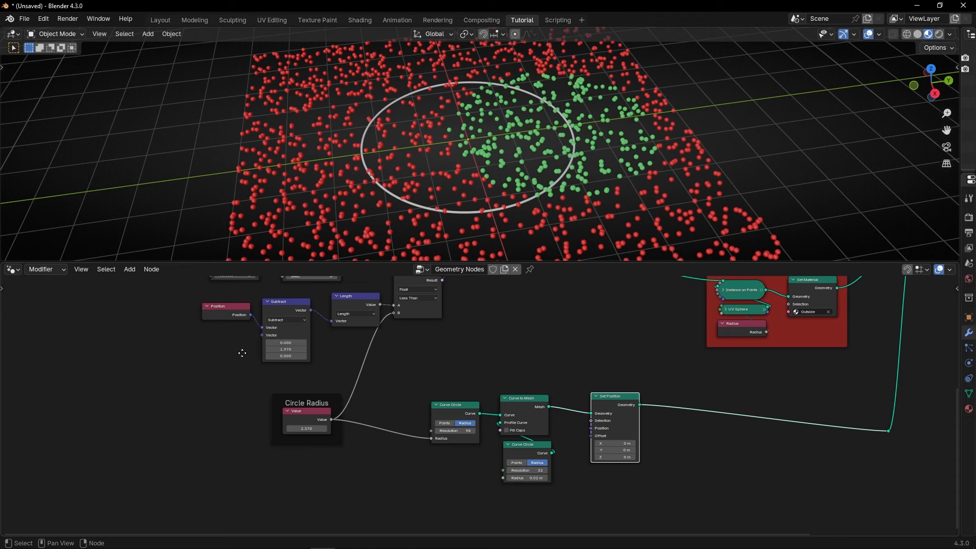
middle_click_drag(240, 351, 338, 370)
left_click_drag(339, 397, 741, 520)
key("g")
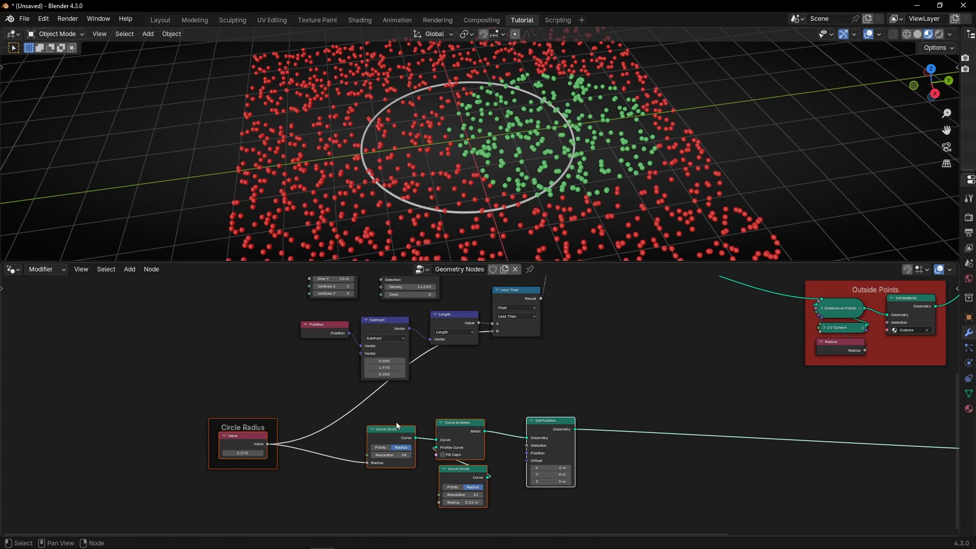
Add a Vector node and connect it to the Subtract node's second vector and the Set Position node's Offset
key("shift+a")
type("vector")
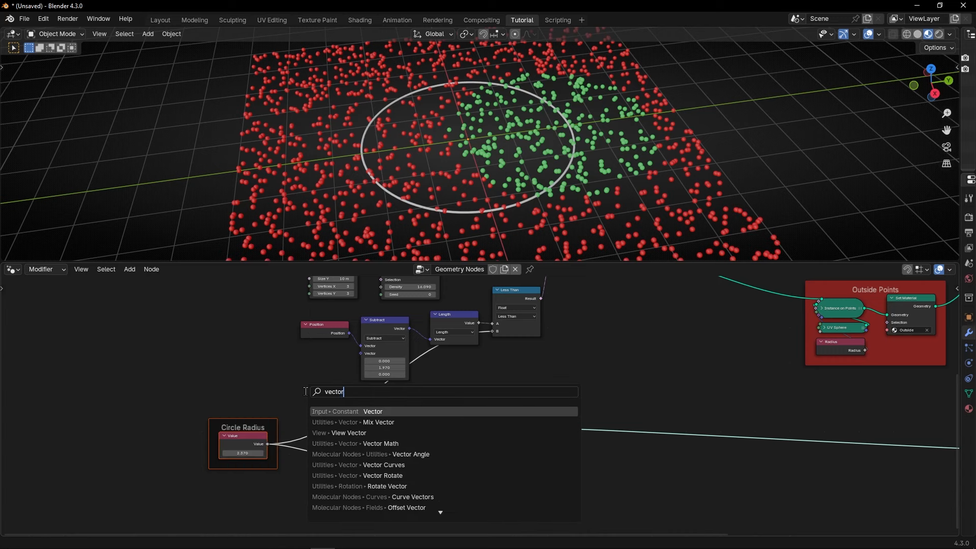
key("Return")
left_click(229, 363)
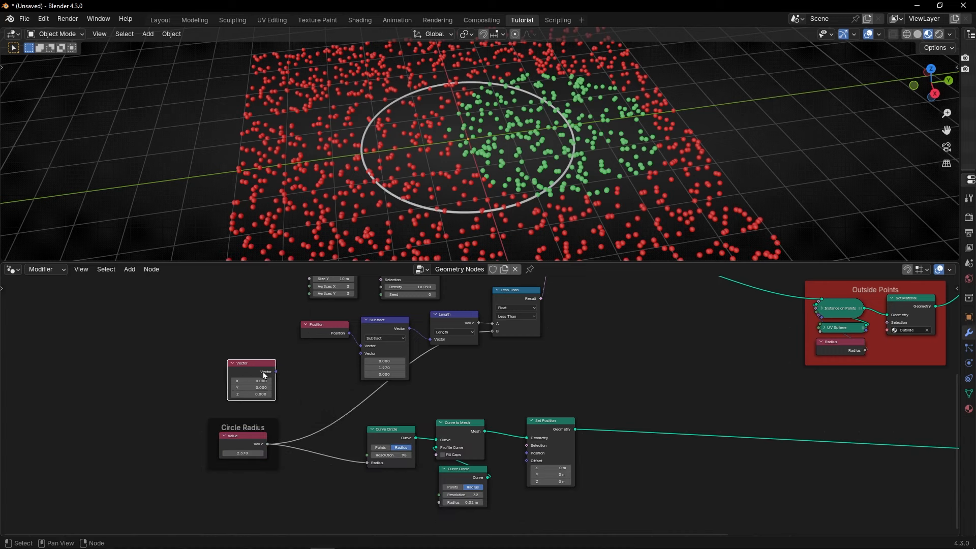
left_click_drag(275, 373, 361, 354)
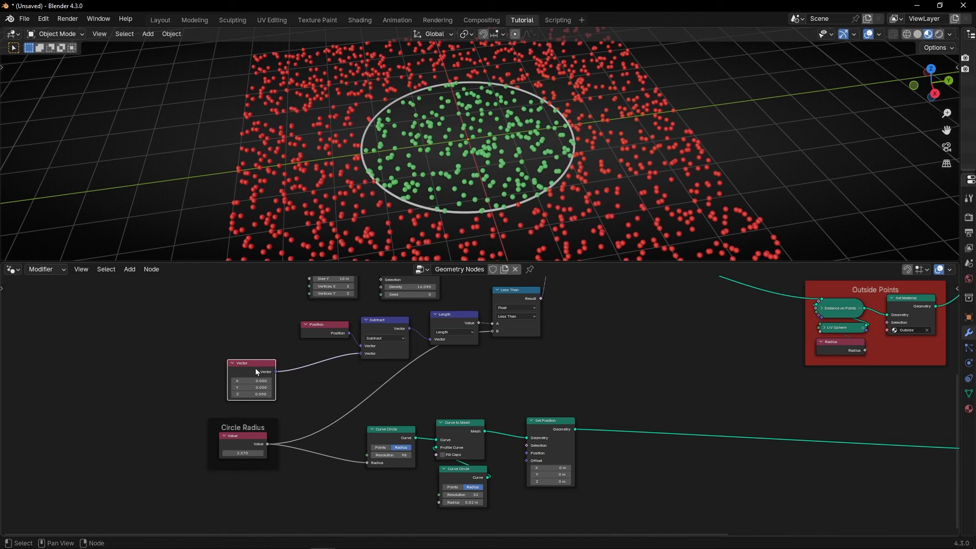
scroll(277, 384, "up", 1)
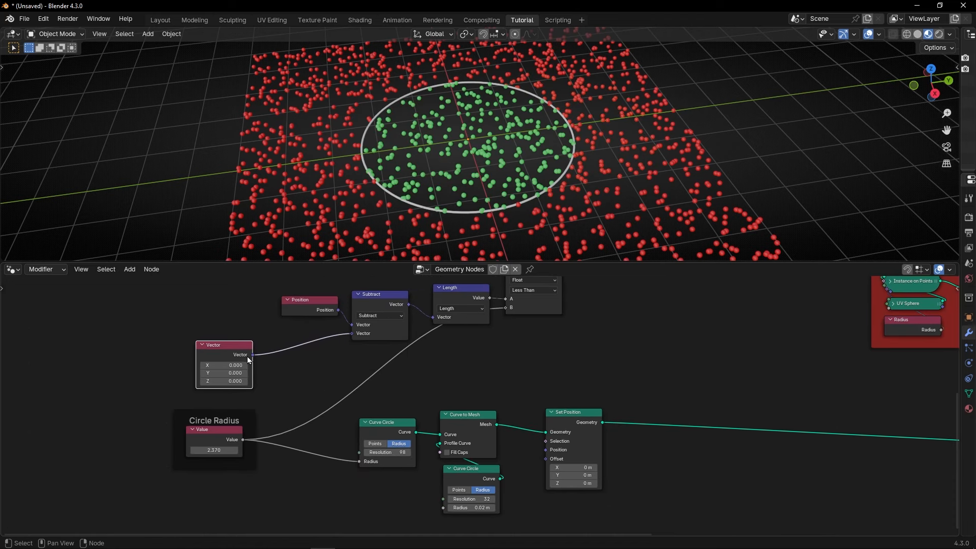
left_click_drag(253, 355, 545, 459)
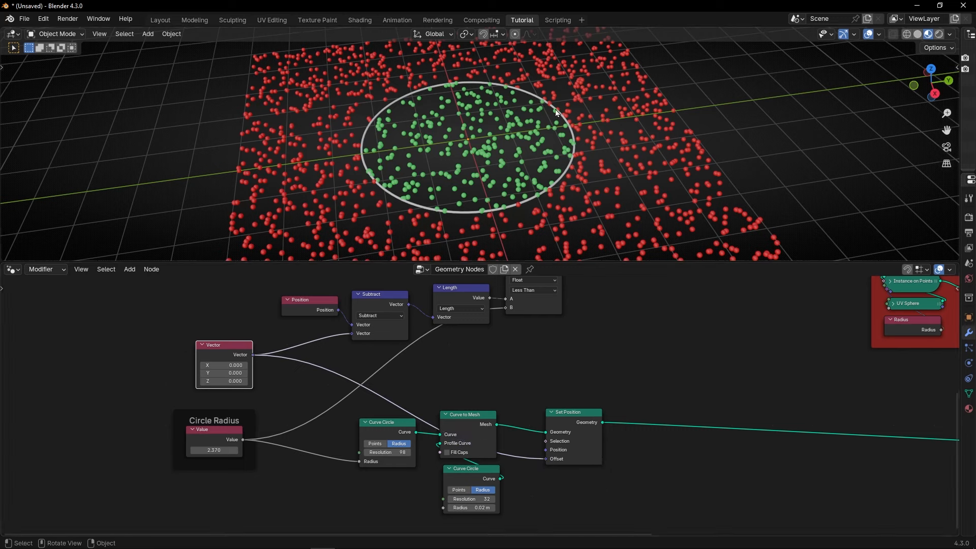
Set the Vector node's Y to 1.790 and wrap the node in a frame labelled "Circle Position"
mouse_move(224, 372)
left_mouse_down()
mouse_move(297, 373)
mouse_move(221, 373)
left_mouse_up()
key("ctrl+j")
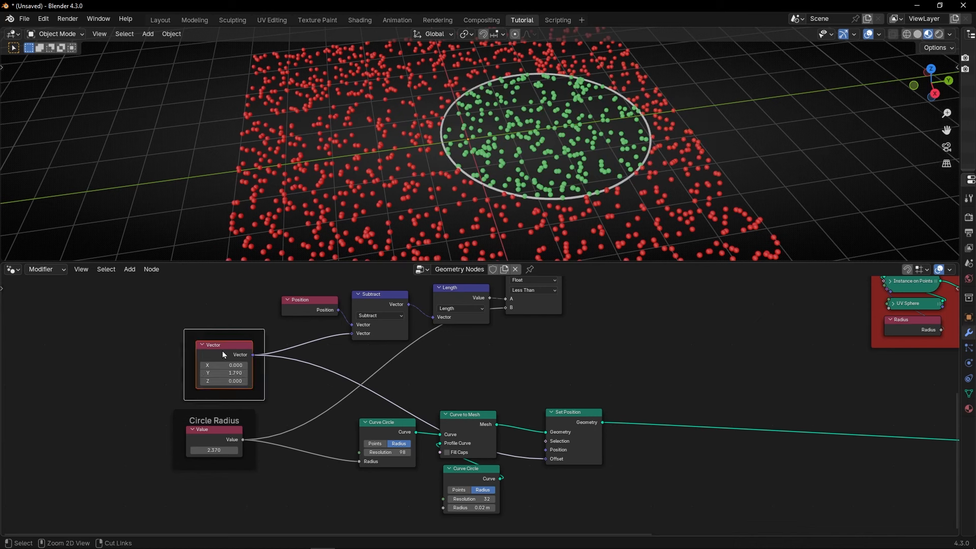
key("F2")
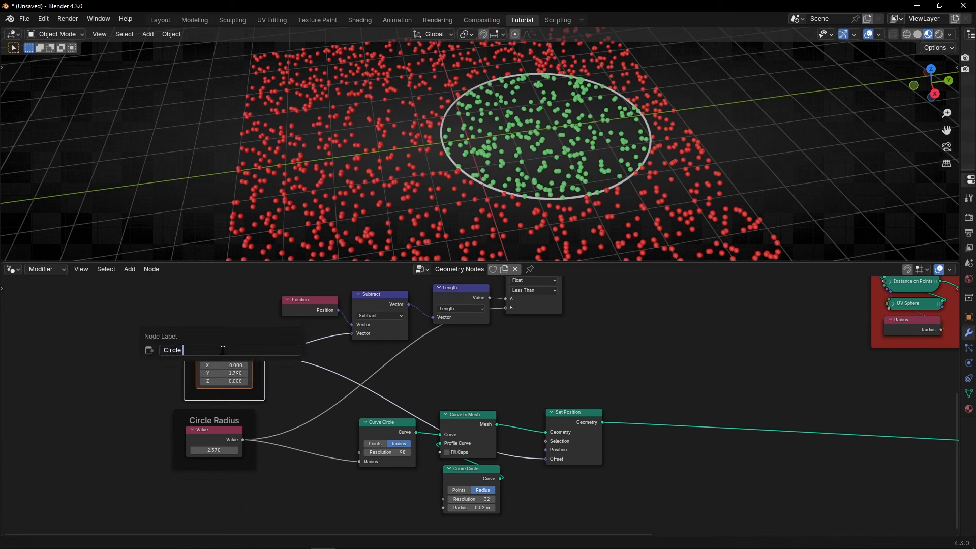
type("Circle Position")
key("Return")
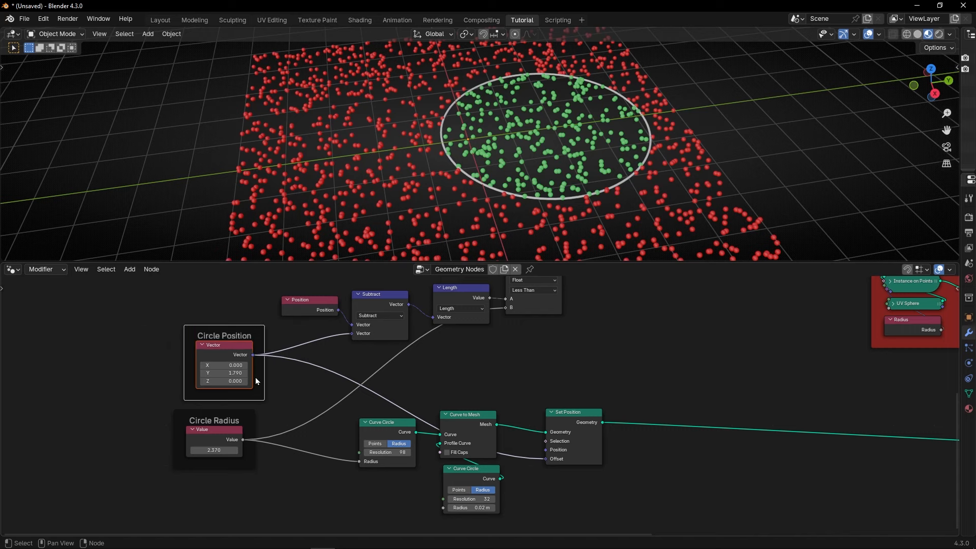
Set the Circle Position vector's Y to -0.420 and reduce the Circle Radius value slightly
scroll(288, 376, "up", 1)
middle_click_drag(292, 386, 328, 454)
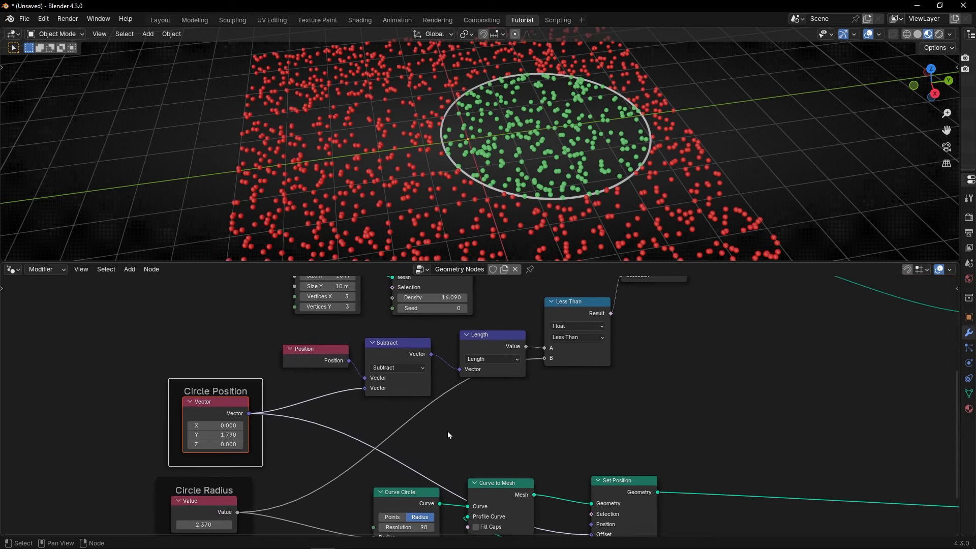
middle_click_drag(448, 431, 504, 369)
middle_click_drag(564, 429, 542, 421)
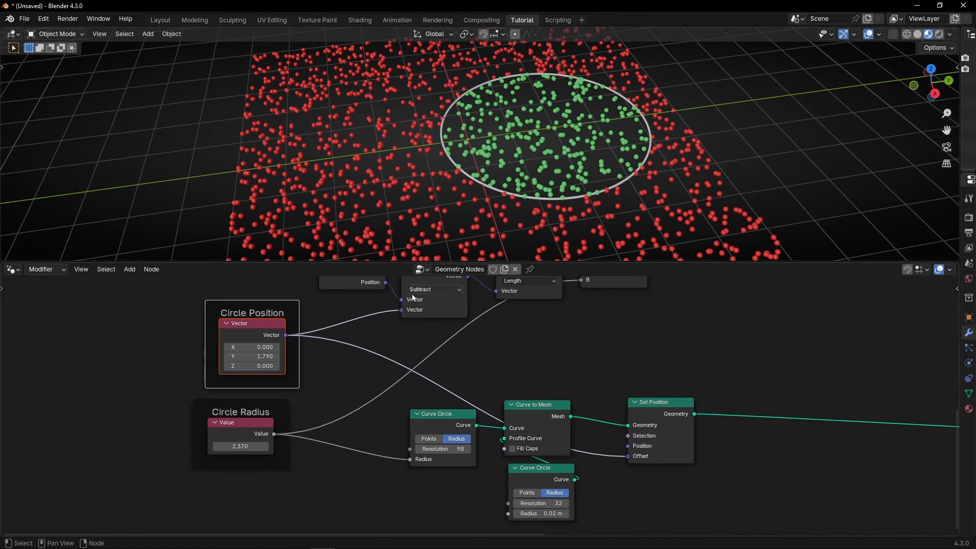
middle_click_drag(350, 376, 411, 377)
mouse_move(313, 356)
left_mouse_down()
mouse_move(366, 357)
mouse_move(312, 357)
left_mouse_up()
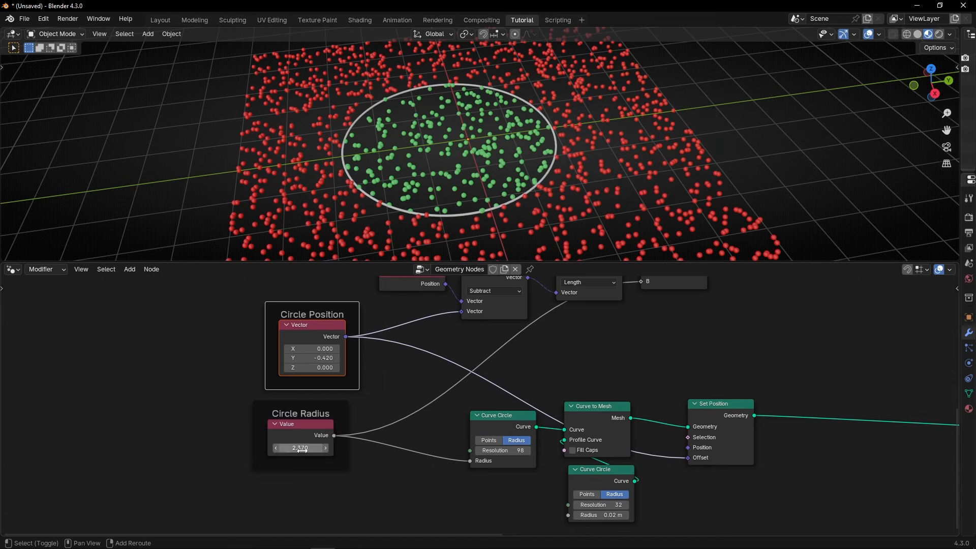
mouse_move(305, 448)
left_mouse_down()
mouse_move(265, 447)
mouse_move(345, 448)
mouse_move(285, 448)
mouse_move(312, 448)
mouse_move(302, 448)
left_mouse_up()
Move the Radius node in the Inside Points frame away from the UV Sphere to make room between them
scroll(584, 361, "down", 2)
middle_click_drag(525, 371, 321, 450)
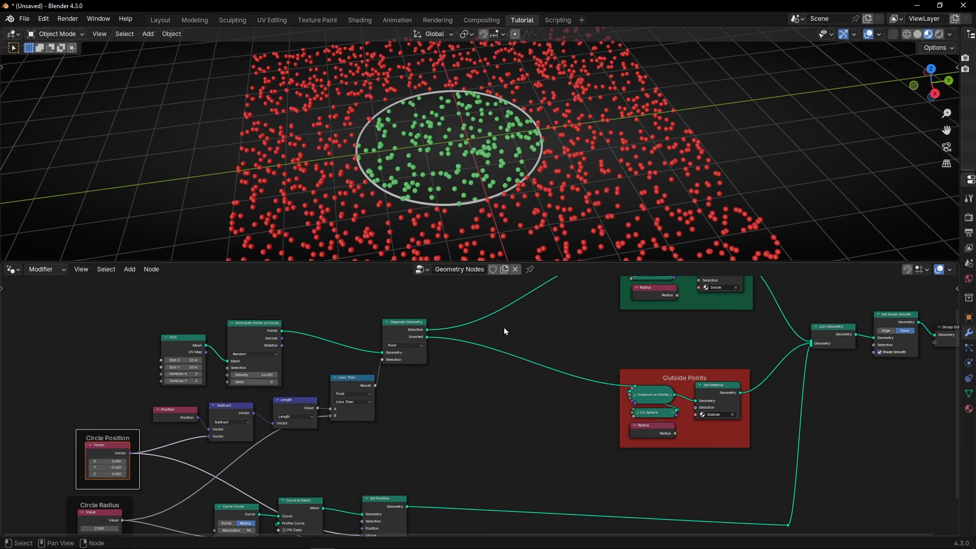
middle_click_drag(486, 205, 504, 118)
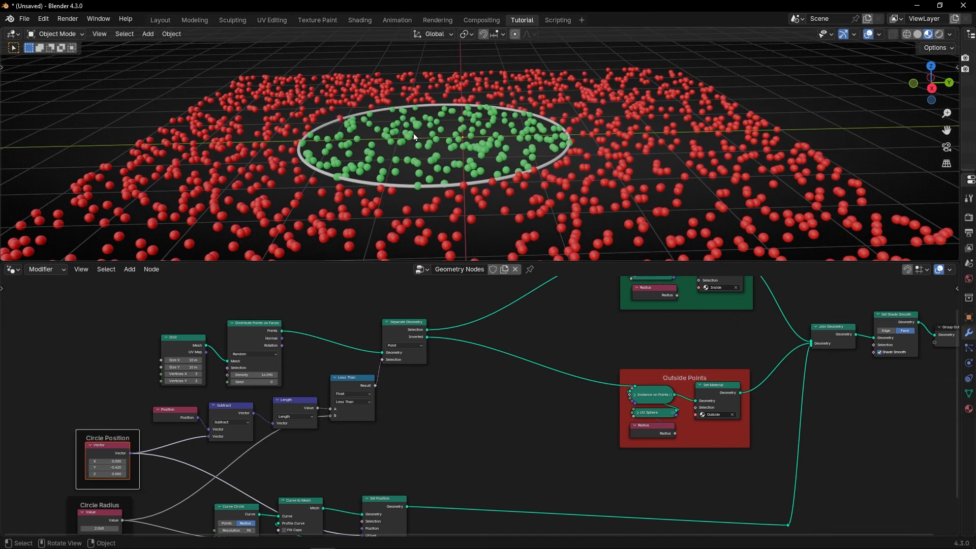
middle_click_drag(555, 326, 532, 403)
key("shift+a")
mouse_move(528, 397)
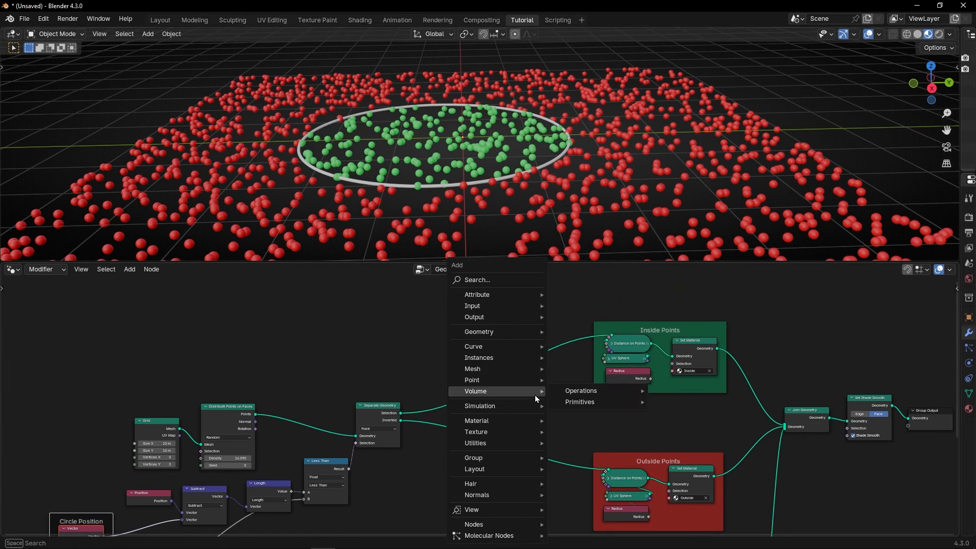
scroll(621, 356, "up", 3)
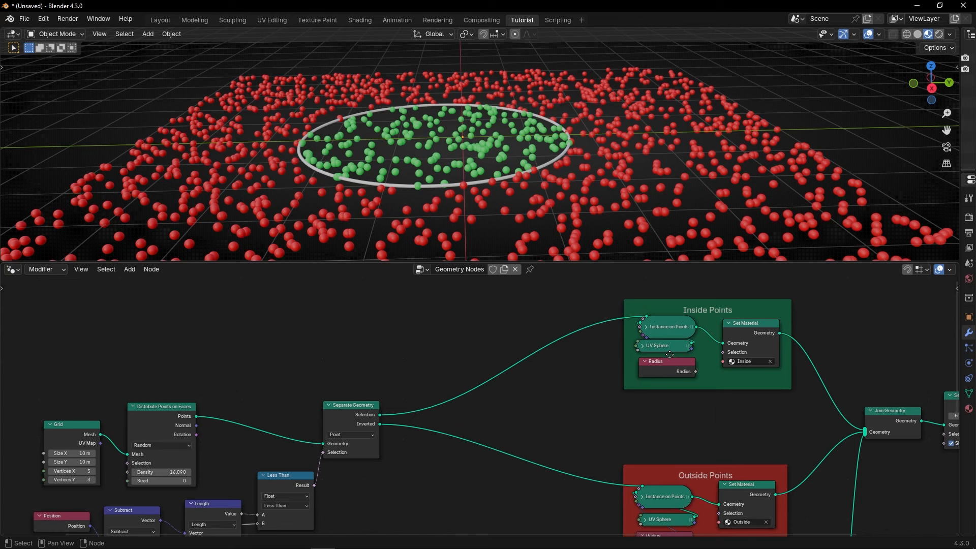
middle_click_drag(669, 355, 476, 394)
left_click_drag(475, 397, 385, 387)
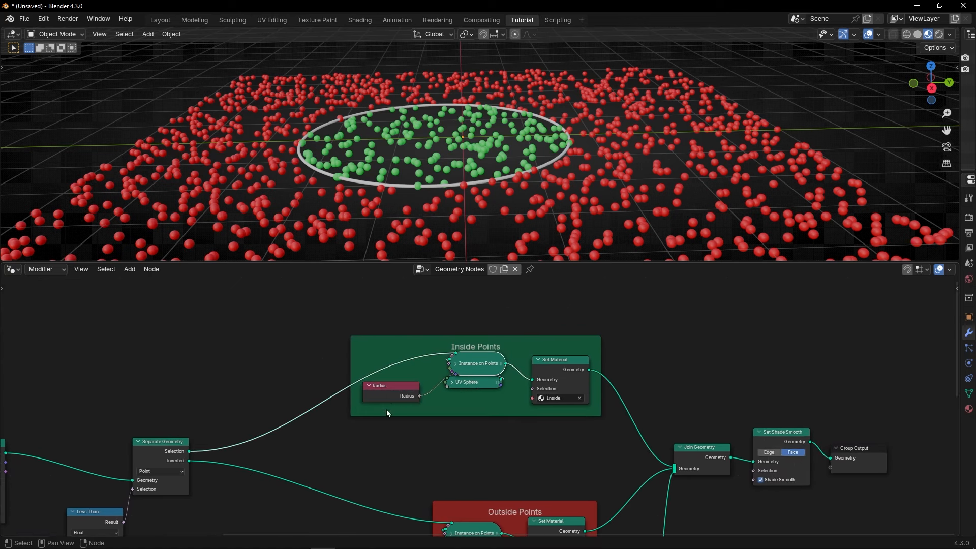
Insert a Math node set to Add between Radius and UV Sphere in Inside Points, and set its second value to 0.020
key("shift+a")
type("math")
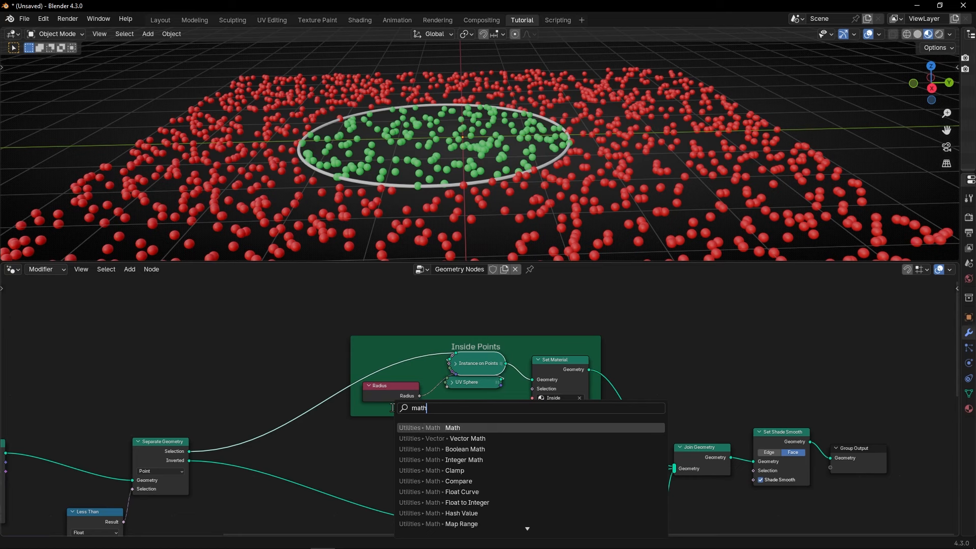
key("Return")
left_click(417, 396)
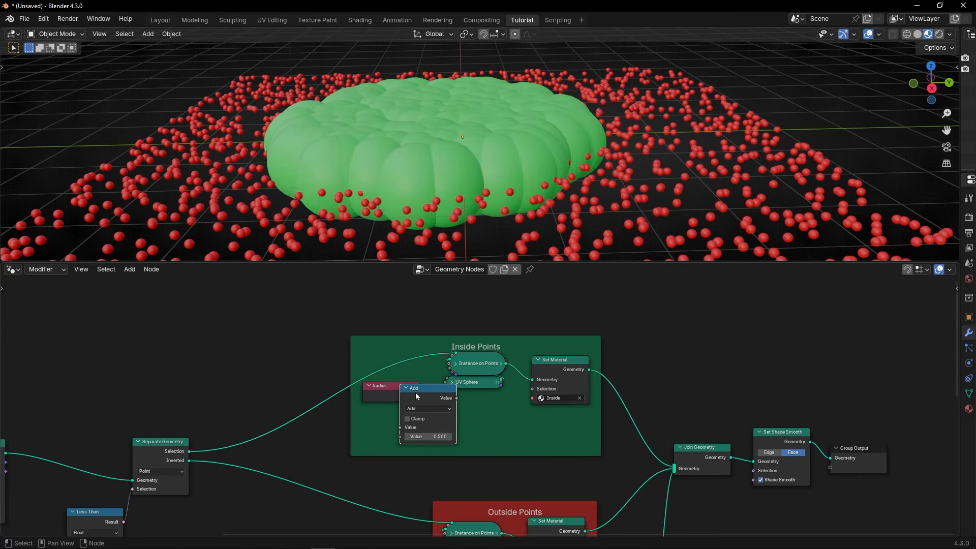
left_click_drag(382, 393, 335, 421)
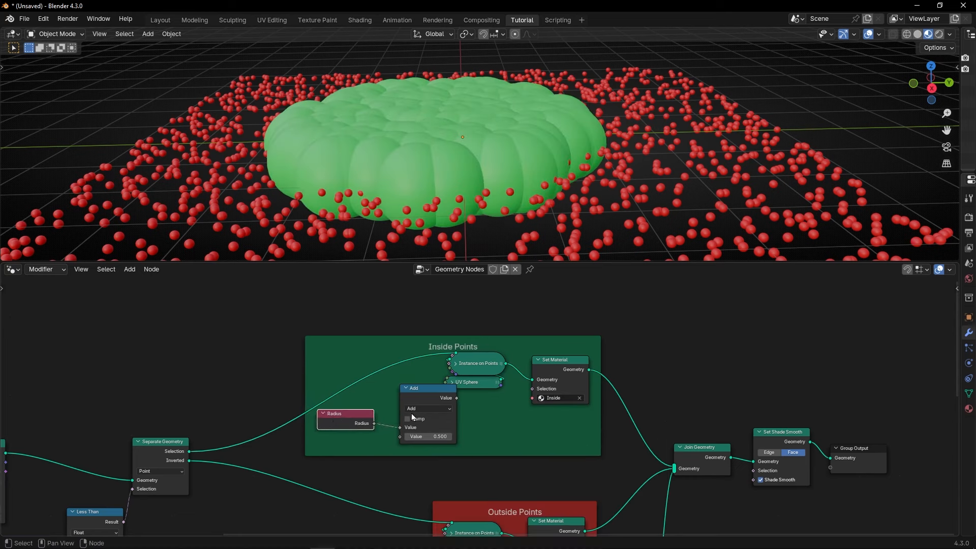
mouse_move(430, 398)
left_mouse_down()
mouse_move(407, 404)
mouse_move(415, 402)
left_mouse_up()
left_click_drag(417, 440, 356, 439)
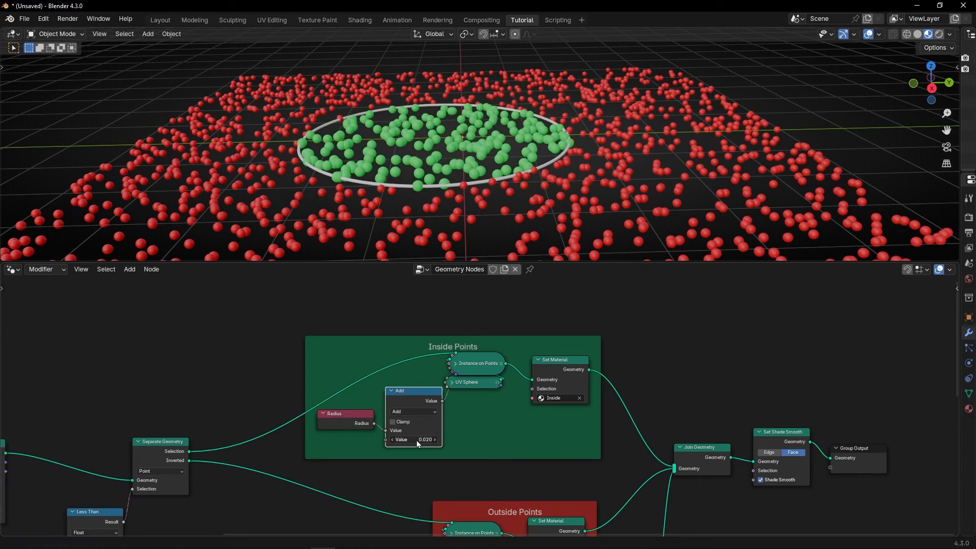
left_click(454, 366)
middle_click_drag(446, 416, 465, 372)
left_click_drag(434, 359, 424, 415)
left_click_drag(375, 377, 367, 420)
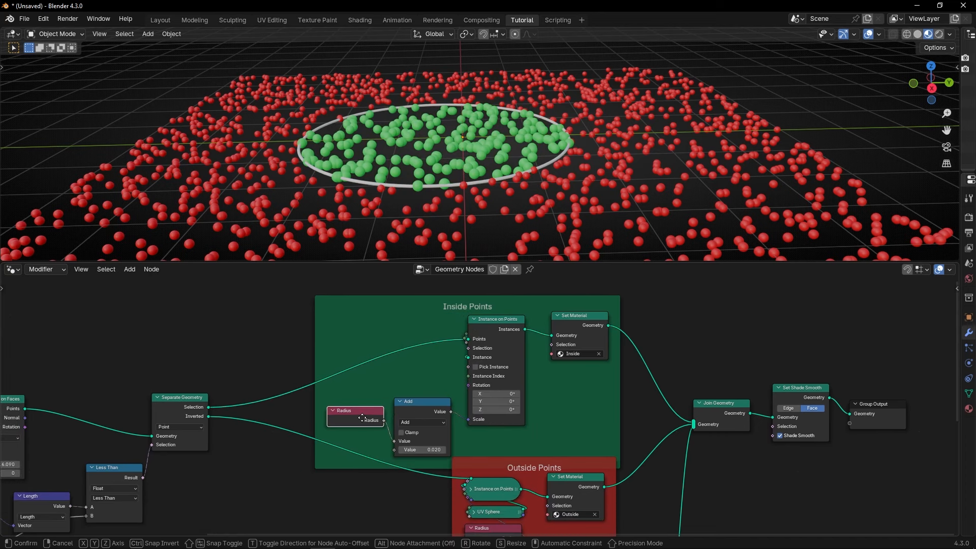
key("ctrl+z")
key("ctrl+z")
key("ctrl+z")
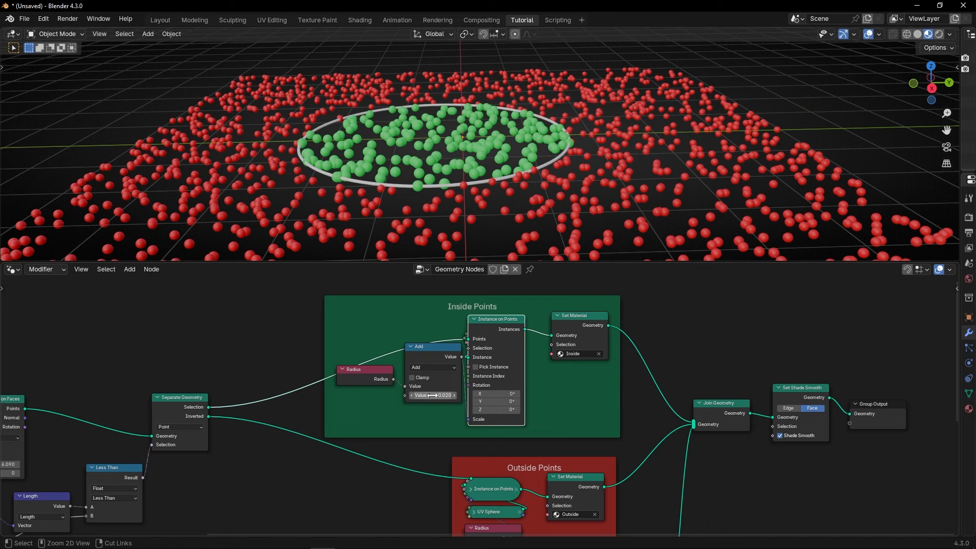
key("ctrl+z")
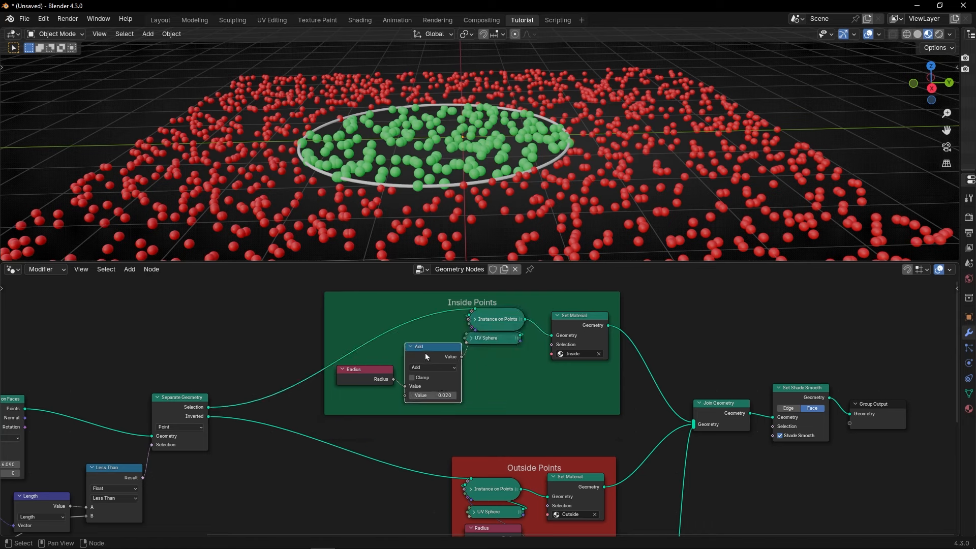
Set the second value of the Add node in the Inside Points frame to 0.040
mouse_move(426, 396)
left_mouse_down()
mouse_move(453, 395)
mouse_move(427, 396)
left_mouse_up()
middle_click_drag(482, 241, 499, 169)
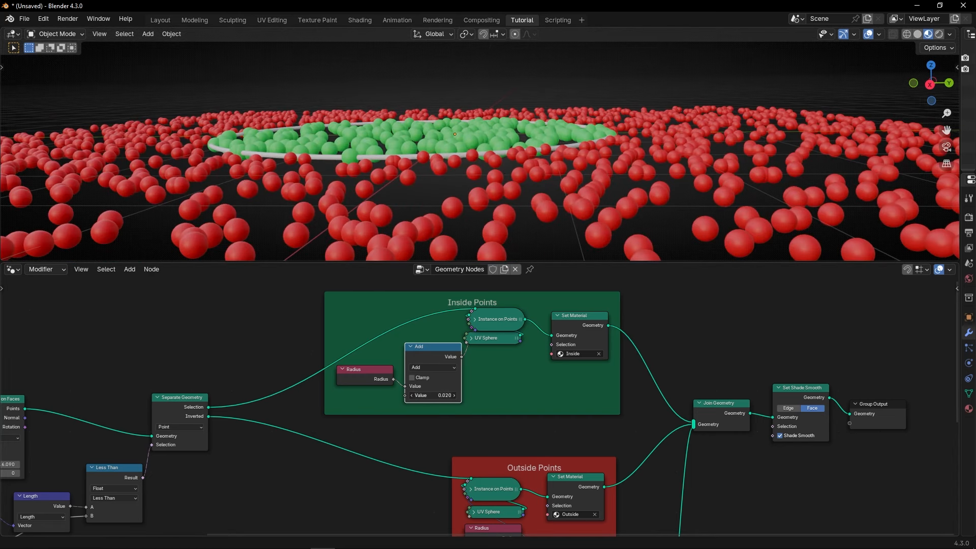
left_click_drag(433, 395, 444, 396)
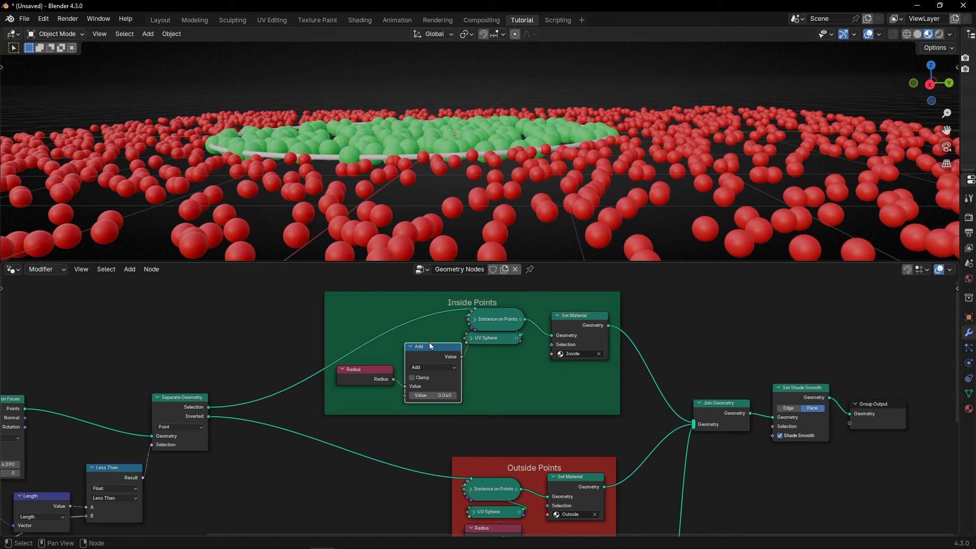
Tuck the Add node under the UV Sphere node and move the Radius node close beside it
scroll(482, 336, "down", 2)
left_click_drag(447, 361, 494, 363)
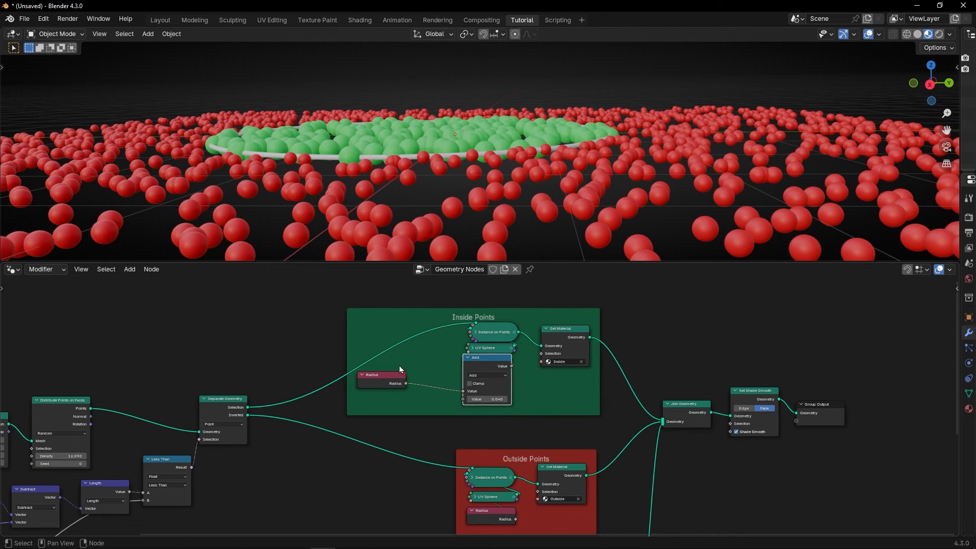
left_click_drag(386, 381, 435, 381)
Draw a freehand closed annotation loop in the 3D view that overlaps one side of the circle of green spheres
scroll(435, 381, "down", 3)
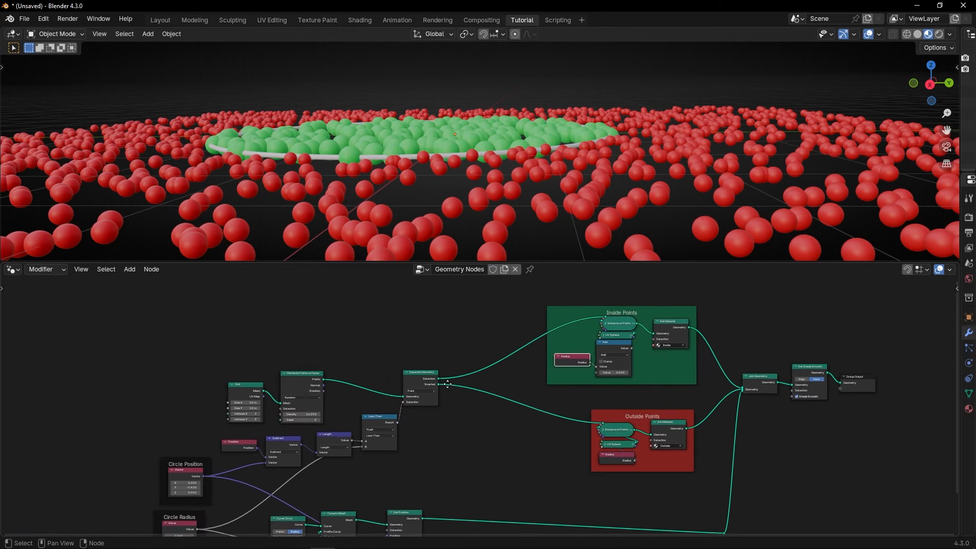
middle_click_drag(462, 168, 483, 210)
scroll(483, 210, "down", 2)
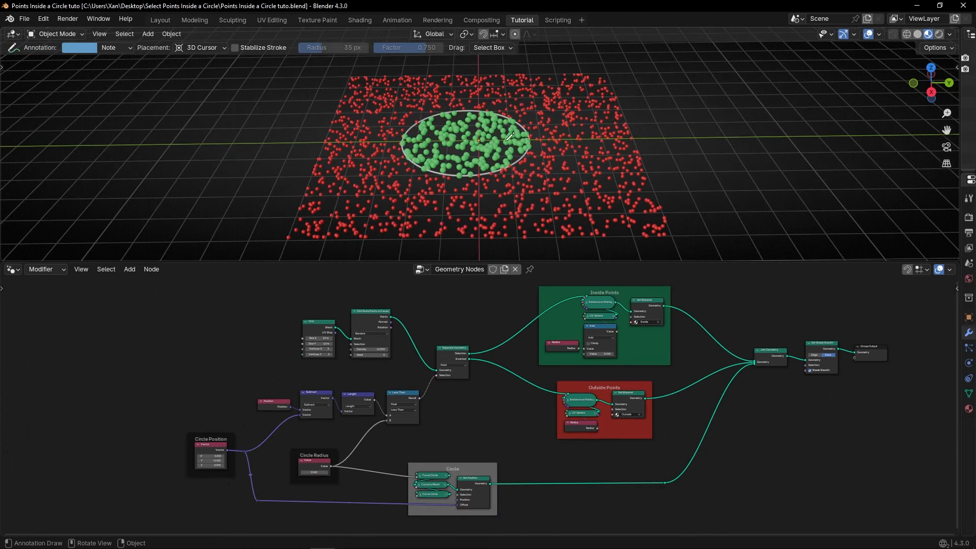
mouse_move(577, 108)
left_mouse_down()
mouse_move(547, 108)
mouse_move(480, 140)
mouse_move(520, 193)
mouse_move(585, 183)
mouse_move(592, 134)
mouse_move(574, 113)
left_mouse_up()
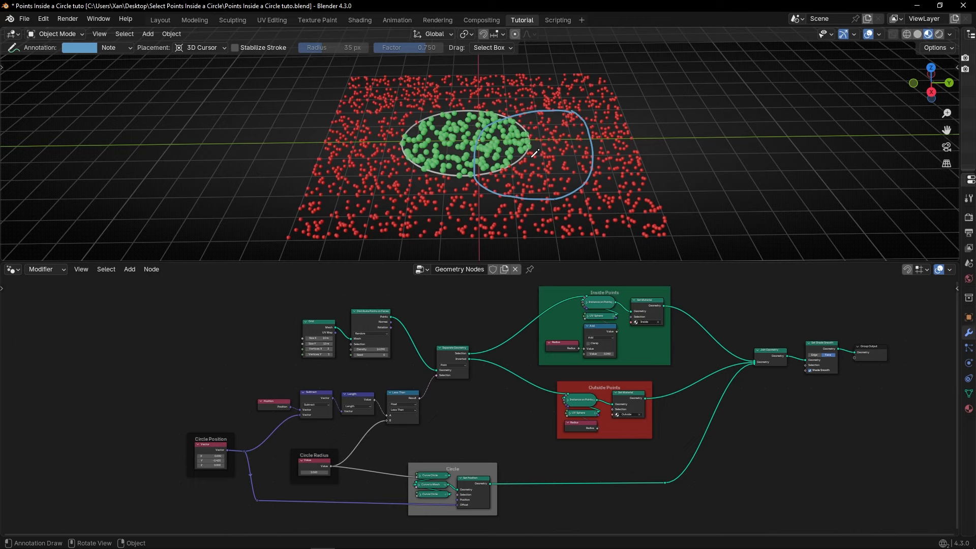
Draw several annotation loops around the overlap area on the green circle and erase all annotations from the 3D view
mouse_move(524, 113)
left_mouse_down()
mouse_move(500, 112)
mouse_move(461, 161)
mouse_move(534, 164)
mouse_move(534, 112)
mouse_move(465, 147)
mouse_move(526, 170)
mouse_move(496, 115)
mouse_move(548, 153)
mouse_move(511, 118)
left_mouse_up()
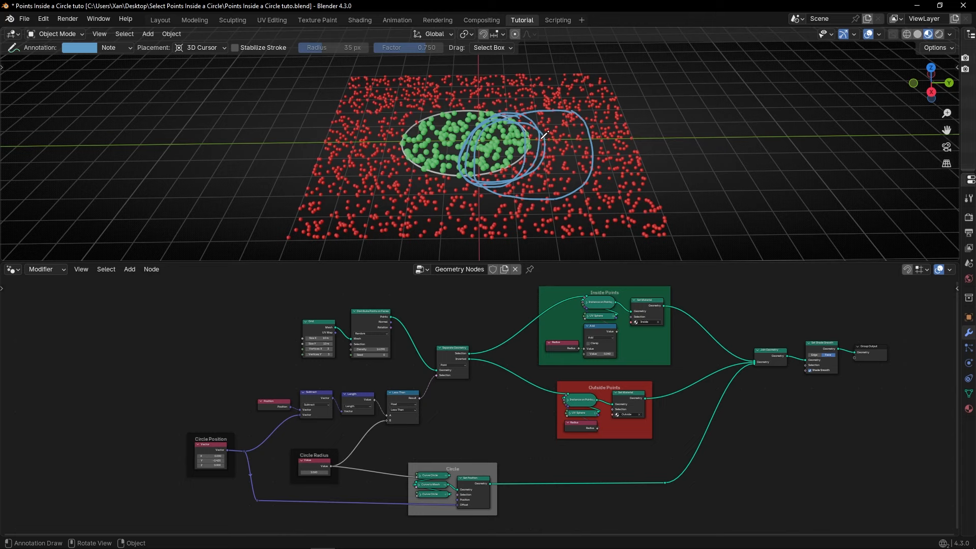
mouse_move(544, 133)
left_mouse_down("ctrl")
mouse_move(549, 180)
mouse_move(577, 146)
left_mouse_up("ctrl")
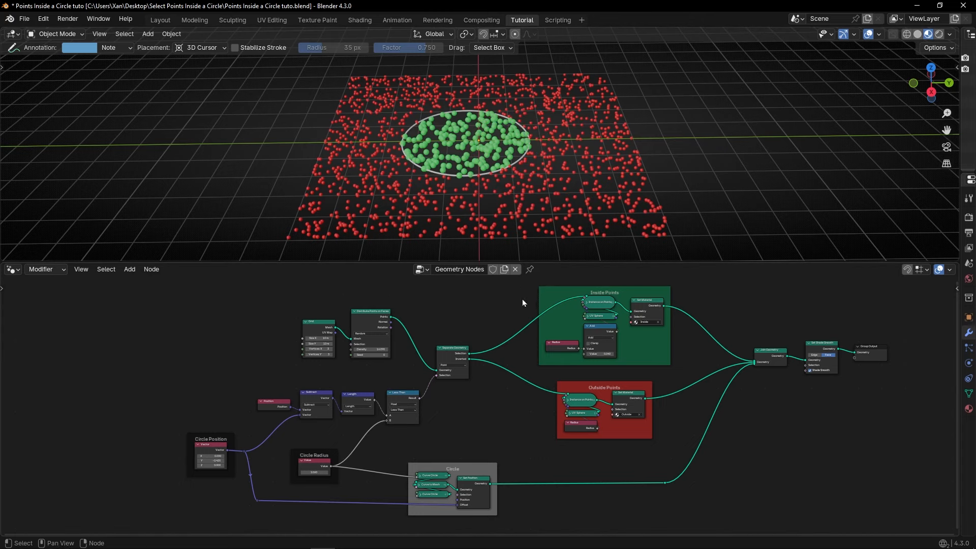
Group the Position, Subtract, Length and Less Than nodes with the Circle Position, Circle Radius and Circle frames into one node group
scroll(432, 449, "up", 3)
key("ctrl+space")
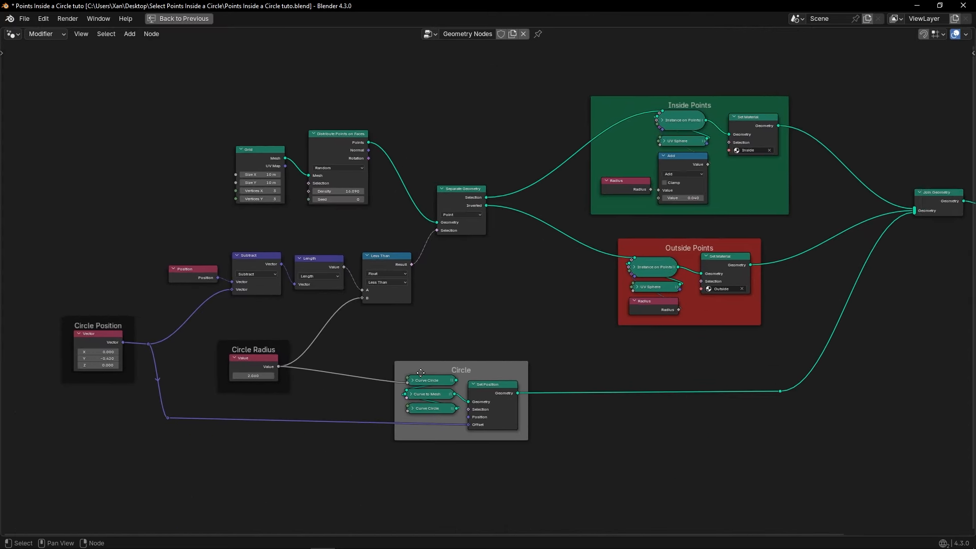
scroll(548, 328, "up", 2)
left_click_drag(238, 174, 533, 270)
left_click_drag(292, 311, 693, 465)
left_click_drag(88, 215, 686, 462)
key("ctrl+g")
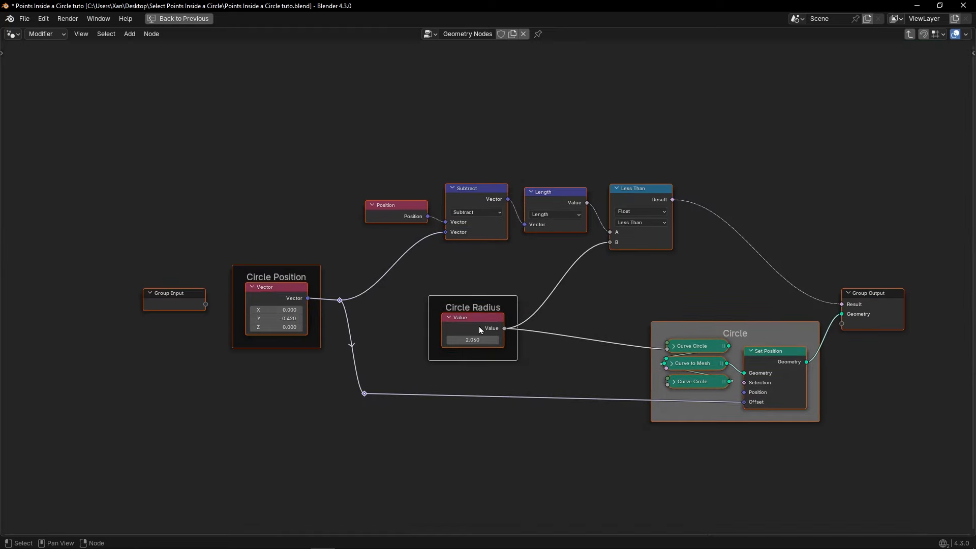
Inspect the contents of the new node group, return to the main node tree and nudge the group node slightly
key("Tab")
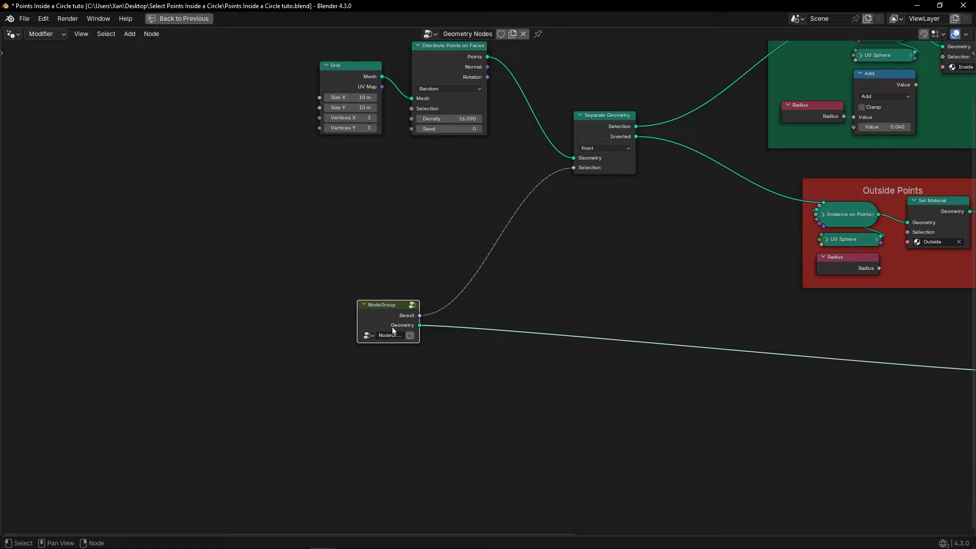
key("Tab")
key("Tab")
key("Tab")
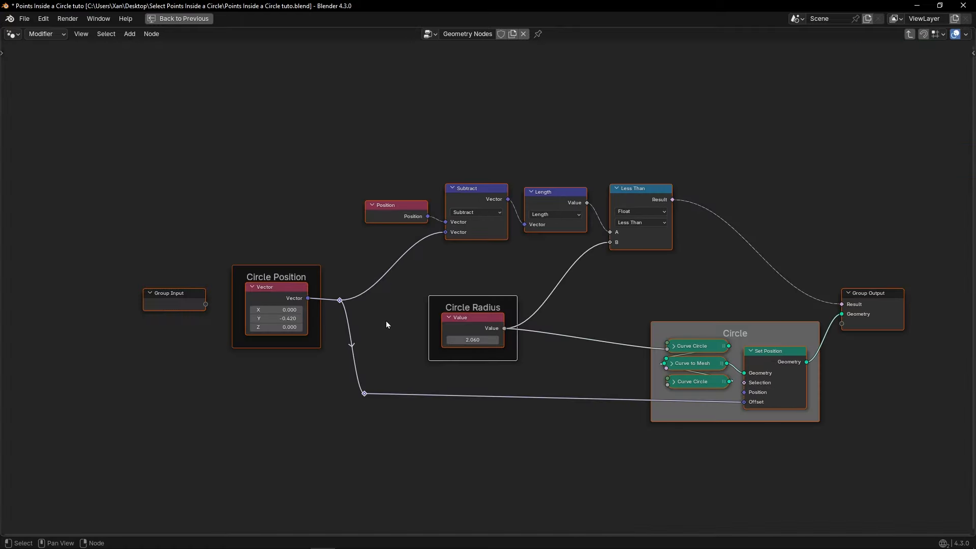
left_click(402, 318)
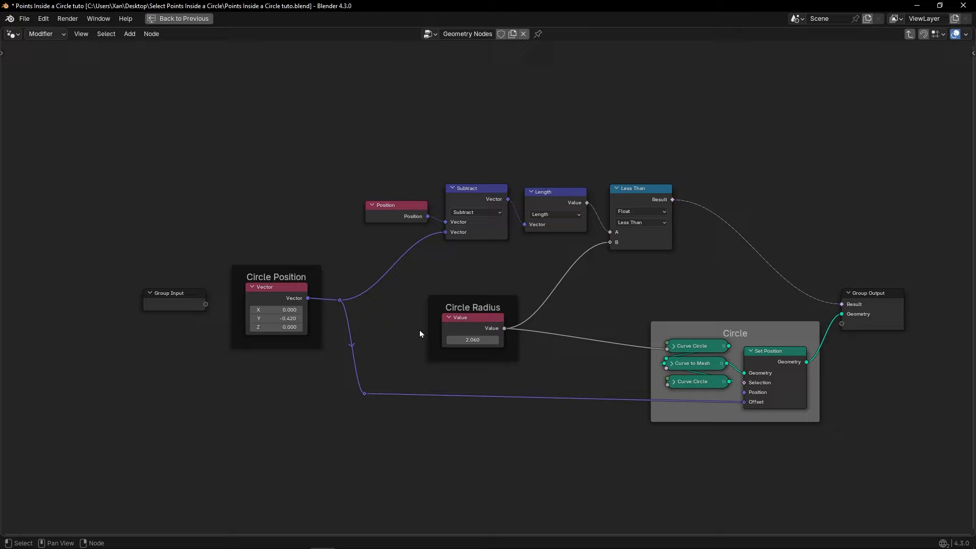
key("Tab")
left_click_drag(373, 313, 382, 322)
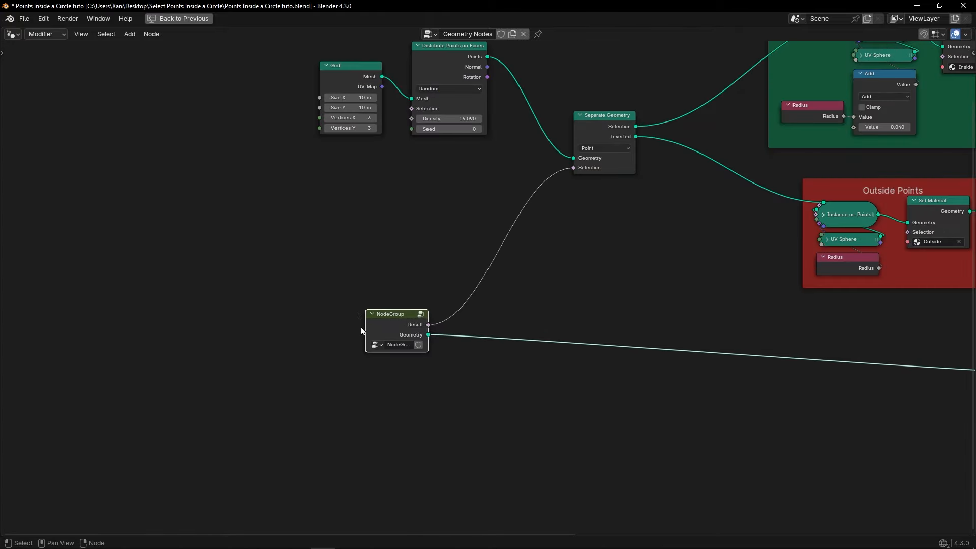
Inside the group, delete the Circle Position frame with its Vector node and feed its reroute from a new Group Input socket
key("Tab")
scroll(396, 322, "up", 2)
middle_click_drag(368, 303, 501, 331)
left_click_drag(340, 262, 396, 411)
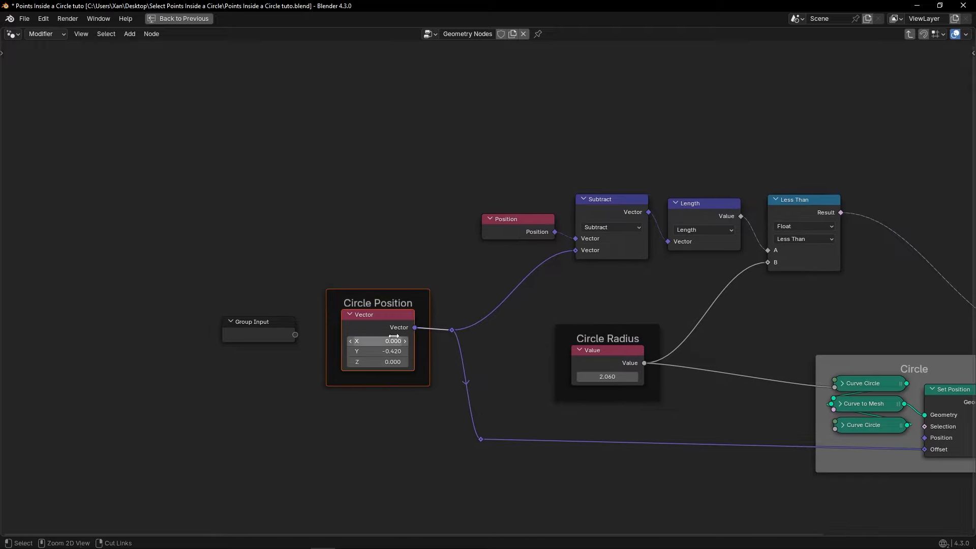
key("Delete")
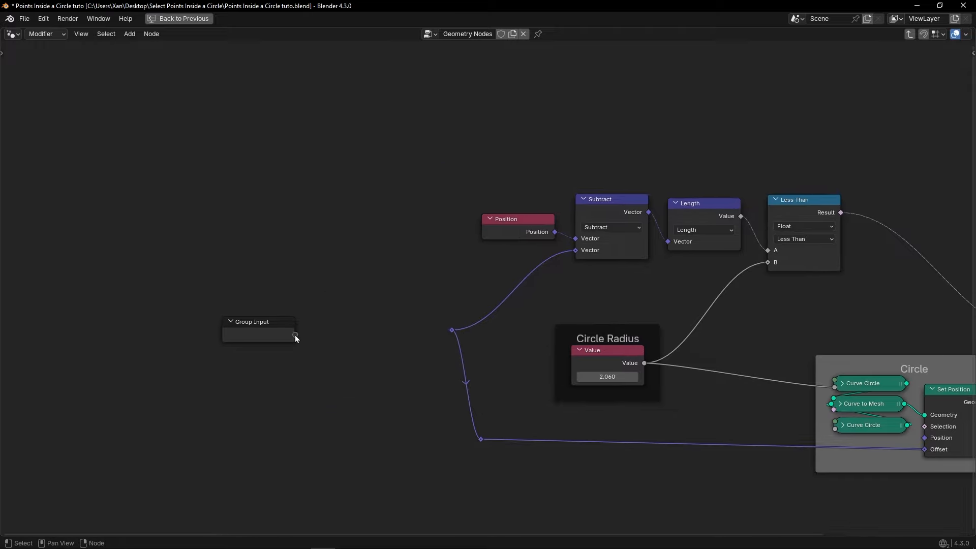
left_click_drag(295, 336, 452, 330)
Add a reroute on the Circle Radius links, delete the Circle Radius value, and feed the reroute from a second Group Input socket
middle_click_drag(526, 370, 411, 343)
right_click_drag(560, 289, 561, 351, "shift")
left_click_drag(413, 288, 544, 378)
key("x")
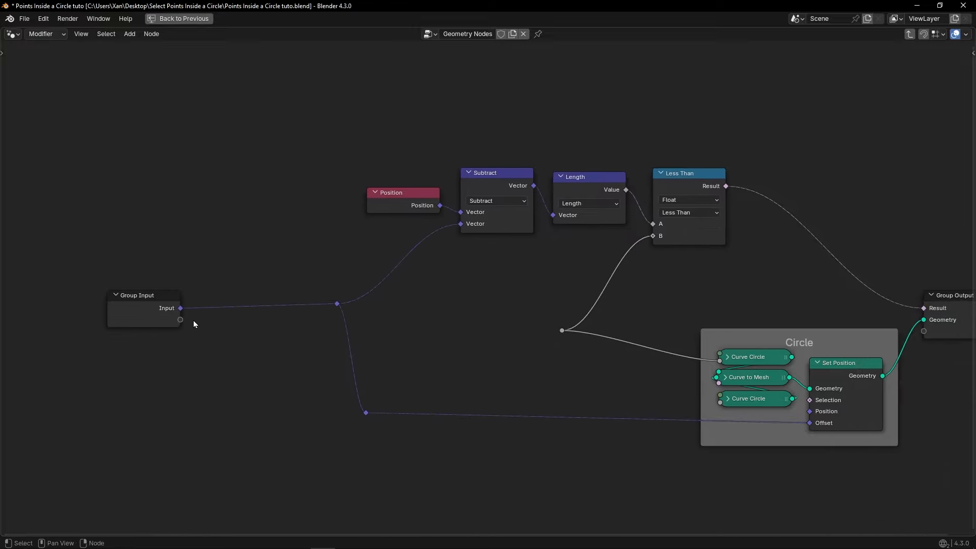
left_click_drag(181, 320, 560, 331)
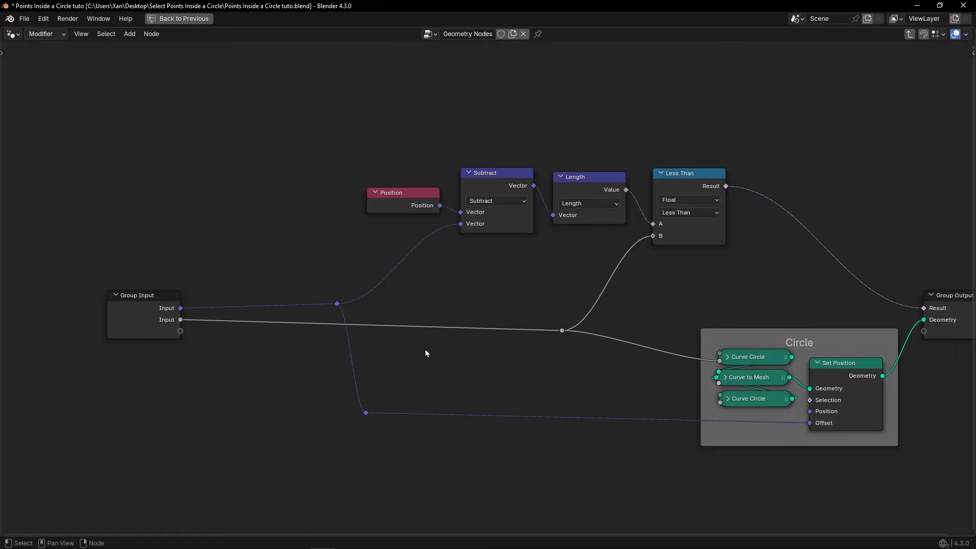
Leave the group, restore the split view, and set the group node's radius input to 2.75 m and its Y position to -0.950
key("Tab")
key("ctrl+space")
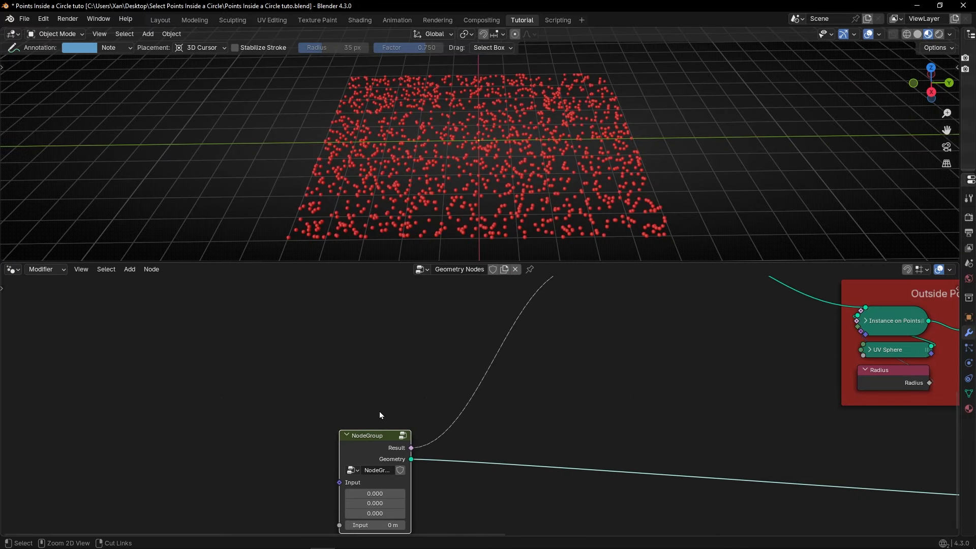
middle_click_drag(462, 389, 453, 305)
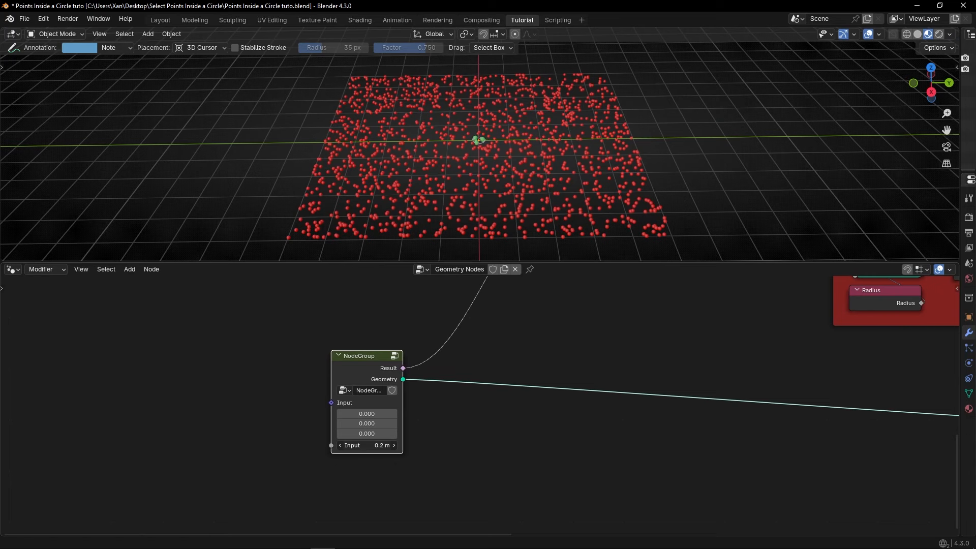
left_click_drag(376, 445, 356, 424)
scroll(483, 402, "down", 2)
middle_click_drag(515, 354, 404, 359)
scroll(306, 426, "up", 3)
scroll(305, 424, "up", 2)
middle_click_drag(276, 427, 413, 389)
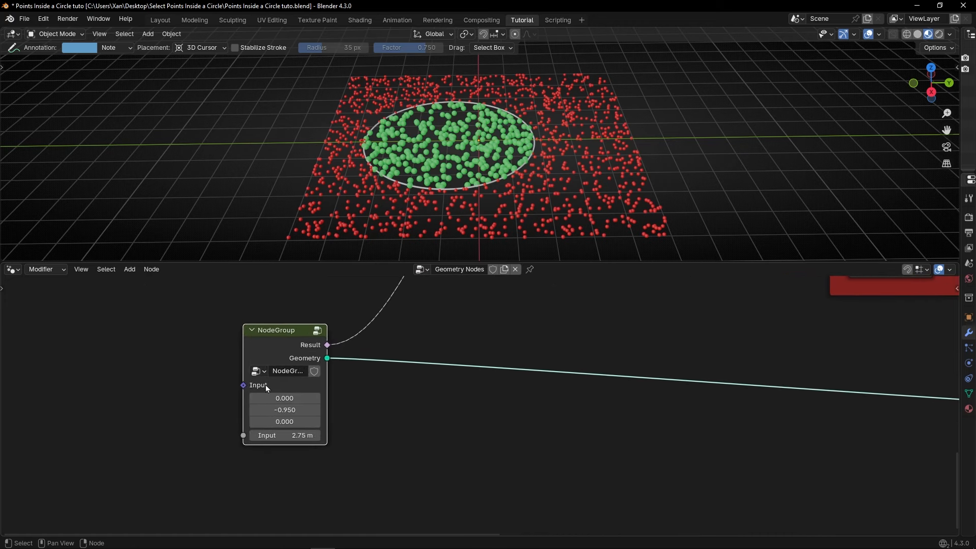
Rename the group's vector input socket to Positon
key("Tab")
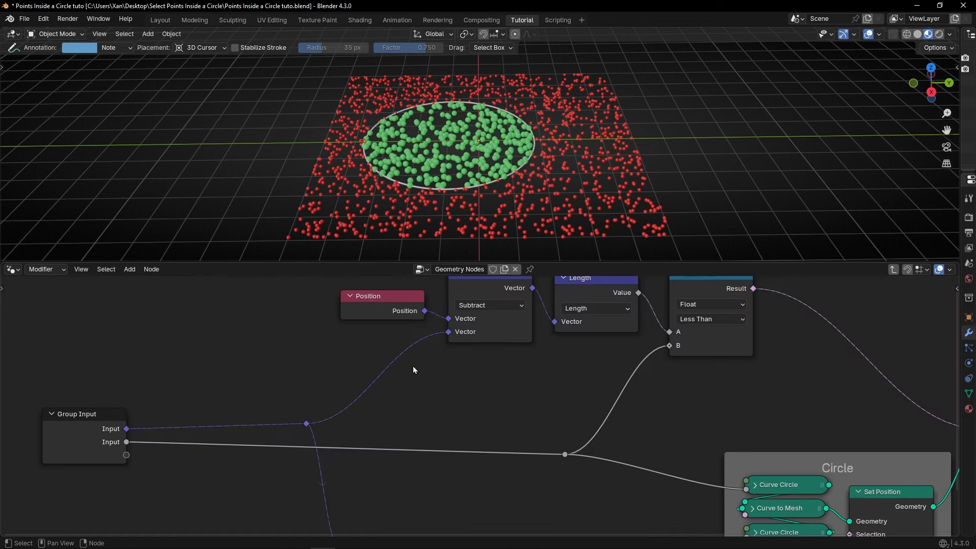
key("n")
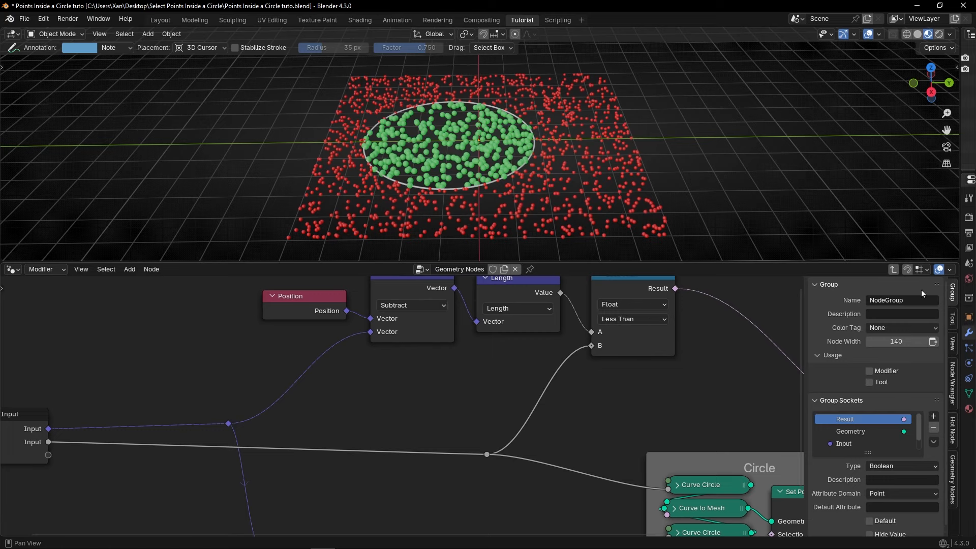
scroll(830, 428, "down", 1)
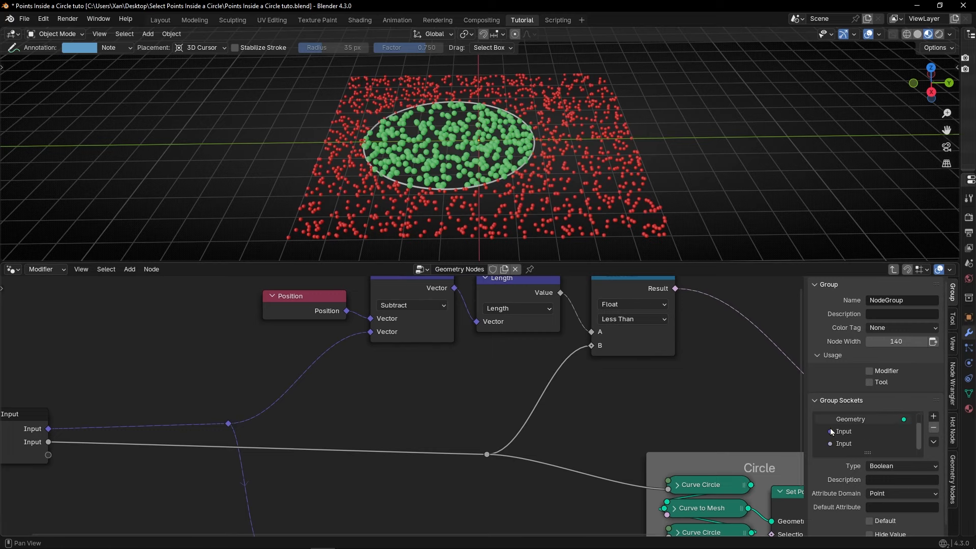
left_click(844, 431)
middle_click_drag(290, 427, 801, 416)
double_click(845, 431)
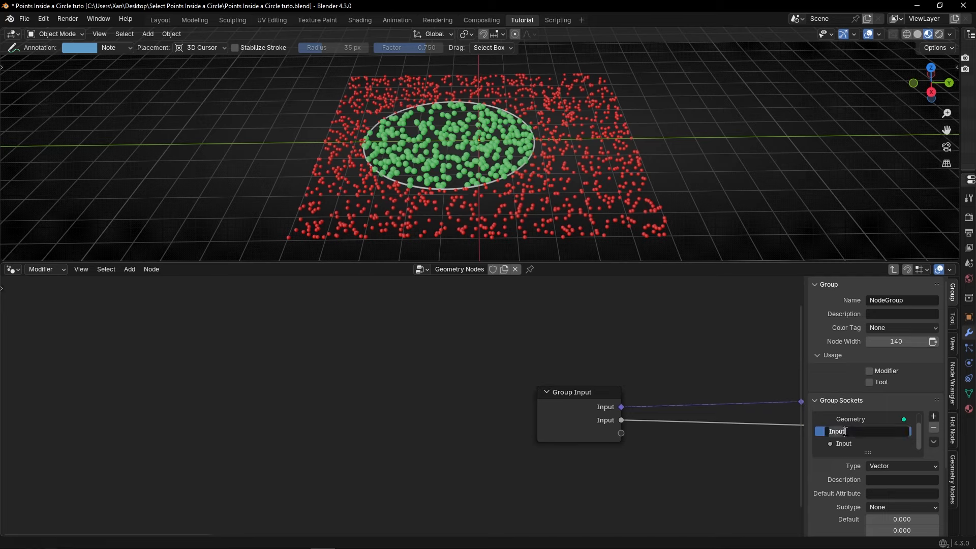
type("Positon")
key("Return")
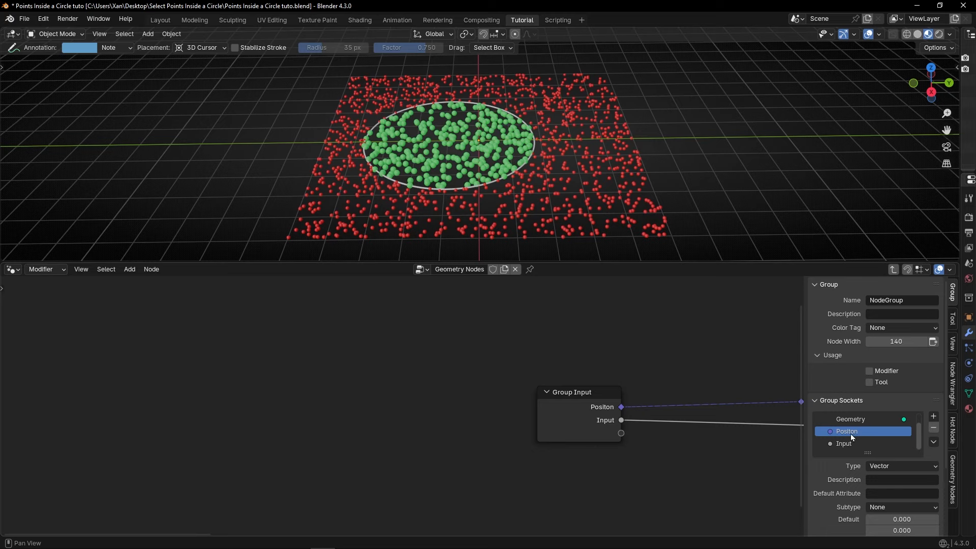
Rename the group's float input socket to Radius
double_click(845, 443)
type("Radi")
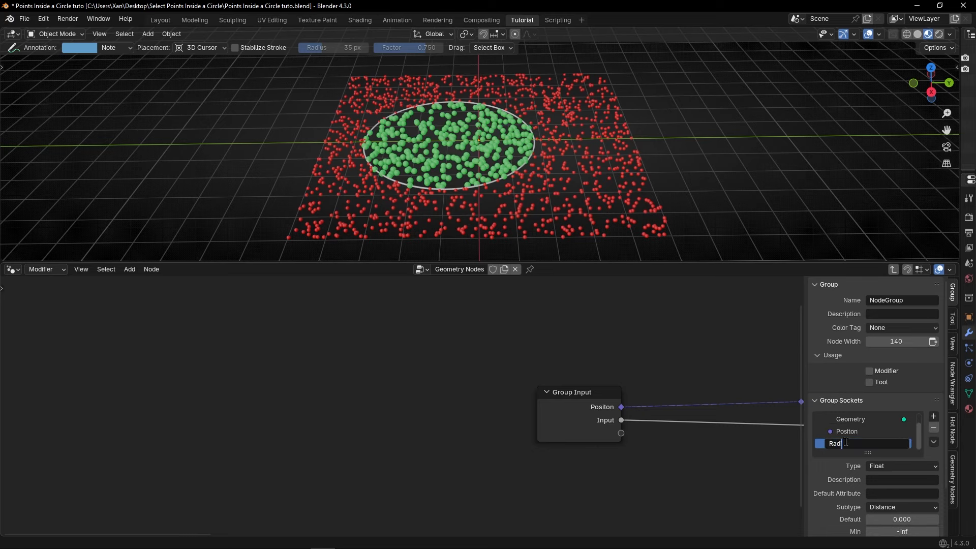
type("us")
key("Return")
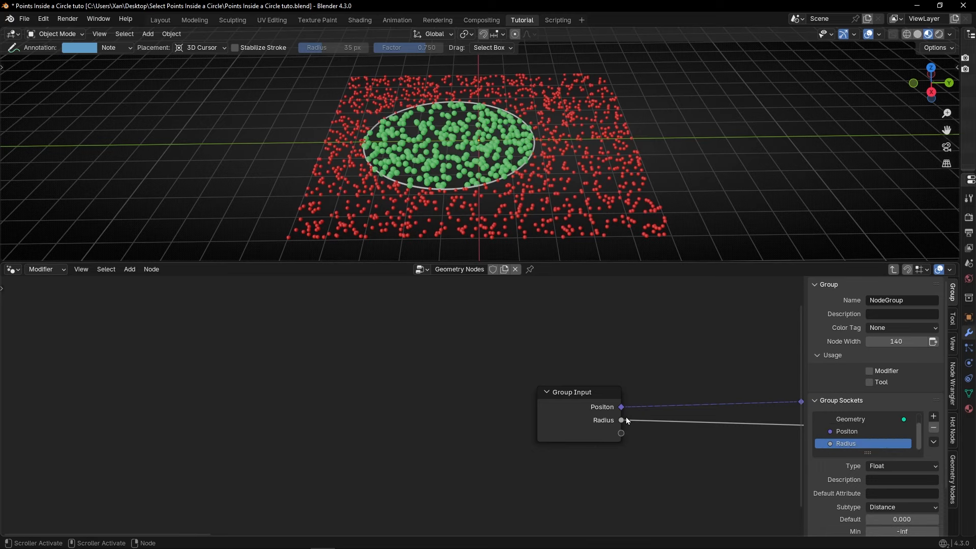
Back in the main node tree, set the group node's X position to 0.090 and radius to 2.34 m, and label it Circle 1
key("n")
scroll(641, 426, "down", 1)
middle_click_drag(653, 415, 317, 400)
key("Tab")
scroll(342, 407, "up", 1)
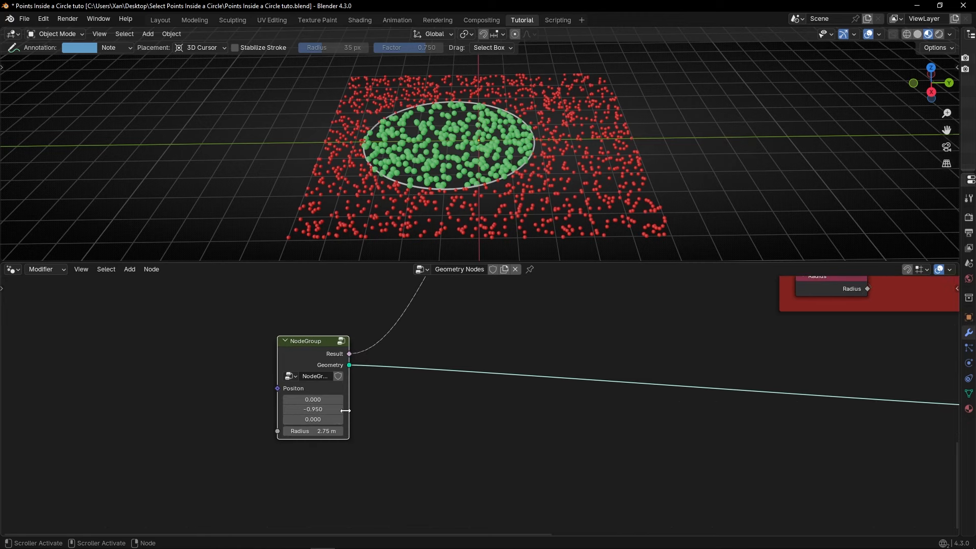
left_click_drag(313, 400, 316, 430)
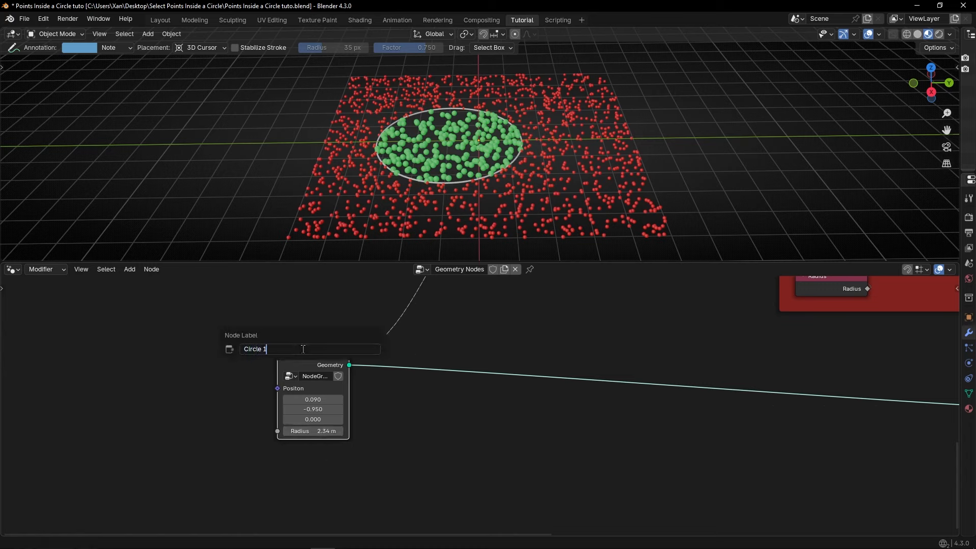
key("Return")
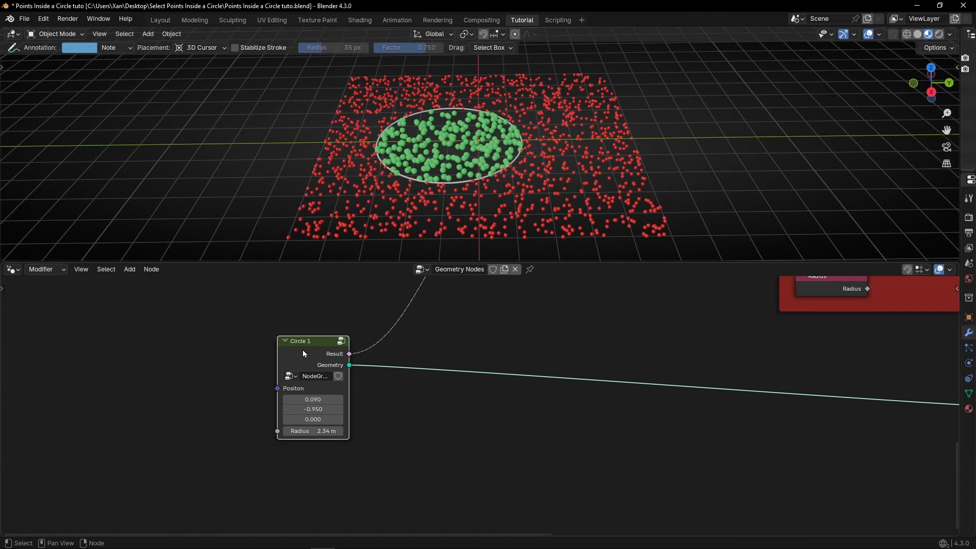
Duplicate the Circle 1 group node and place the copy just below the original
key("shift+d")
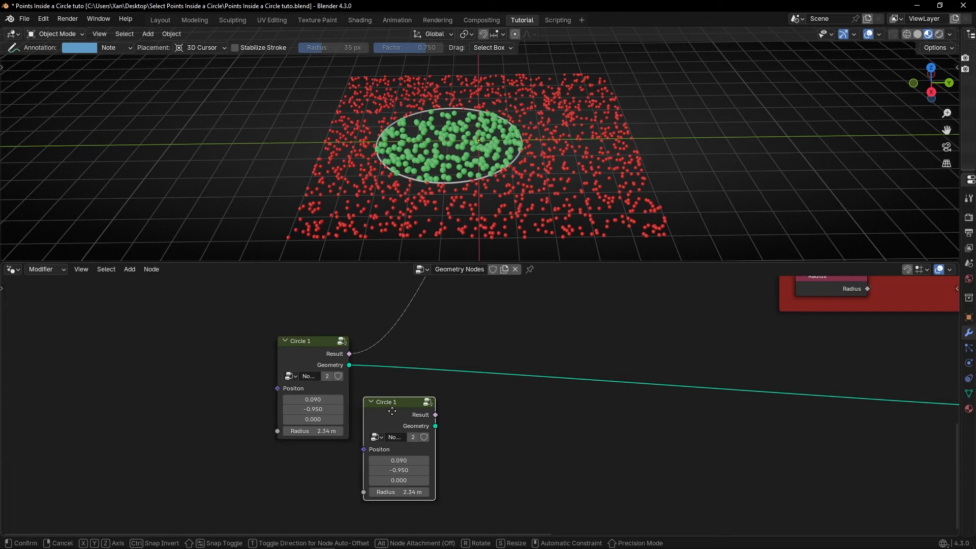
left_click(506, 410)
scroll(505, 407, "down", 3)
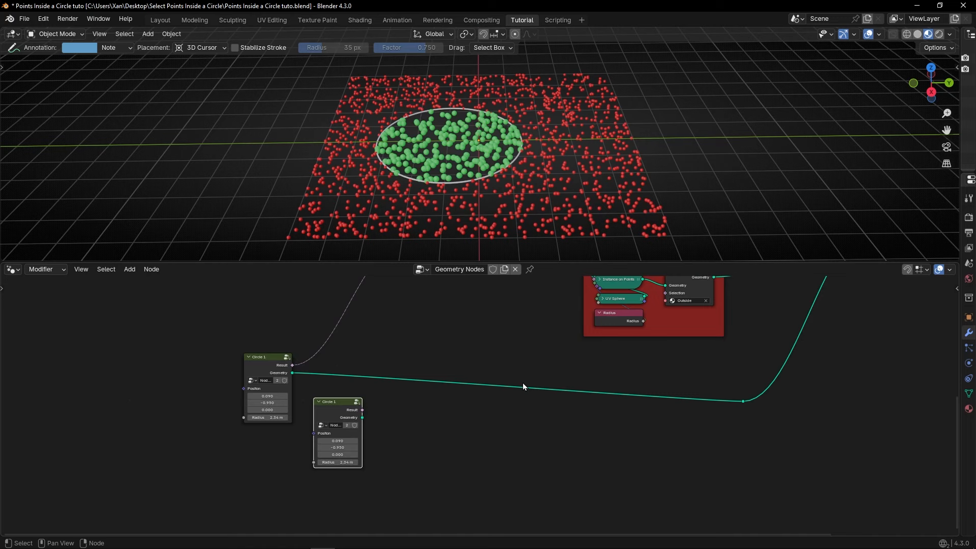
Insert a Join Geometry node on the Circle 1 geometry link and connect the duplicate's Geometry output to it
key("shift+a")
type("join")
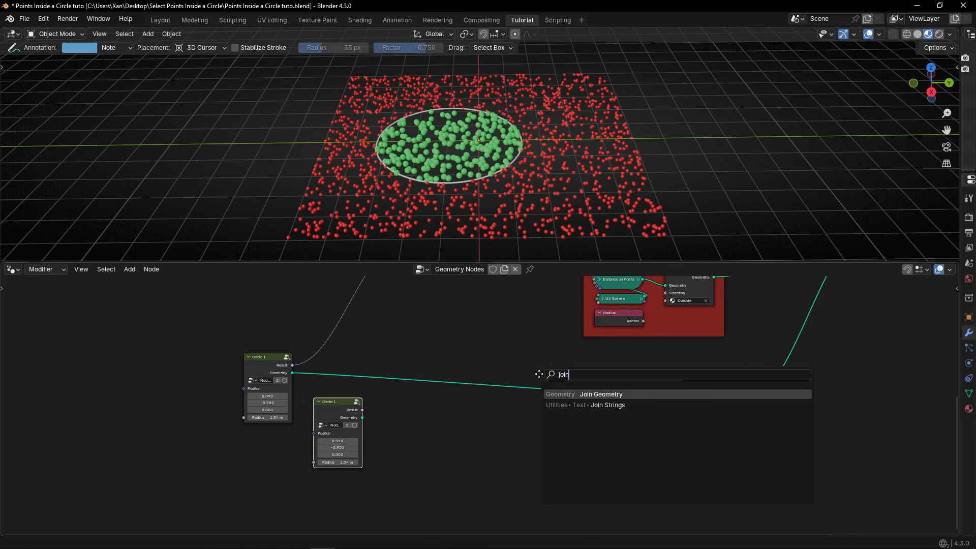
key("Return")
left_click(539, 374)
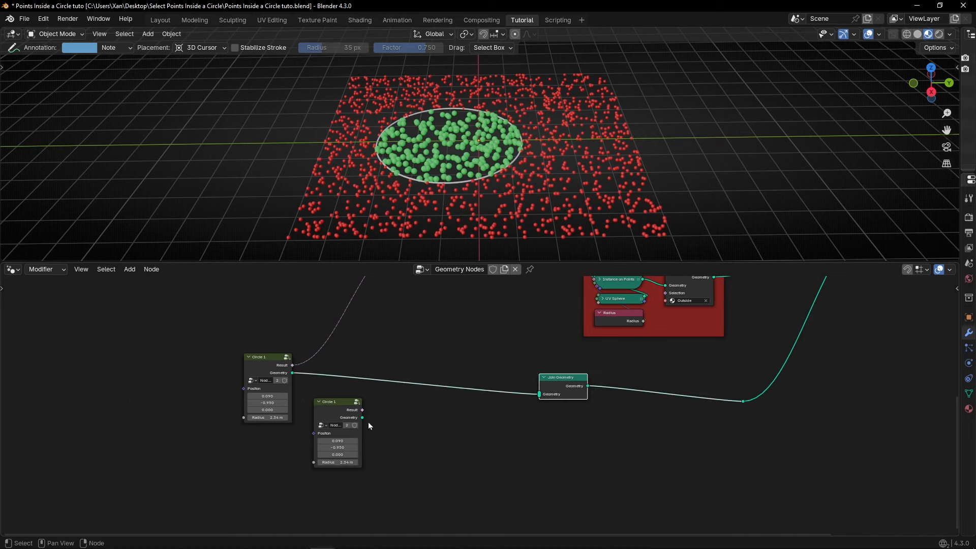
left_click_drag(362, 417, 539, 395)
Set the duplicated circle's Y position to 1.340 and radius to 1.63 m, and move its node further below the original
scroll(335, 458, "up", 2)
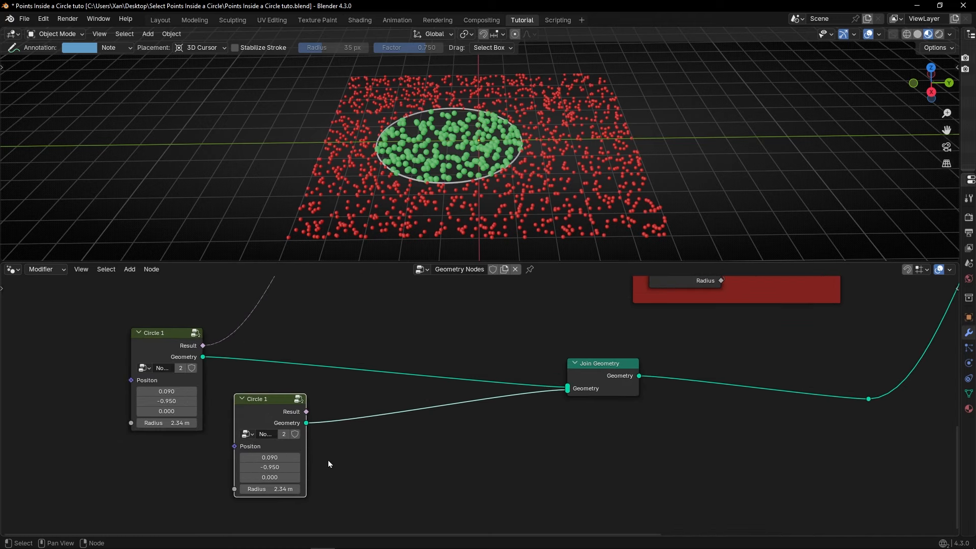
middle_click_drag(328, 464, 359, 444)
left_click(300, 447)
type("0.32")
key("Return")
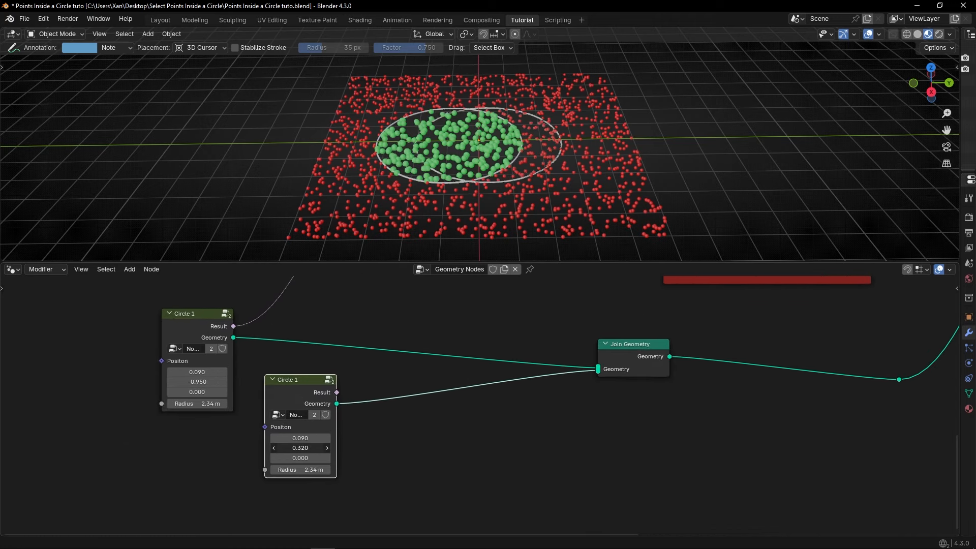
left_click_drag(298, 447, 325, 447)
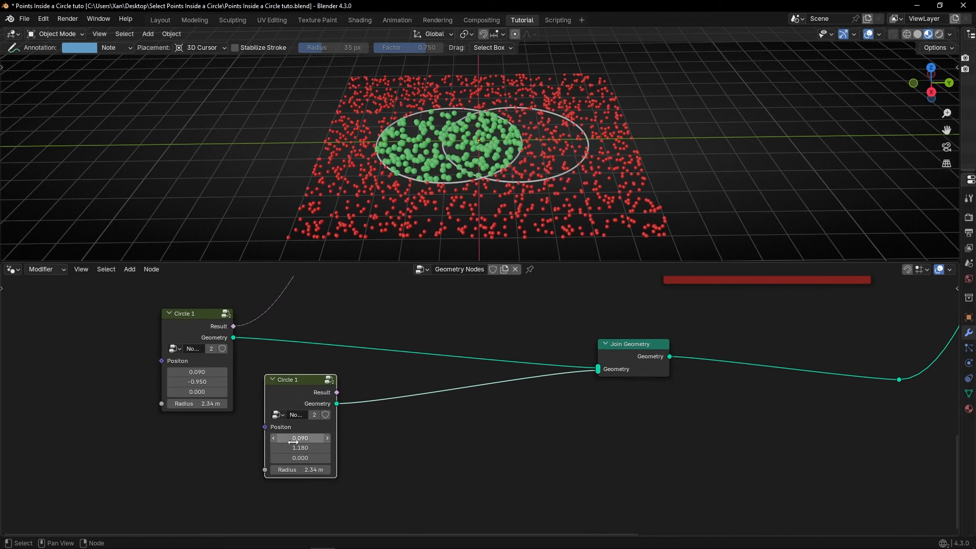
left_click_drag(290, 387, 283, 418)
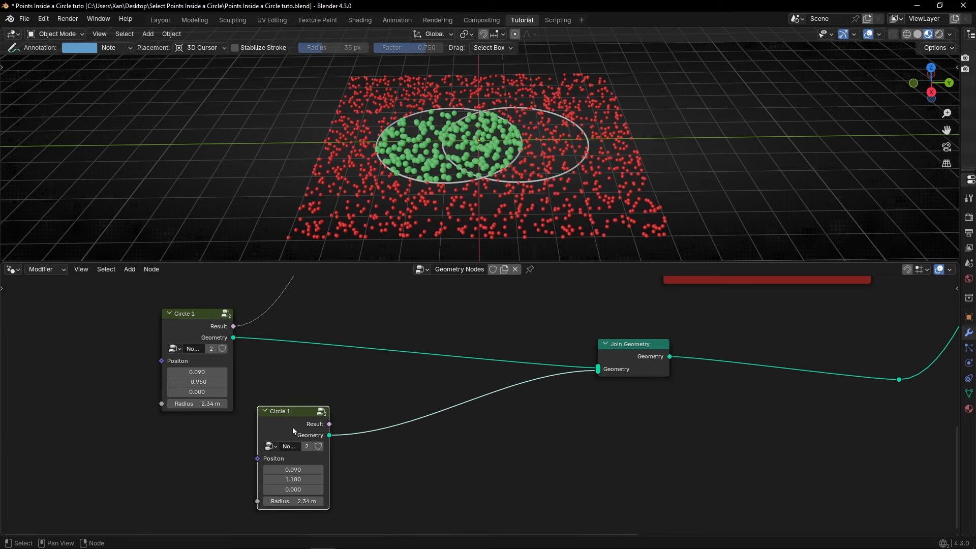
left_click_drag(292, 480, 262, 501)
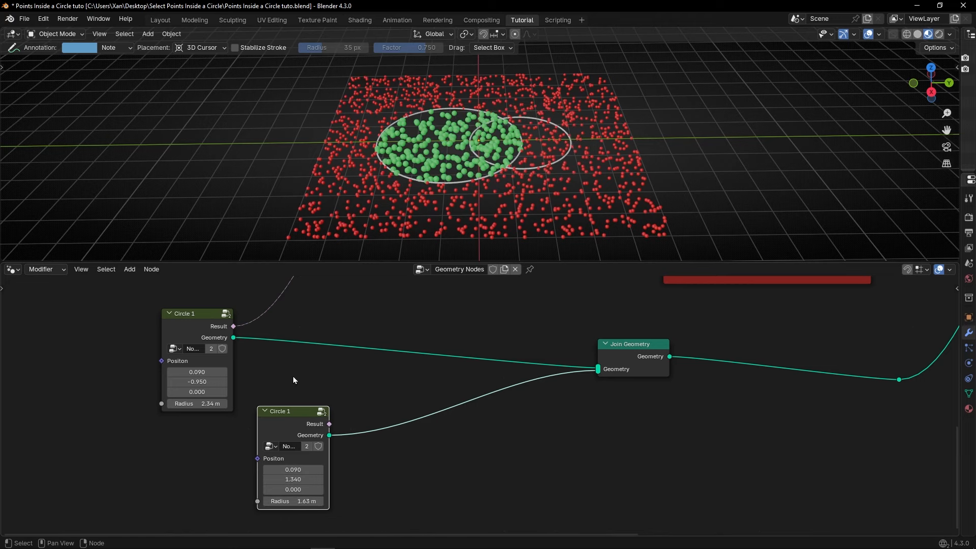
key("Tab")
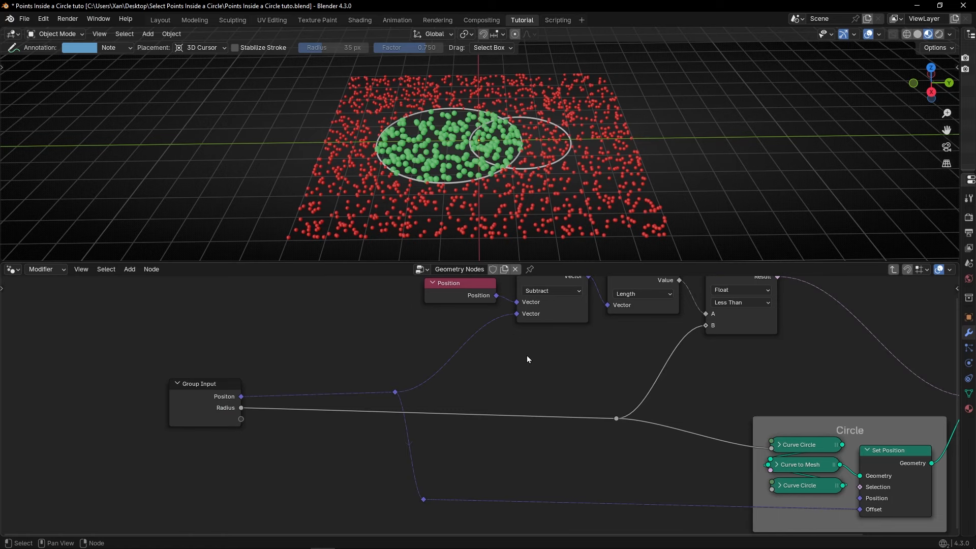
key("Home")
key("Tab")
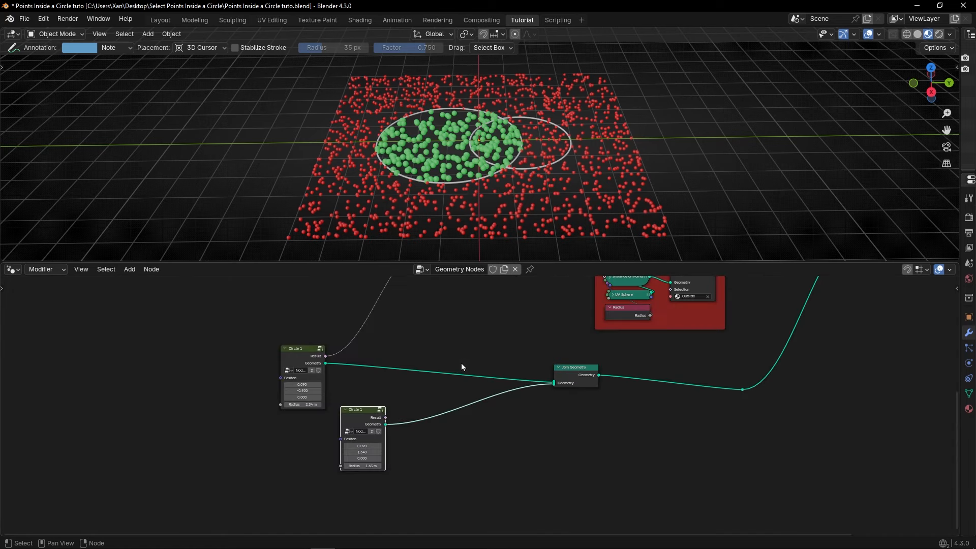
scroll(315, 398, "up", 1)
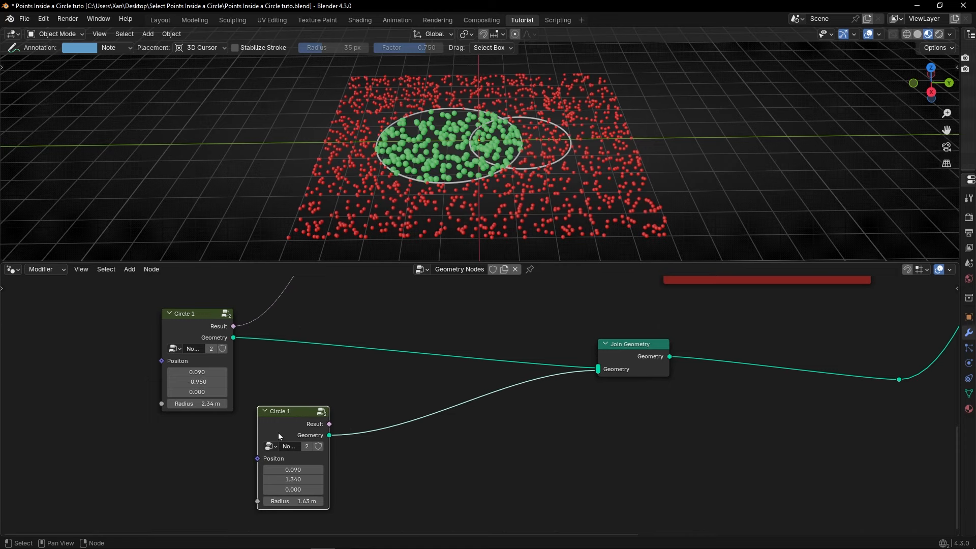
Move the Circle 1 group node up near the Separate Geometry node and stack its duplicate directly below it
scroll(279, 433, "down", 5)
middle_click_drag(283, 433, 328, 508)
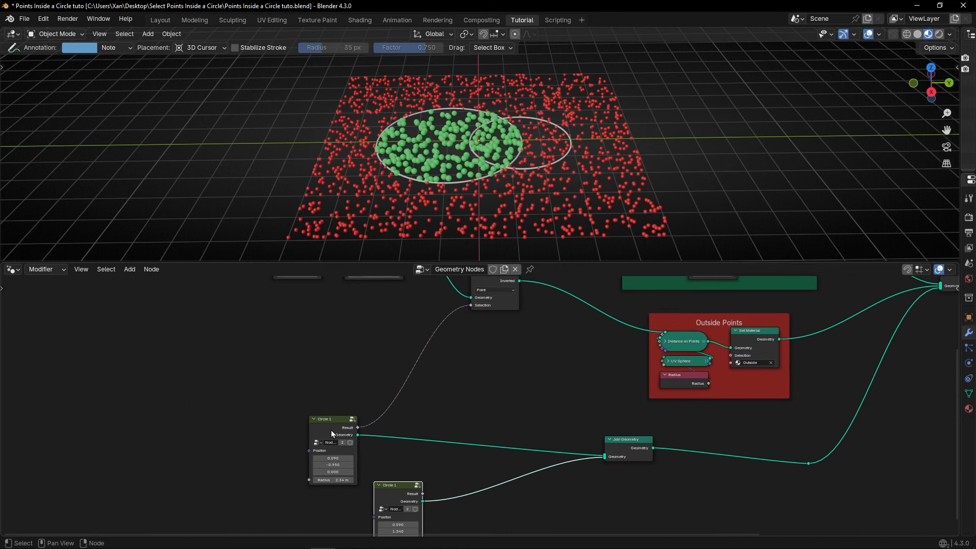
left_click_drag(331, 430, 350, 324)
left_click_drag(389, 487, 344, 401)
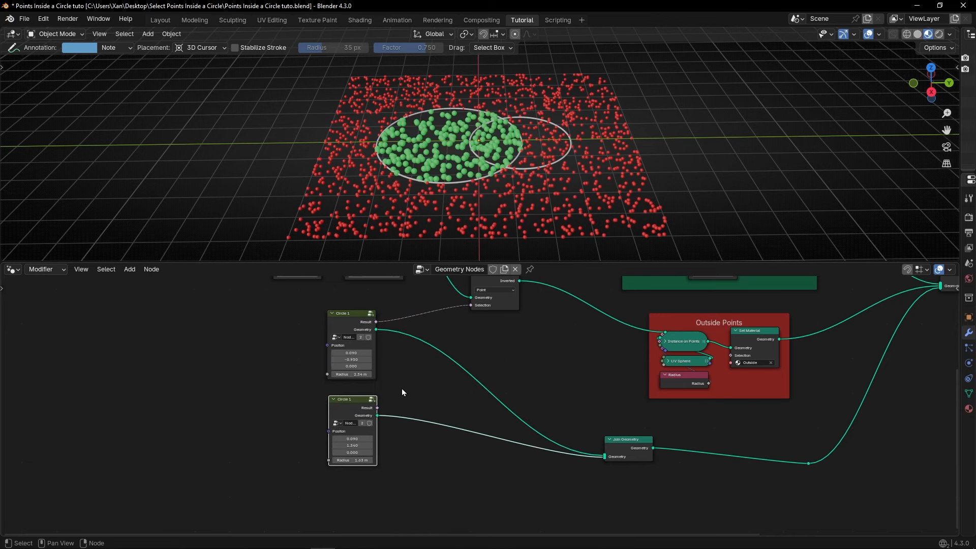
Set the duplicated circle node's radius to 2.4 m and relabel it Circle 2
scroll(410, 379, "up", 2)
scroll(533, 173, "up", 3)
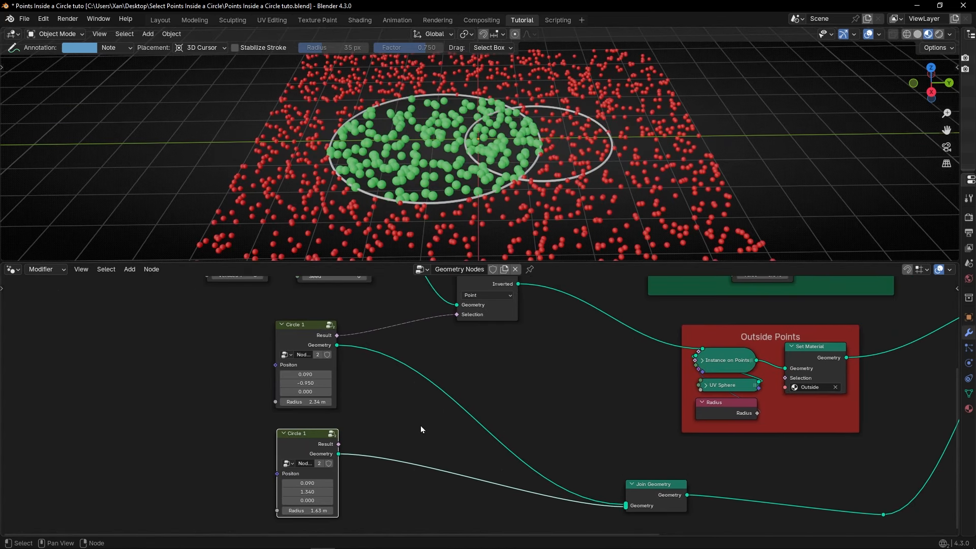
left_click_drag(305, 511, 356, 511)
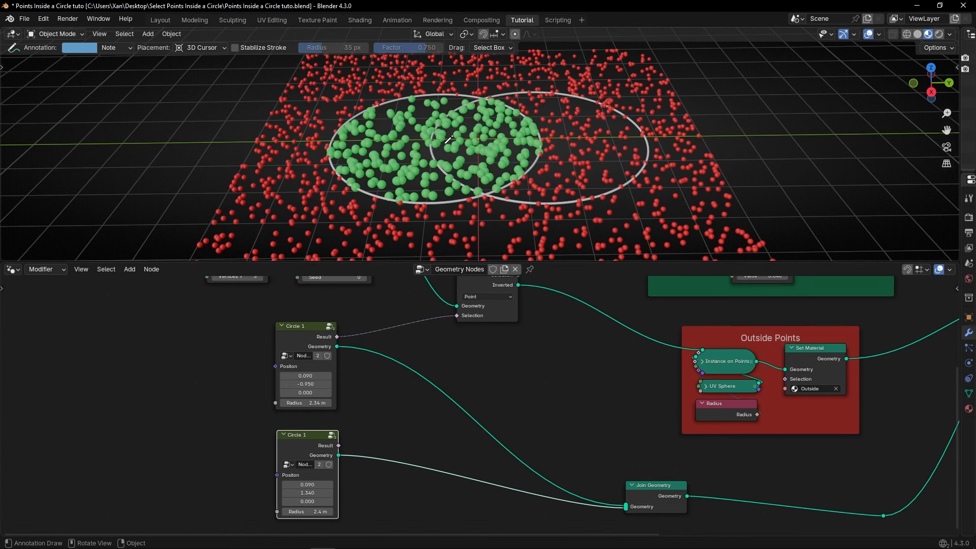
key("F2")
left_click(313, 433)
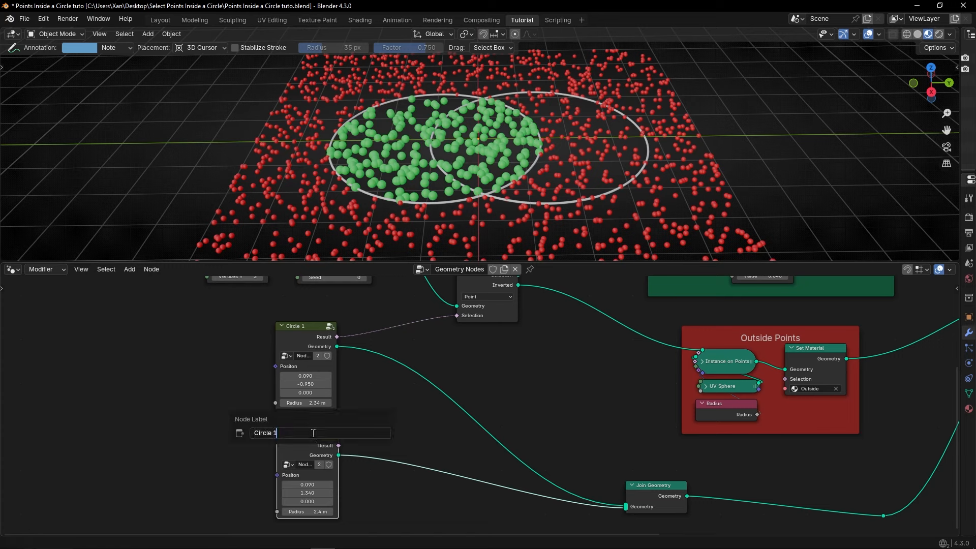
type("2")
key("Return")
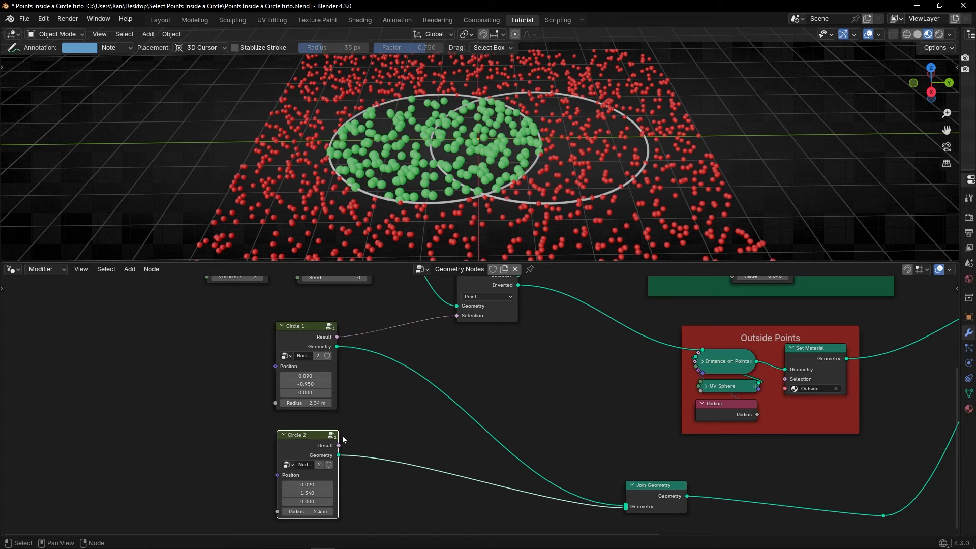
Link Circle 2's Result to the Separate Geometry Selection and insert a Boolean Math node set to And on that link
left_click_drag(338, 446, 456, 316)
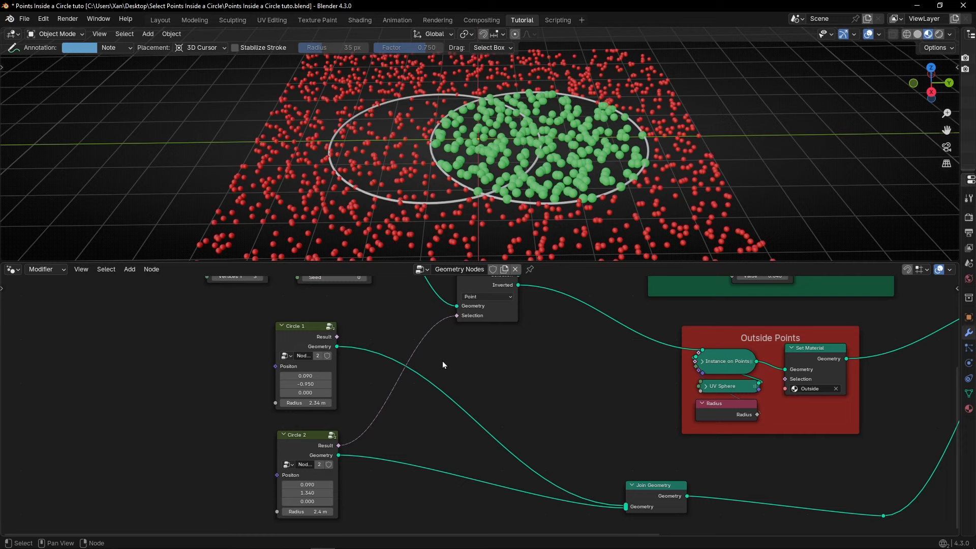
key("shift+a")
type("b")
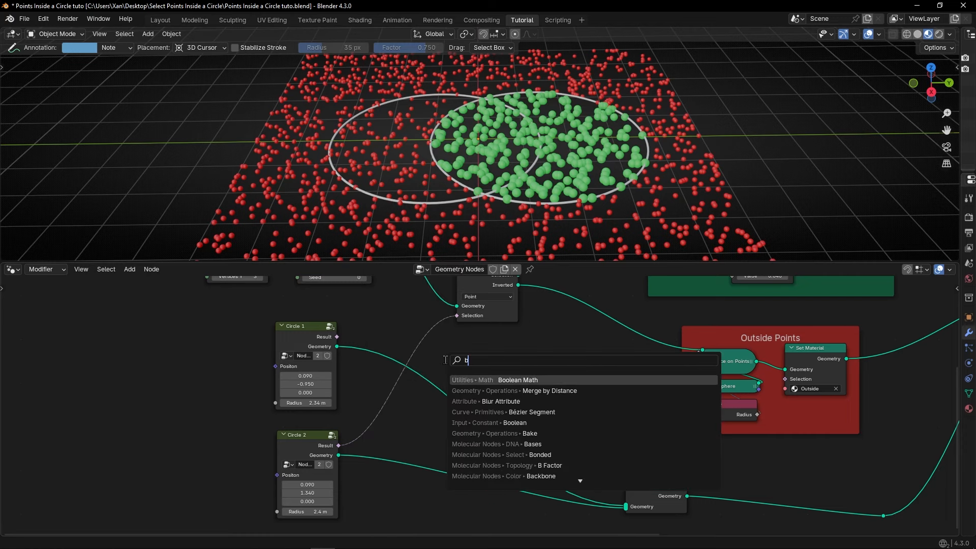
type("ool")
key("Down")
key("Return")
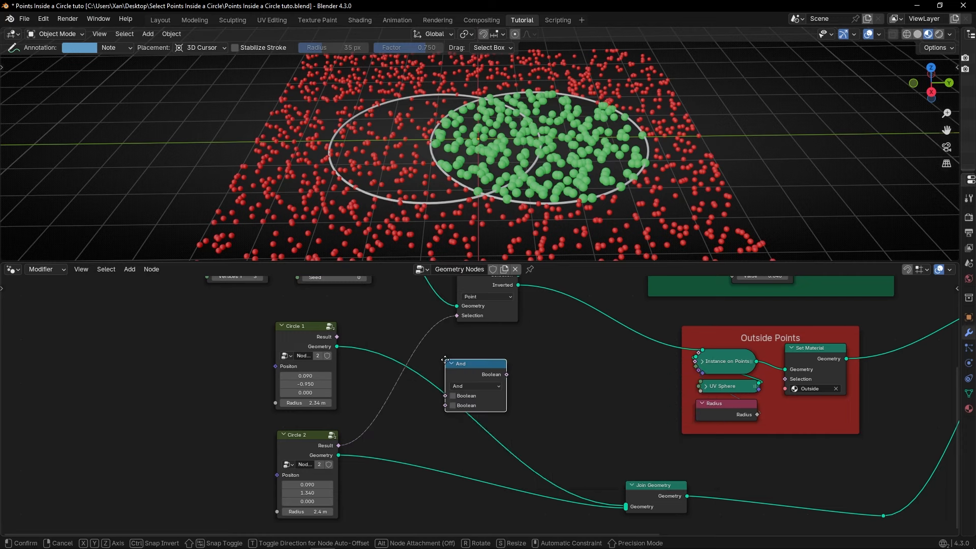
left_click(394, 315)
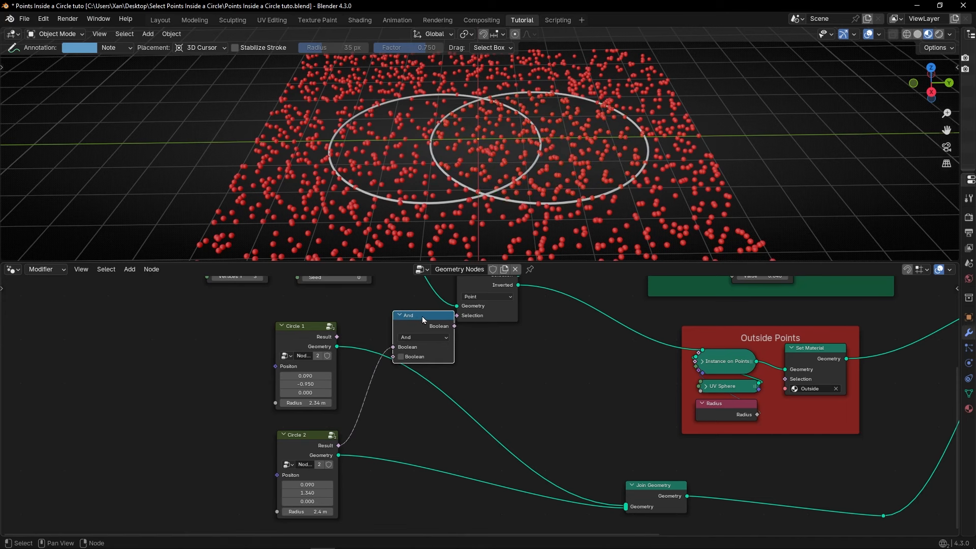
scroll(420, 316, "up", 2)
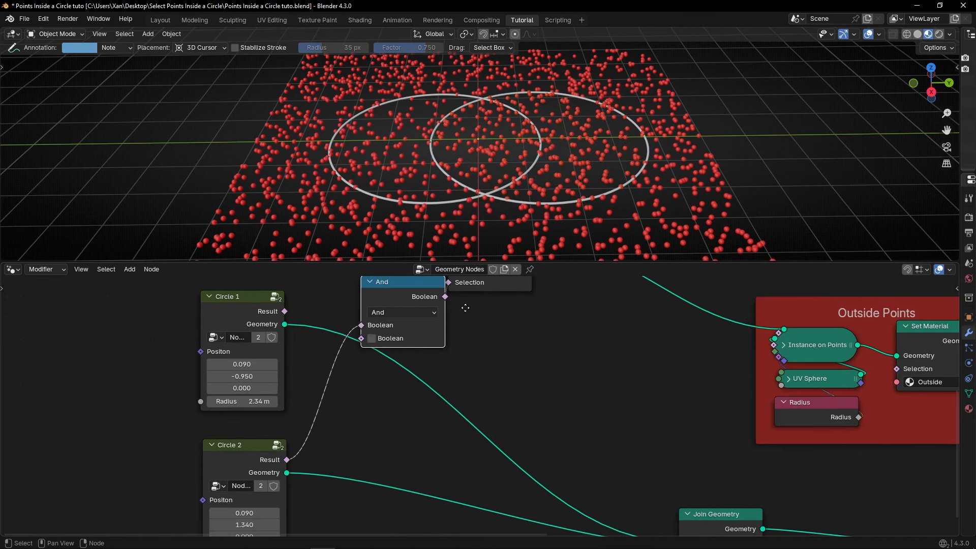
middle_click_drag(465, 307, 519, 405)
left_click_drag(438, 381, 417, 374)
Connect Circle 1's Result to the And node's first Boolean input and Circle 2's Result to the second
scroll(417, 375, "up", 3)
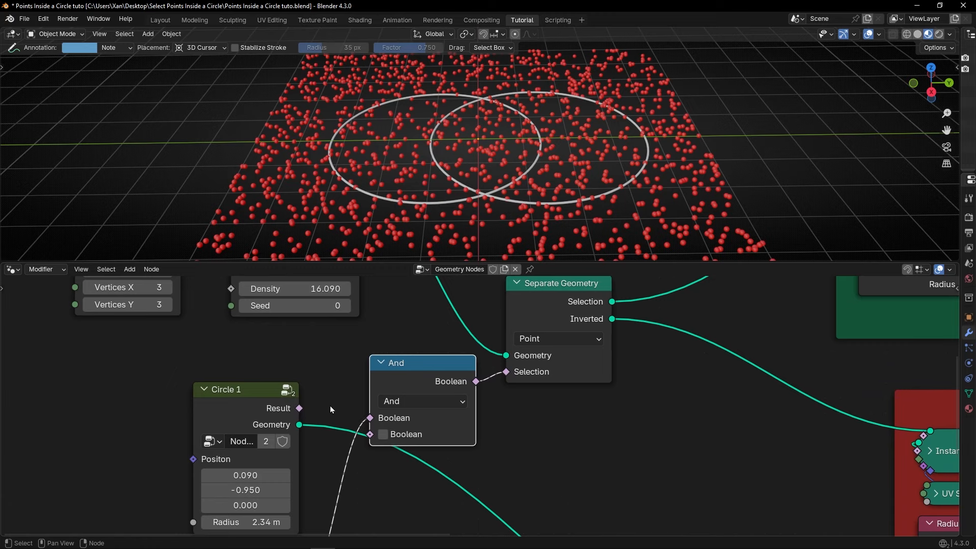
middle_click_drag(339, 402, 370, 341)
left_click_drag(329, 347, 401, 357)
middle_click_drag(401, 435, 396, 400)
left_click_drag(327, 499, 398, 339)
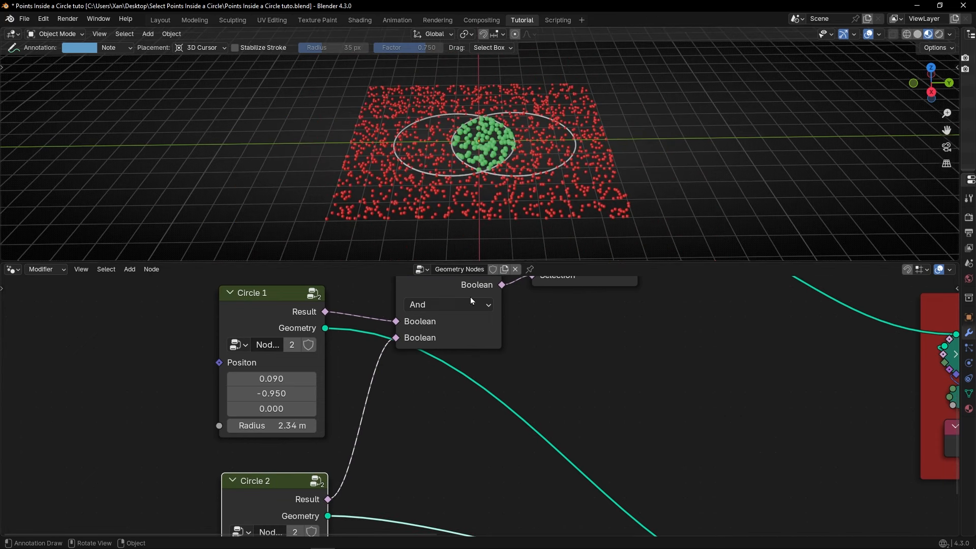
Align the Circle 1 and Circle 2 nodes in a column and place the And node between their Result links
middle_click_drag(469, 344, 474, 432)
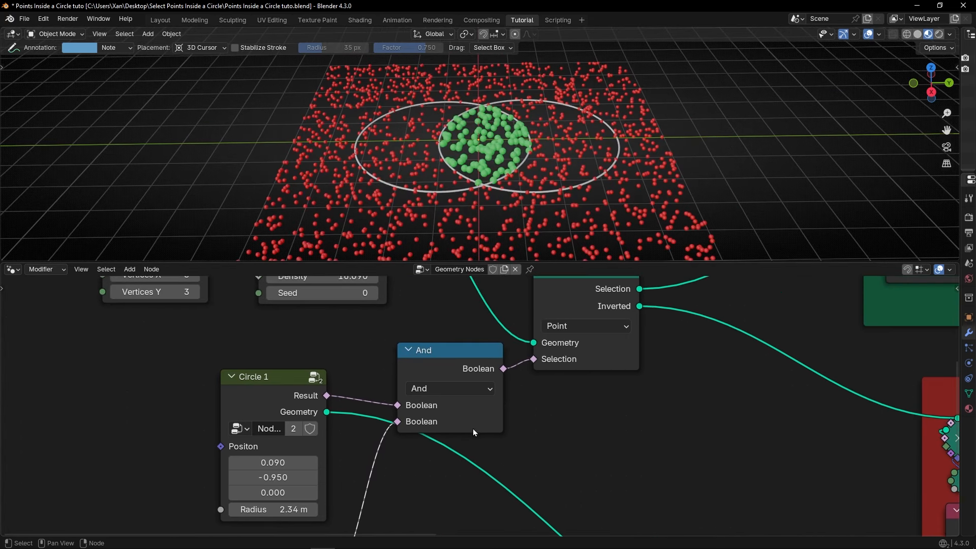
left_click_drag(271, 406, 273, 380)
middle_click_drag(372, 437, 385, 392)
left_click_drag(304, 518, 305, 469)
left_click_drag(459, 317, 454, 374)
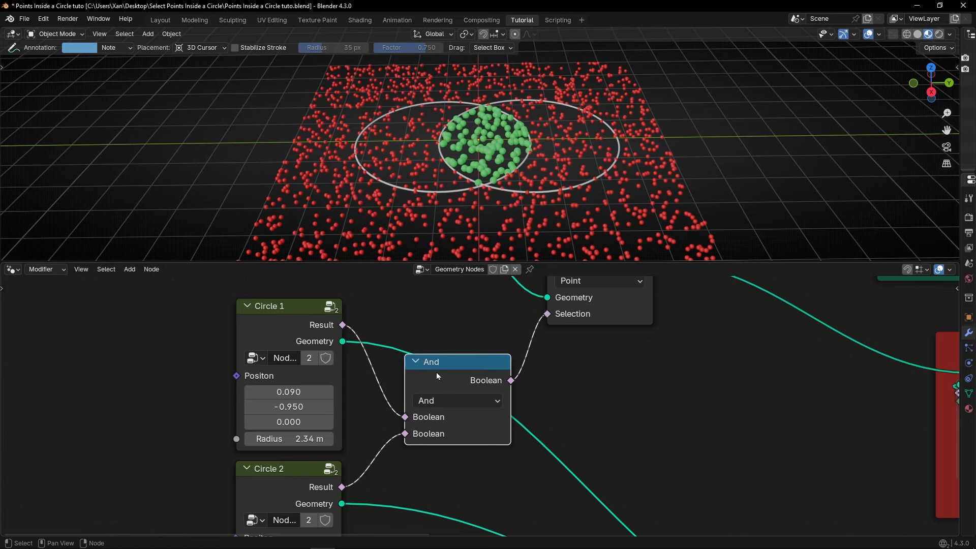
left_click_drag(308, 321, 311, 313)
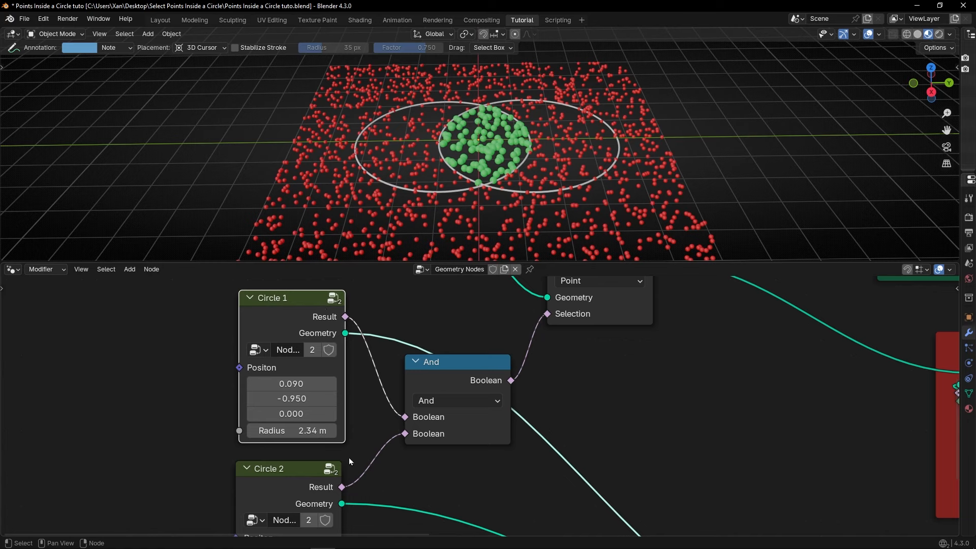
left_click_drag(297, 486, 300, 485)
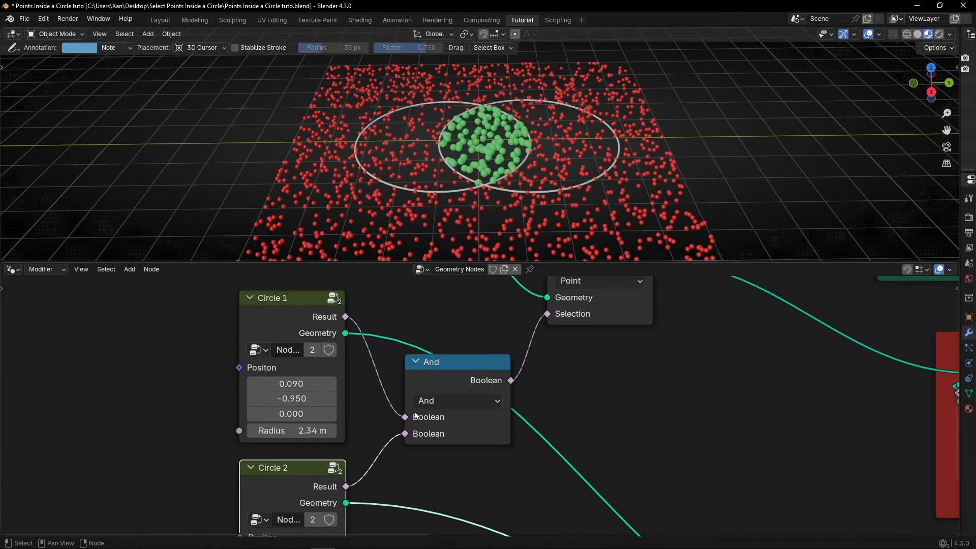
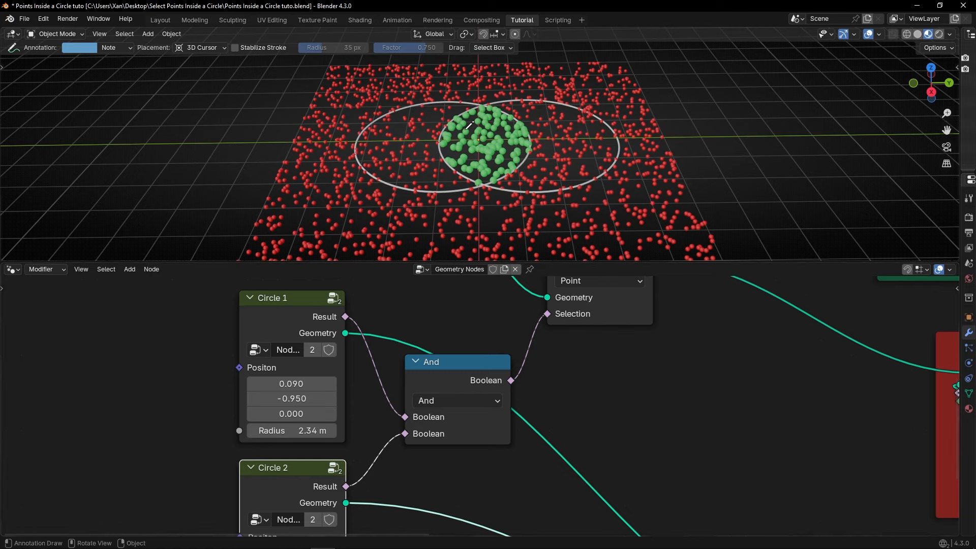
Annotate the circles as 1 and 2 in the viewport, outline their overlap with arrows, and erase all the annotations
mouse_move(392, 150)
left_mouse_down()
mouse_move(406, 142)
mouse_move(406, 157)
left_mouse_up()
mouse_move(549, 134)
left_mouse_down()
mouse_move(559, 159)
mouse_move(577, 161)
left_mouse_up()
left_click(455, 375)
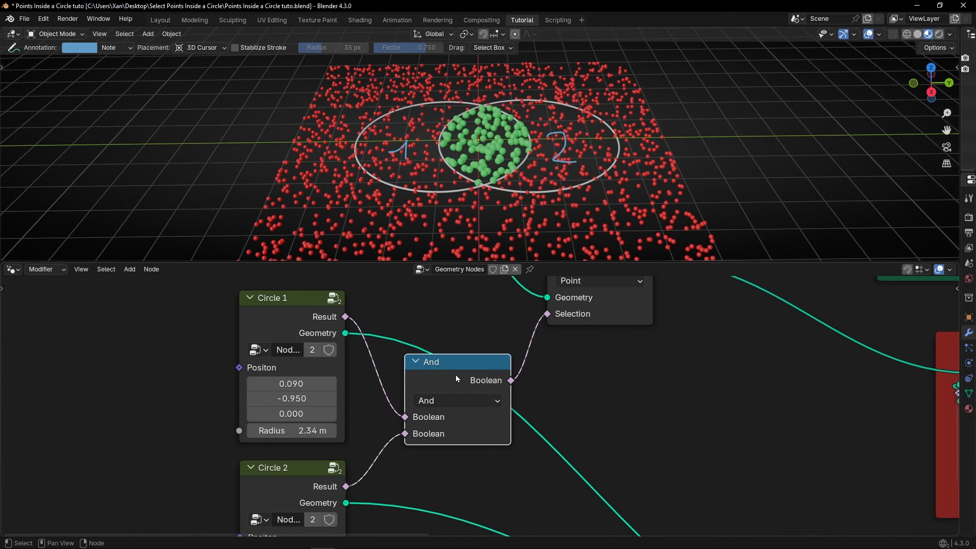
mouse_move(456, 374)
left_mouse_down()
mouse_move(463, 344)
mouse_move(449, 388)
left_mouse_up()
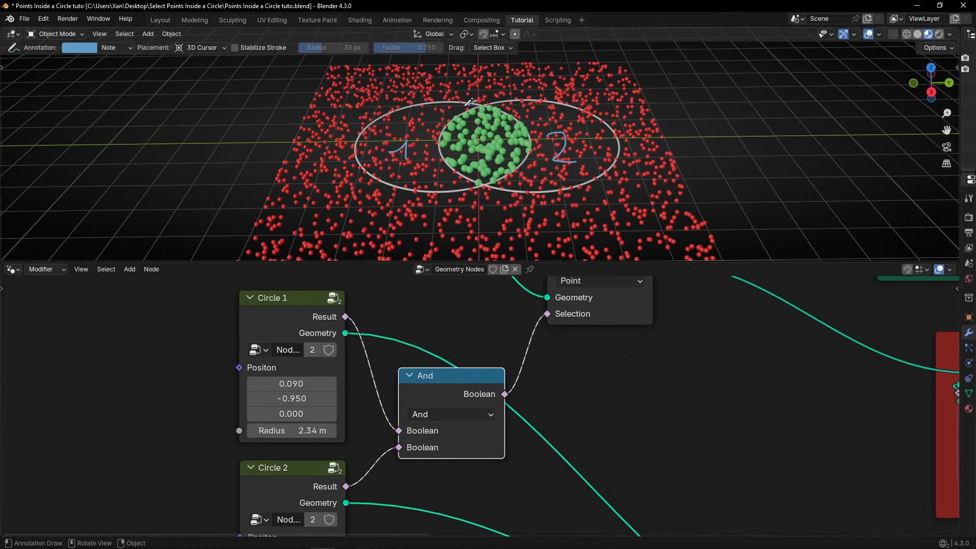
mouse_move(475, 101)
left_mouse_down()
mouse_move(450, 162)
mouse_move(505, 184)
mouse_move(533, 145)
mouse_move(489, 98)
mouse_move(476, 104)
left_mouse_up()
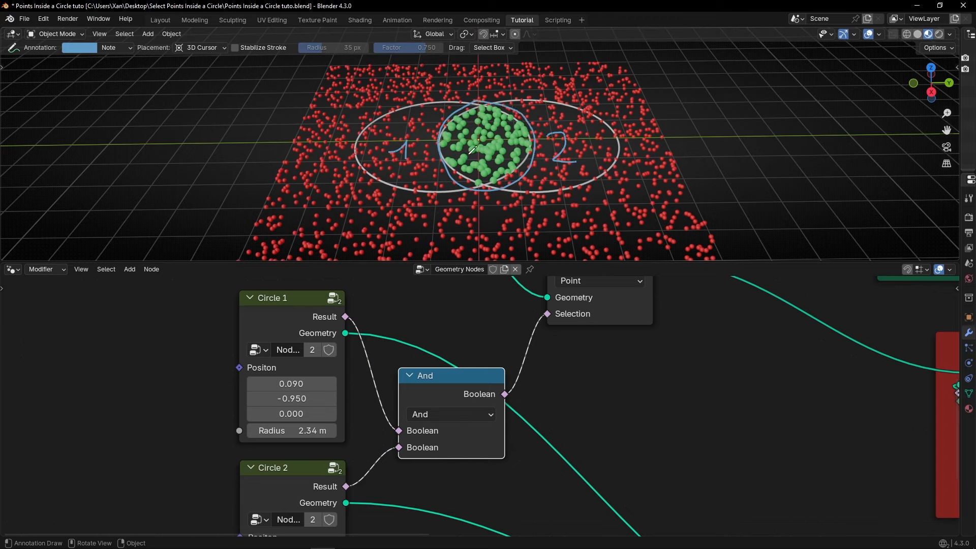
mouse_move(468, 154)
left_mouse_down()
mouse_move(425, 150)
mouse_move(431, 164)
left_mouse_up()
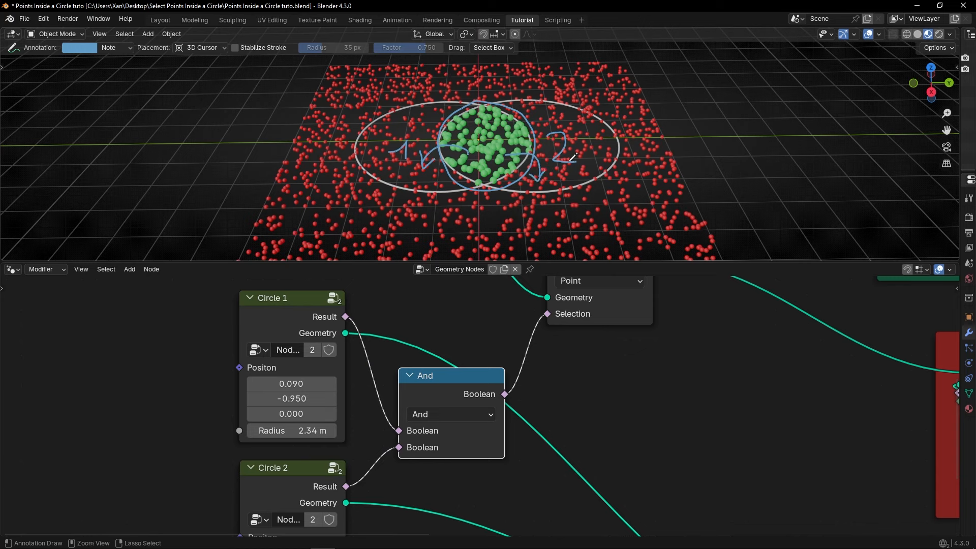
left_click_drag(551, 169, 465, 140, "ctrl")
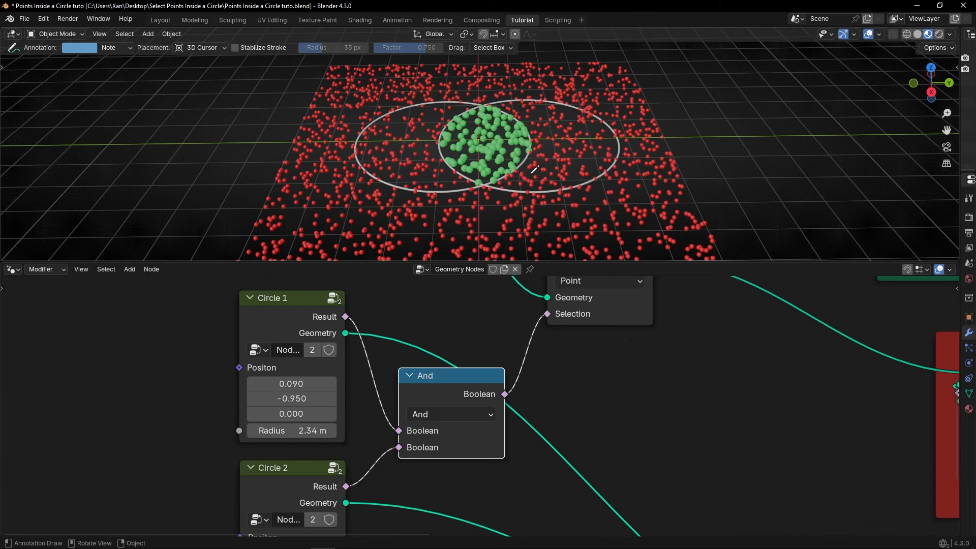
left_click(482, 117, "ctrl")
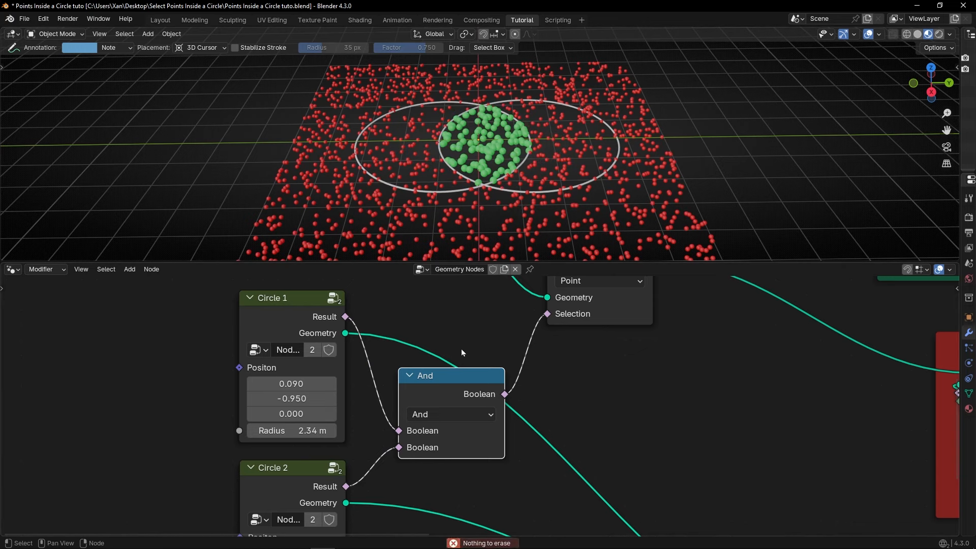
Change the Boolean Math node's operation to Or
scroll(464, 474, "up", 1)
middle_click_drag(466, 451, 467, 416)
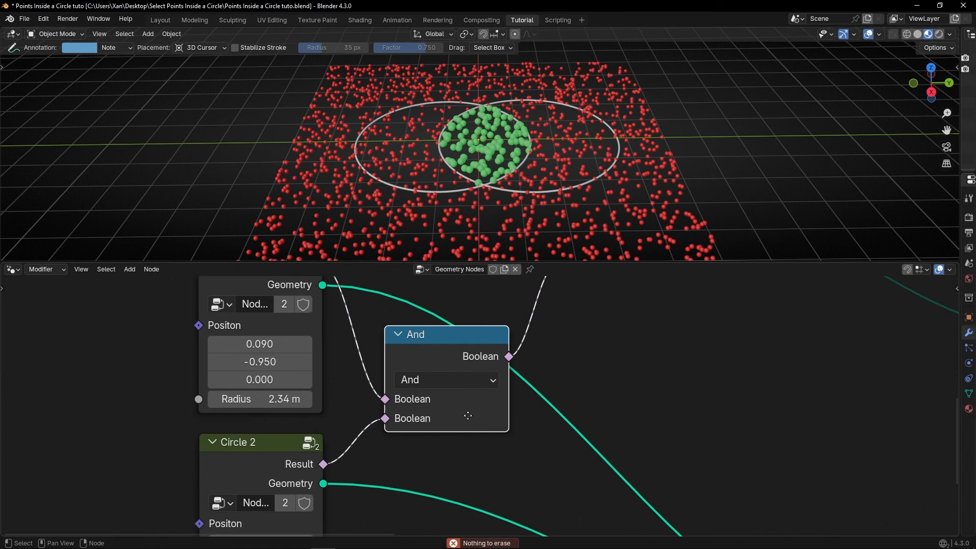
scroll(457, 383, "down", 1)
left_click(456, 385)
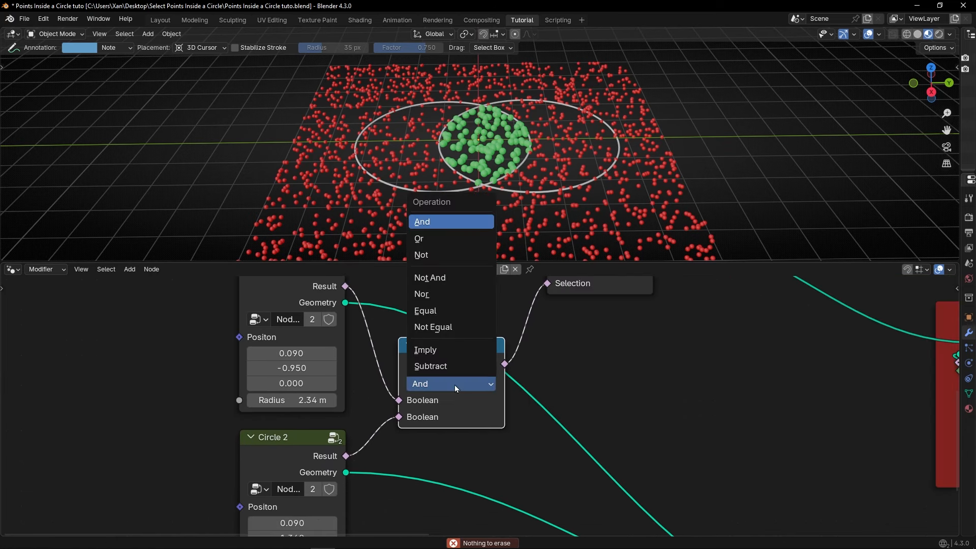
left_click(448, 238)
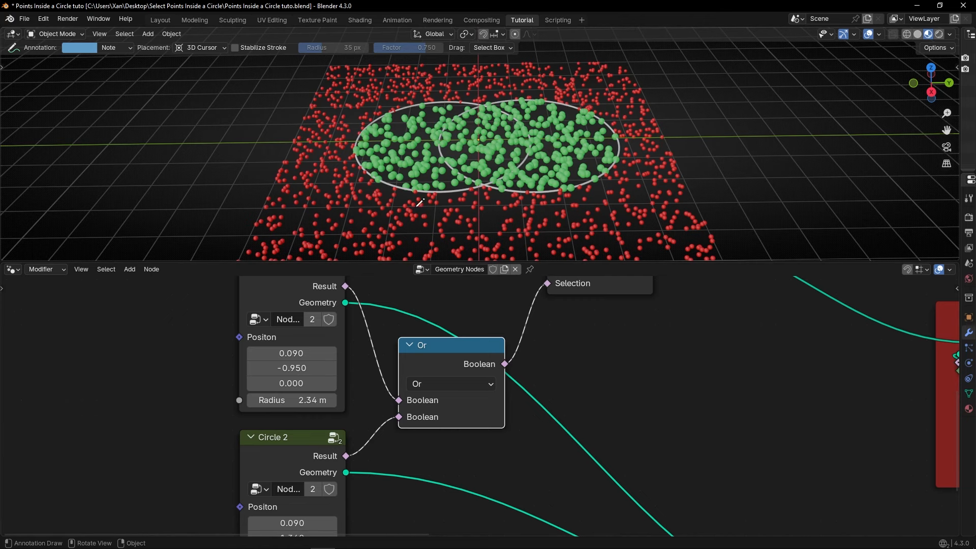
Cut the link from Circle 2's Result to the Or node and undo the cut
scroll(337, 300, "down", 1)
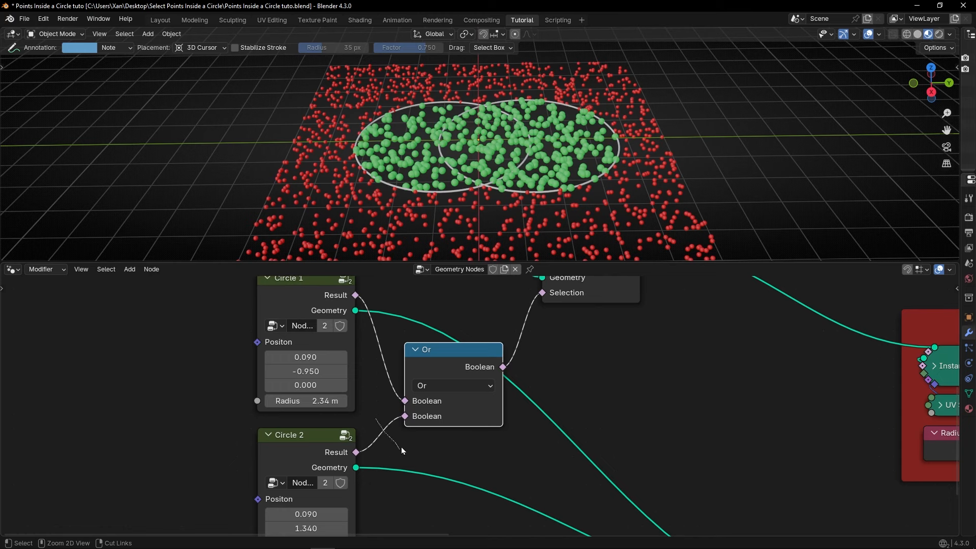
right_click_drag(401, 448, 401, 442, "ctrl")
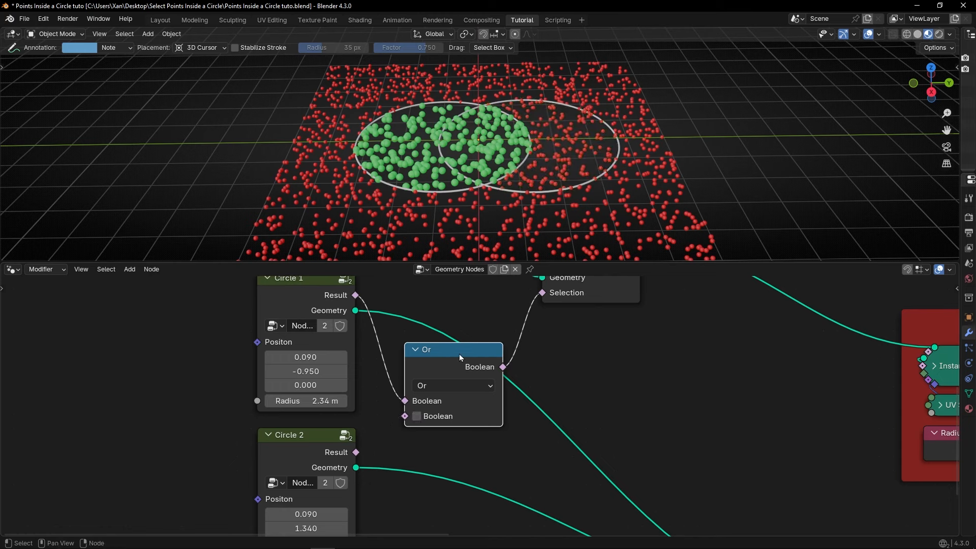
key("ctrl+z")
Change the Boolean Math node's operation to Not
left_click(437, 385)
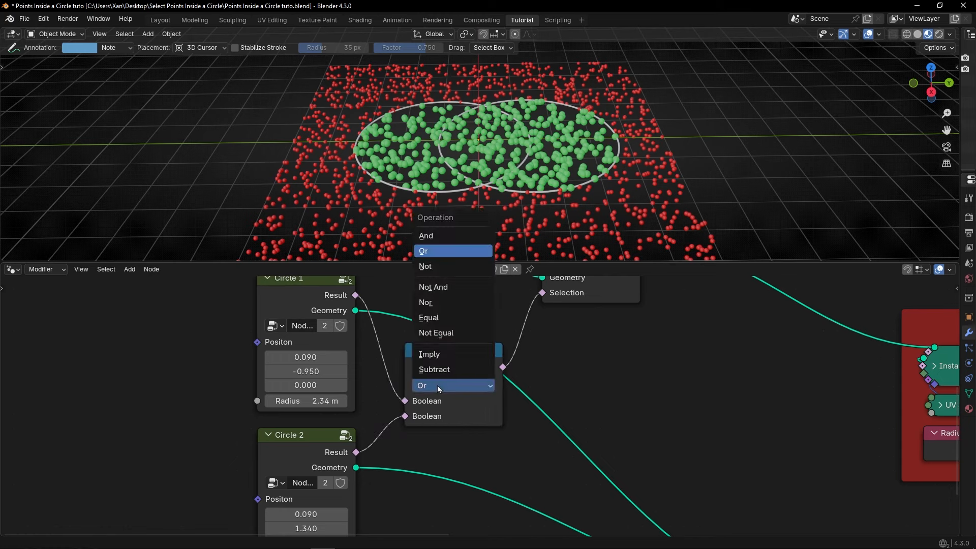
left_click(447, 269)
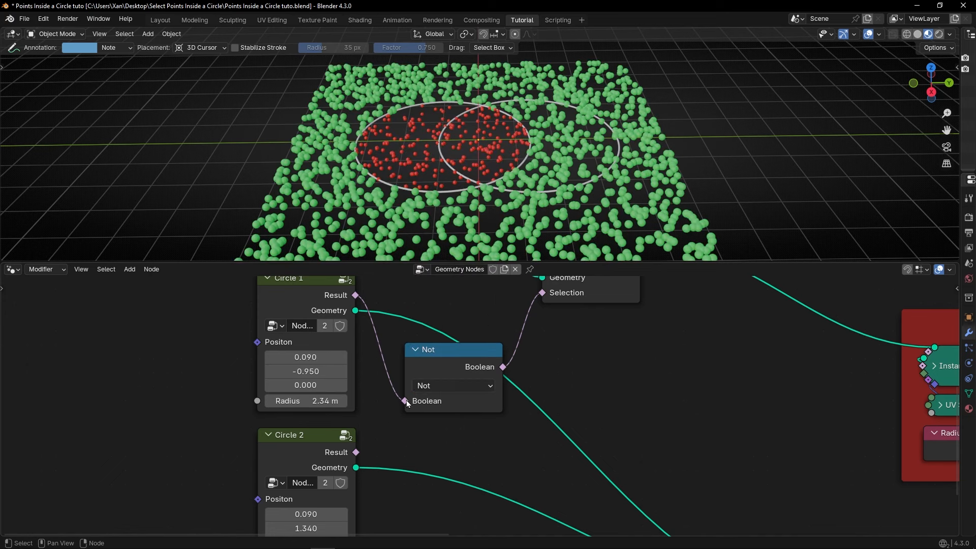
scroll(433, 319, "down", 2)
middle_click_drag(433, 319, 424, 349)
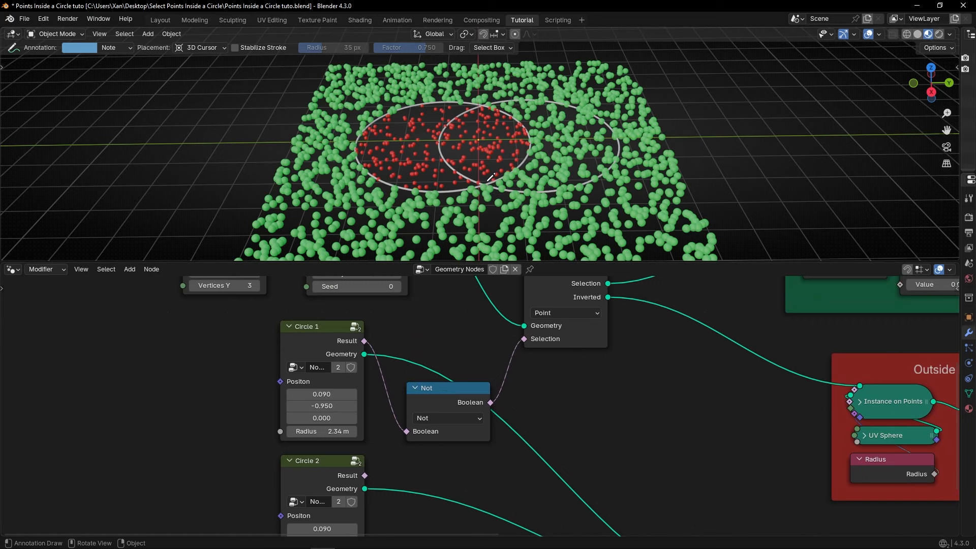
Switch the Boolean Math node's operation to Not And, back to And, and to Not And again for comparison
scroll(420, 455, "up", 3)
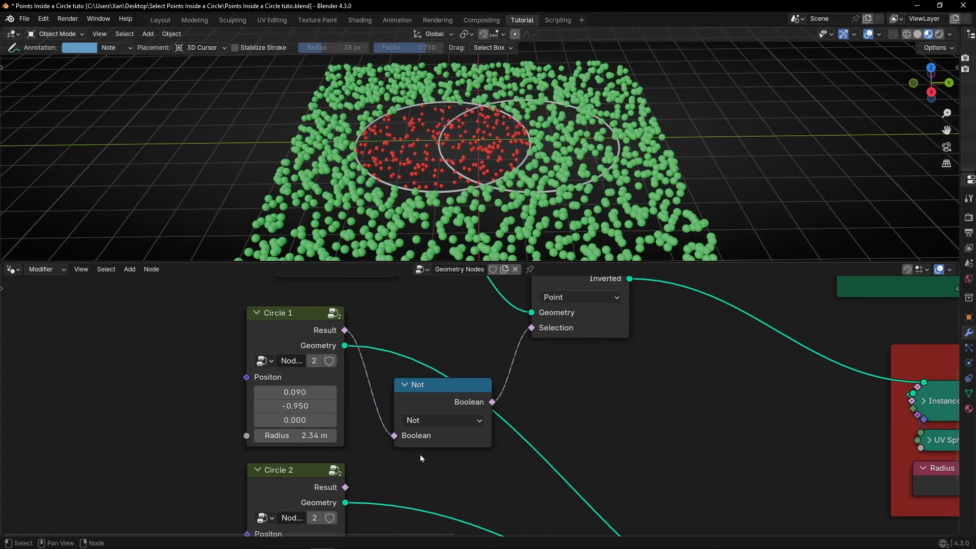
left_click(423, 426)
left_click(422, 315)
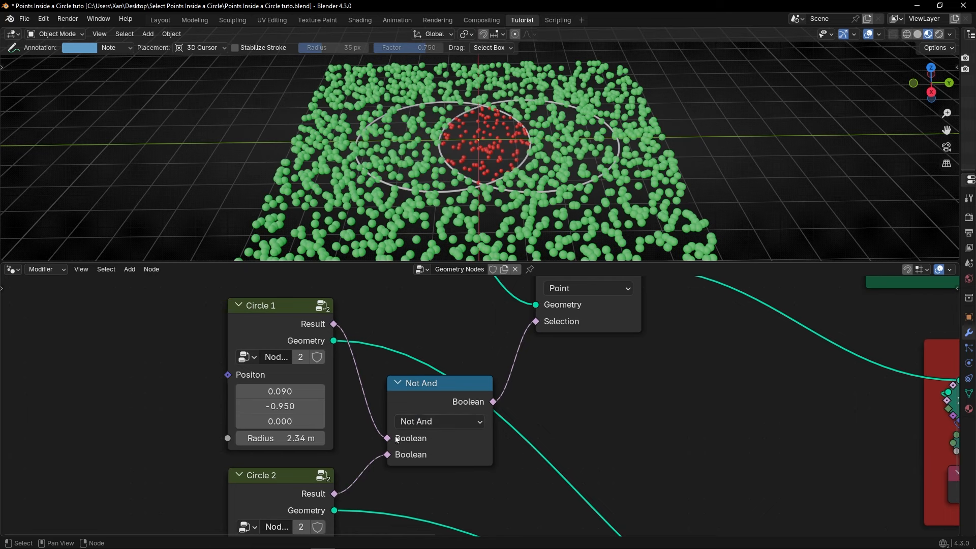
left_click(428, 425)
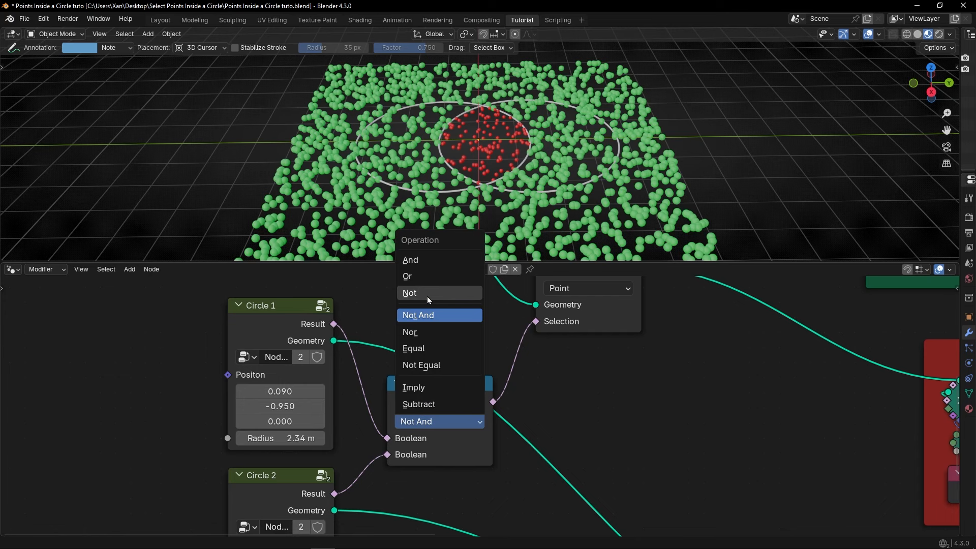
left_click(425, 260)
left_click(425, 423)
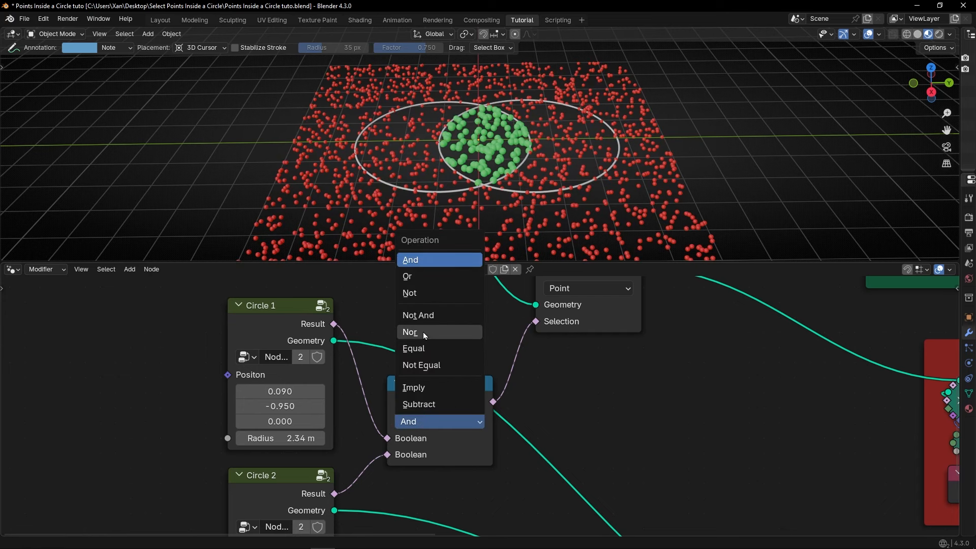
left_click(429, 321)
Switch the Boolean Math node's operation to Nor, and compare it with Or
left_click(444, 418)
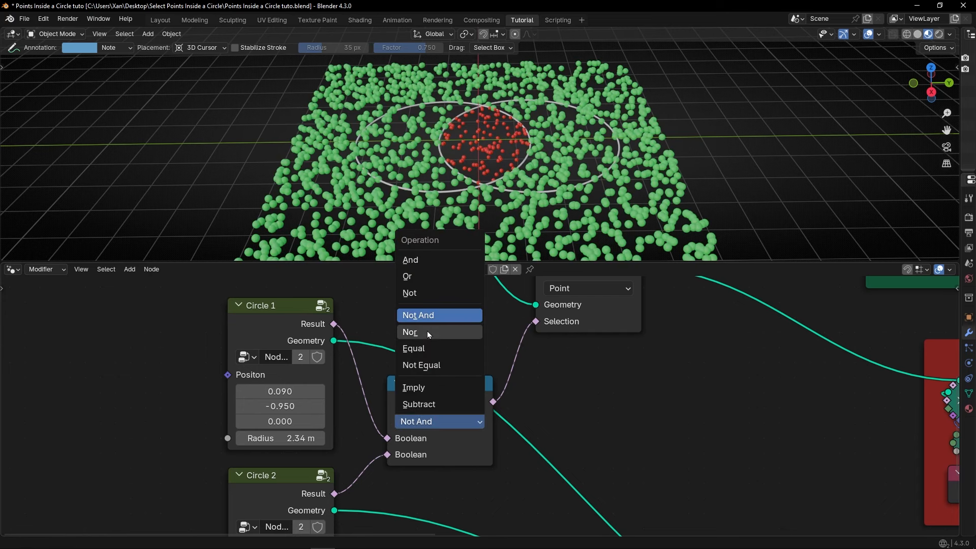
left_click(426, 332)
left_click(440, 423)
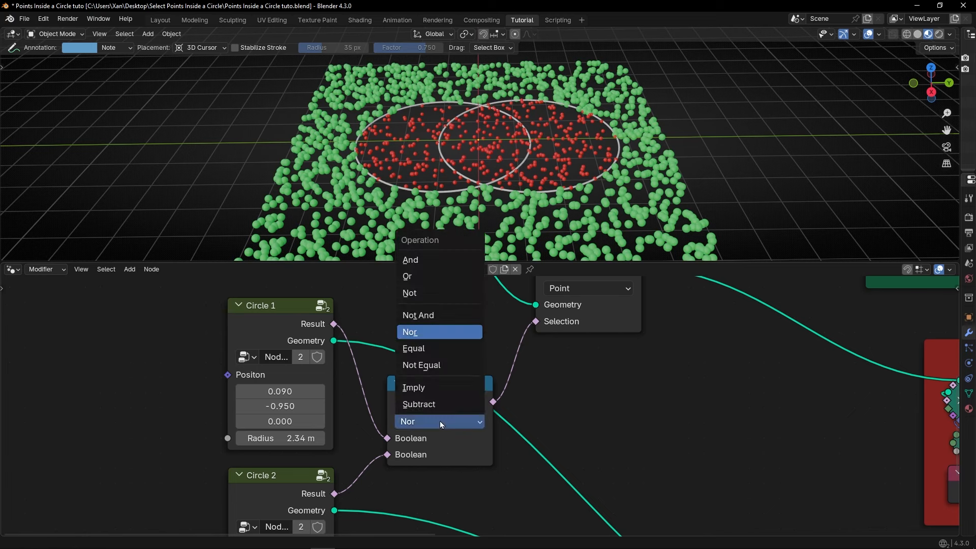
left_click(429, 280)
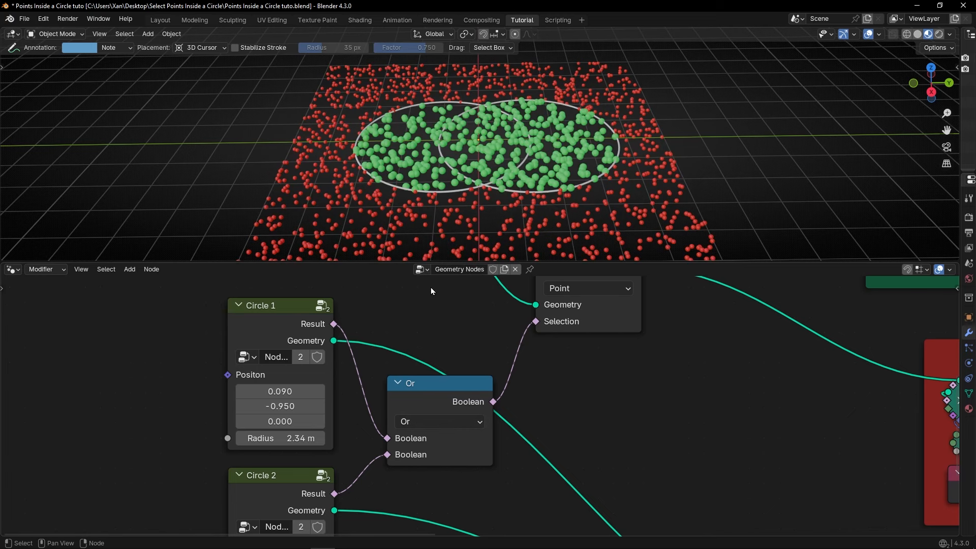
Try the Equal operation on the Boolean Math node, followed by Not Equal
left_click(444, 418)
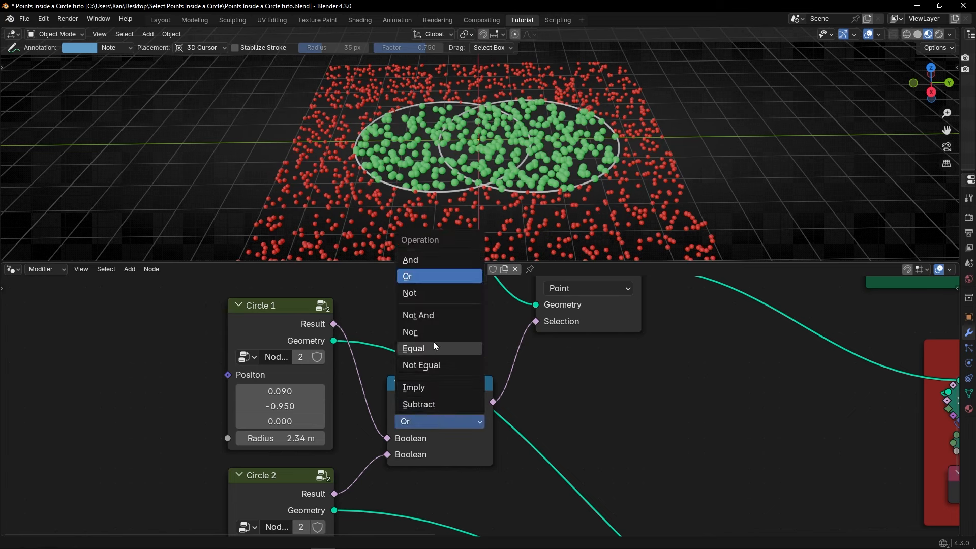
left_click(434, 342)
left_click(437, 418)
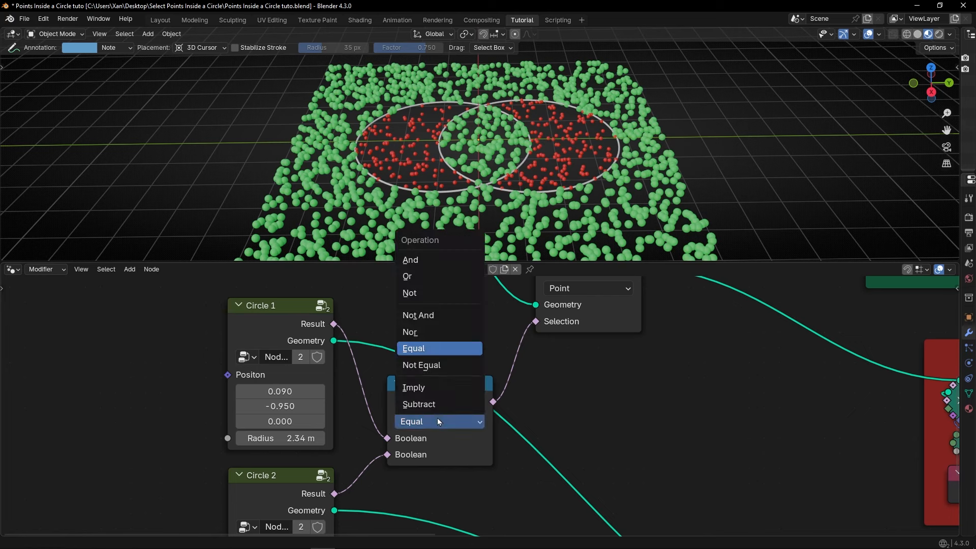
left_click(438, 366)
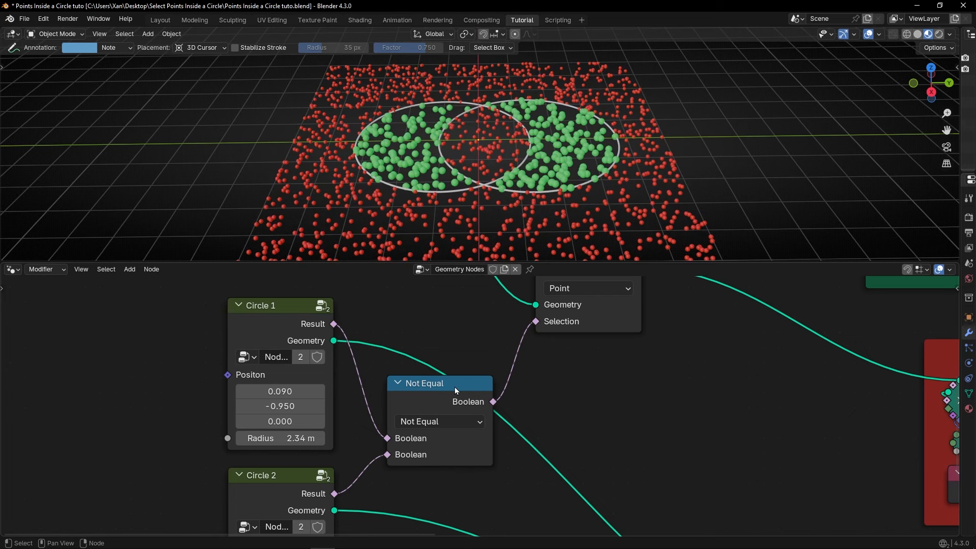
Try the Imply operation on the Boolean Math node, followed by Subtract
left_click(447, 422)
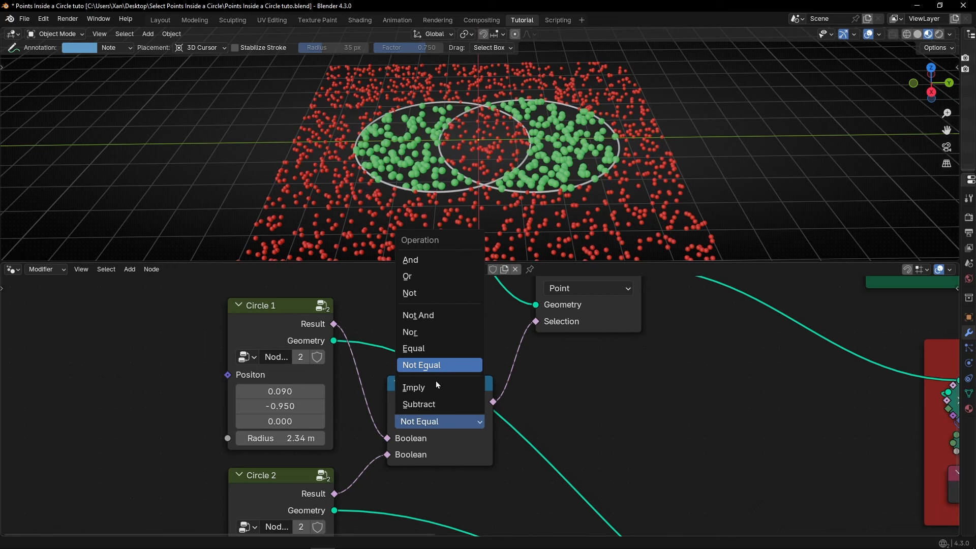
left_click(436, 385)
left_click(444, 421)
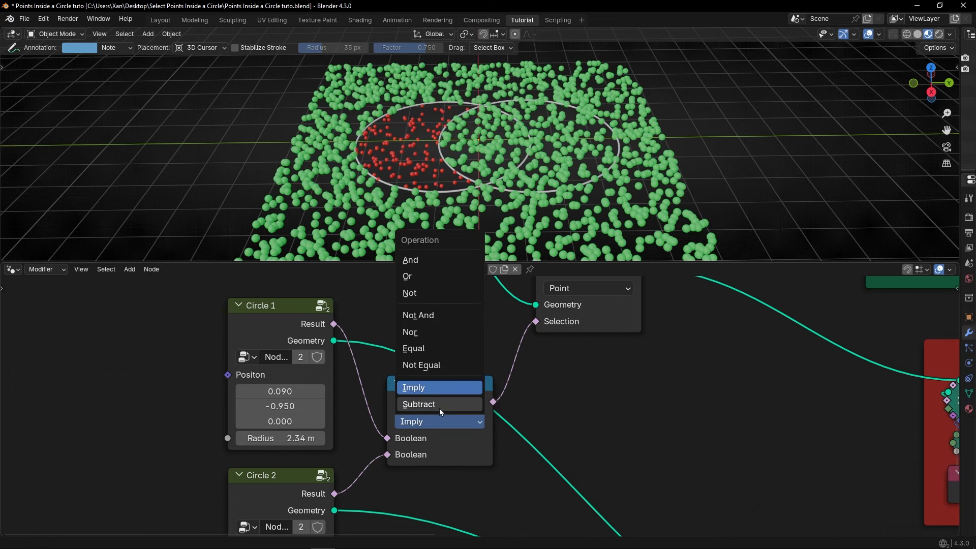
left_click(439, 405)
Compare the And and Or operations on the Boolean Math node, and leave it set to And
left_click(438, 423)
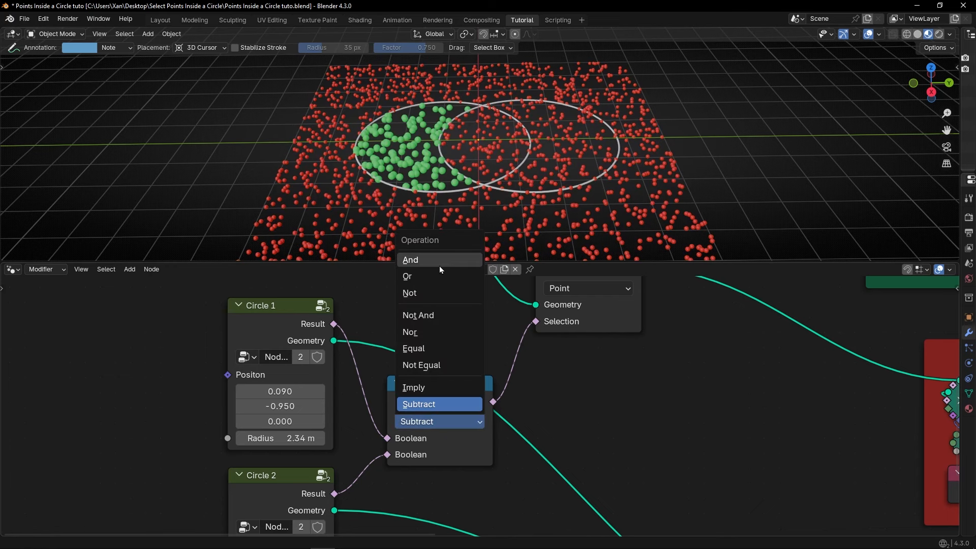
left_click(441, 261)
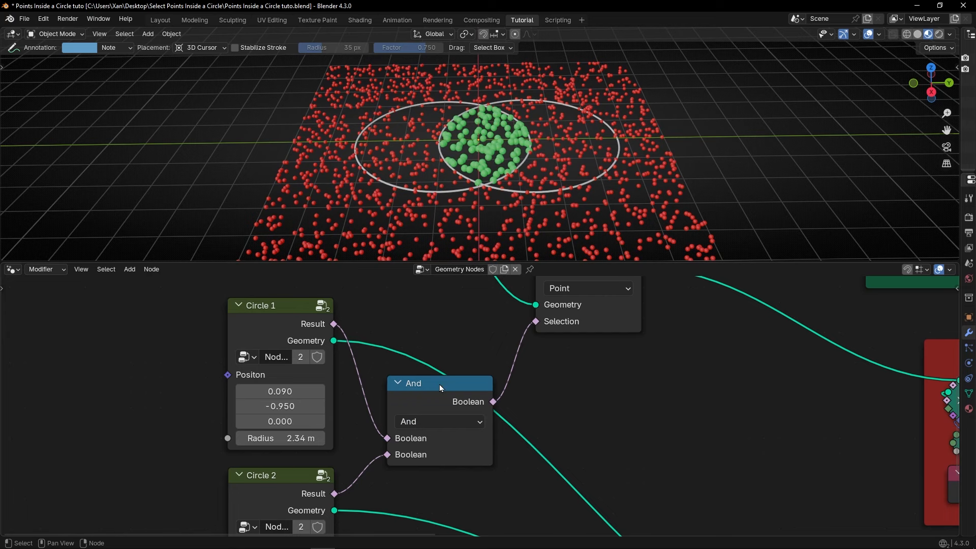
left_click(437, 421)
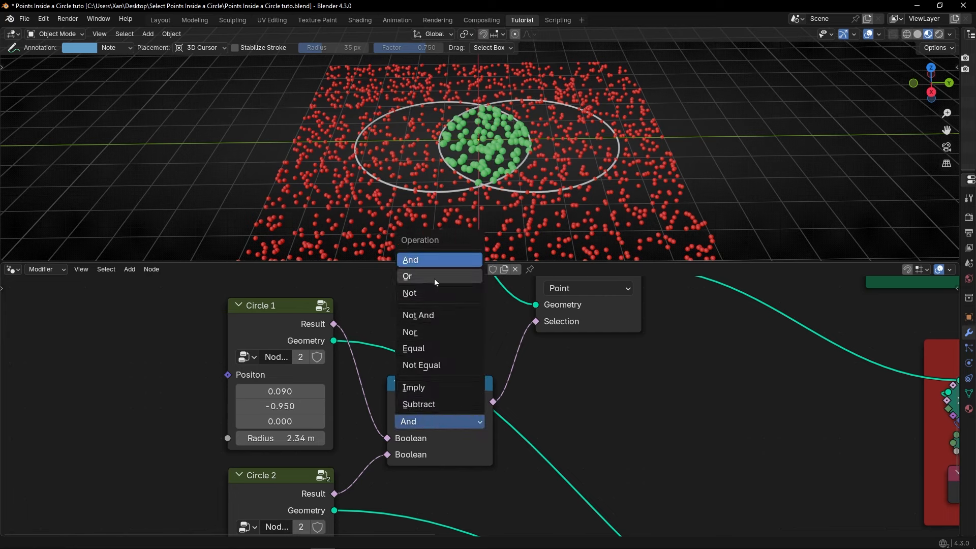
left_click(434, 278)
left_click(435, 421)
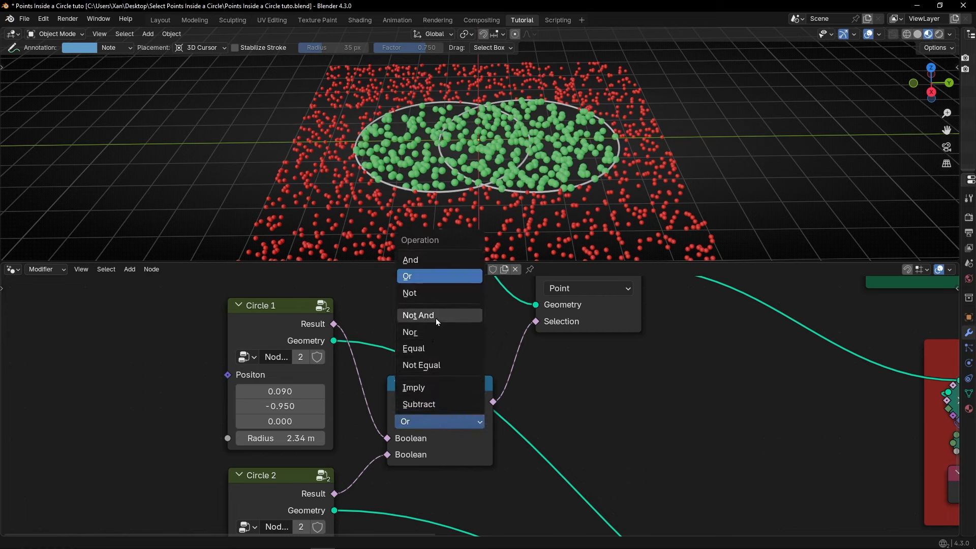
left_click(430, 259)
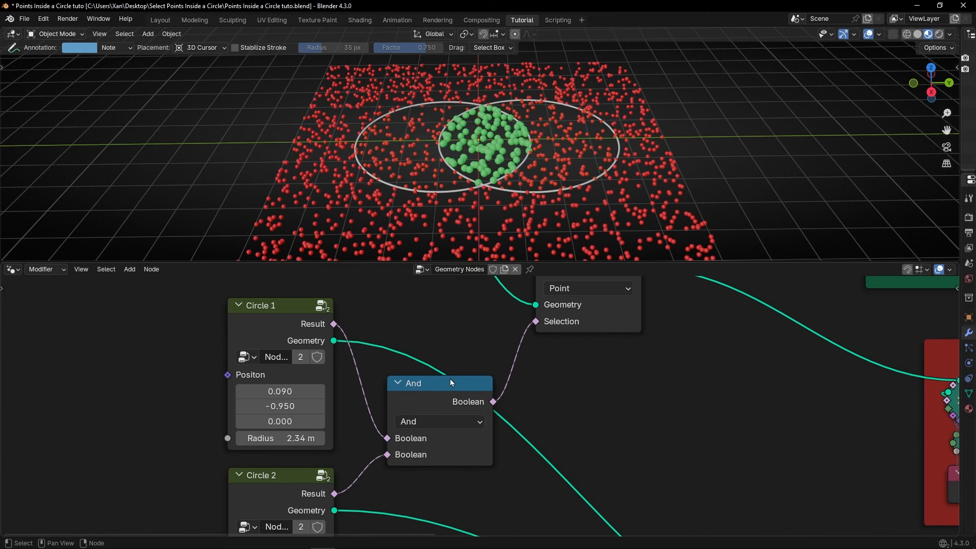
Shift Circle 1 along Y by changing its position's Y value to -1.060
scroll(452, 379, "down", 2)
middle_click_drag(399, 430, 407, 399)
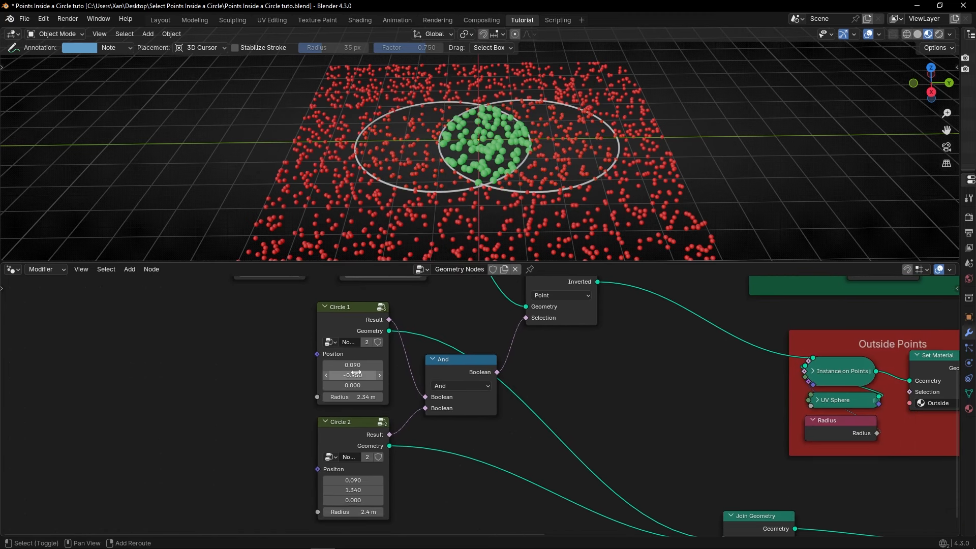
left_click_drag(356, 372, 475, 373)
left_click_drag(352, 376, 438, 375)
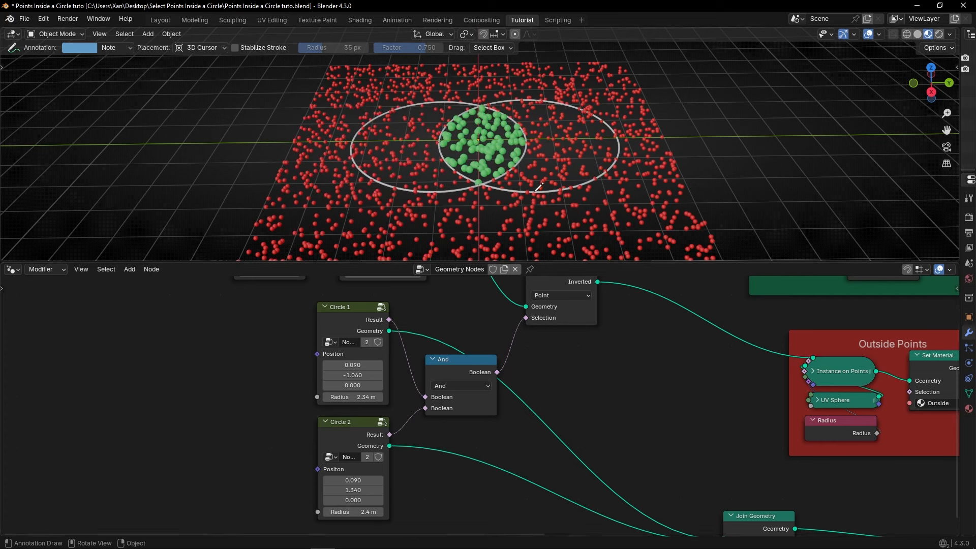
Hide the viewport overlays and save the Blender file
left_click(868, 34)
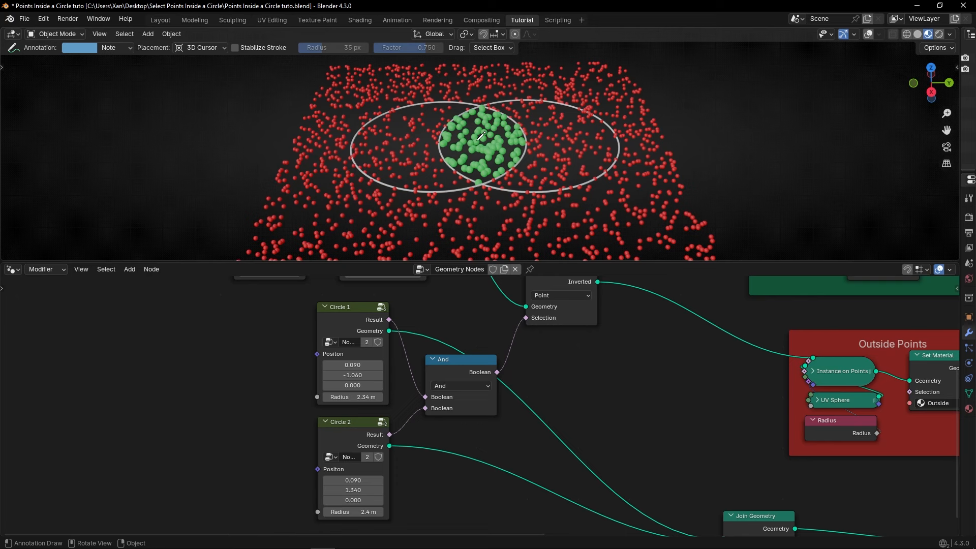
scroll(481, 136, "up", 1)
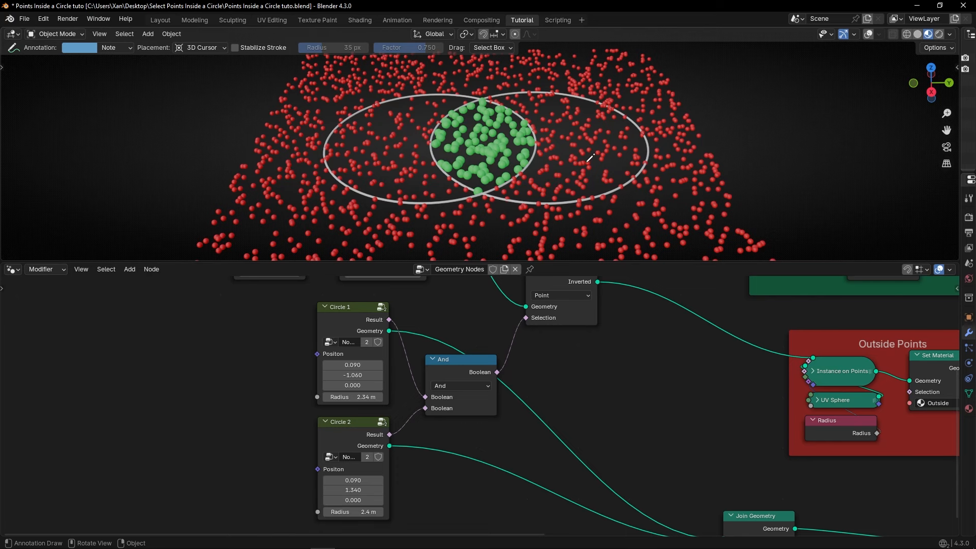
key("ctrl+s")
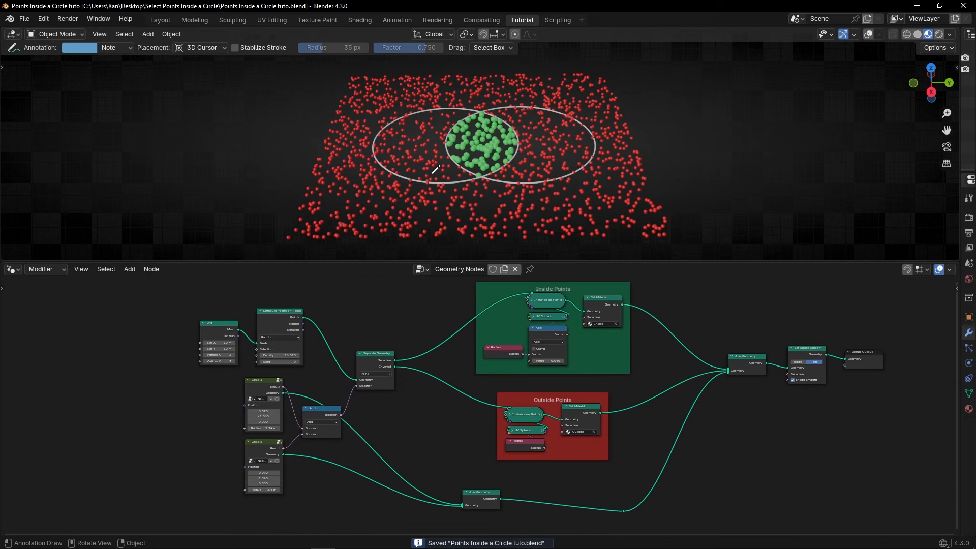
Nudge the Separate Geometry node and the And node slightly in the node tree
scroll(334, 392, "up", 3)
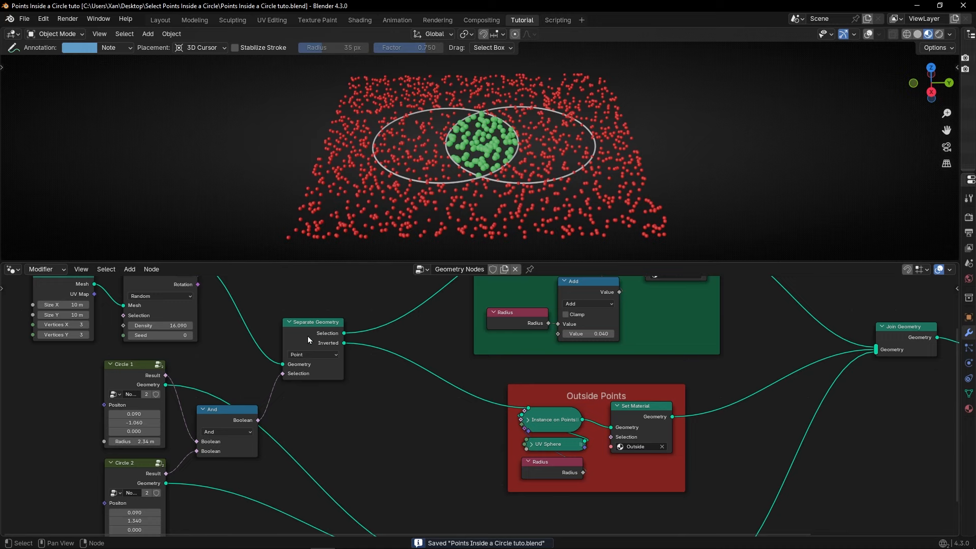
left_click_drag(308, 338, 301, 331)
middle_click_drag(319, 398, 404, 371)
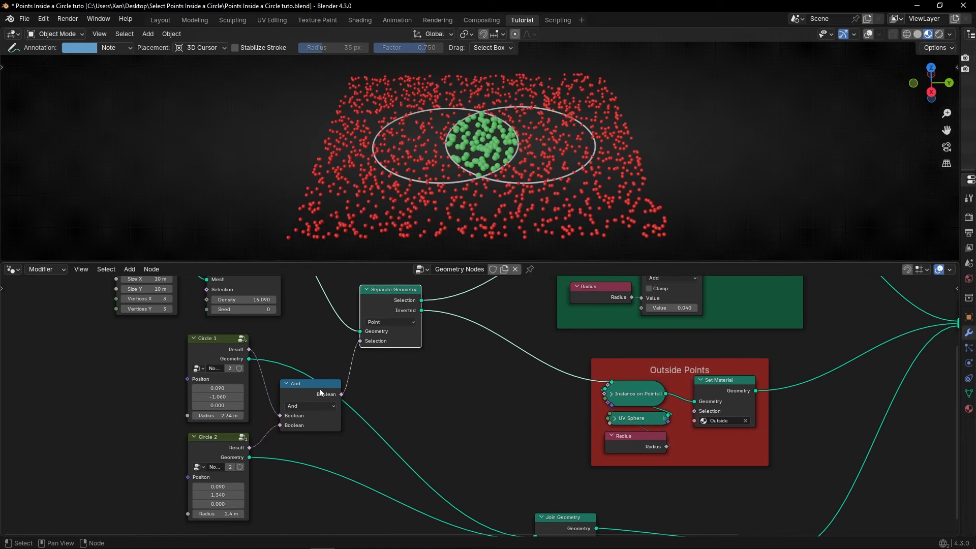
left_click_drag(321, 392, 317, 395)
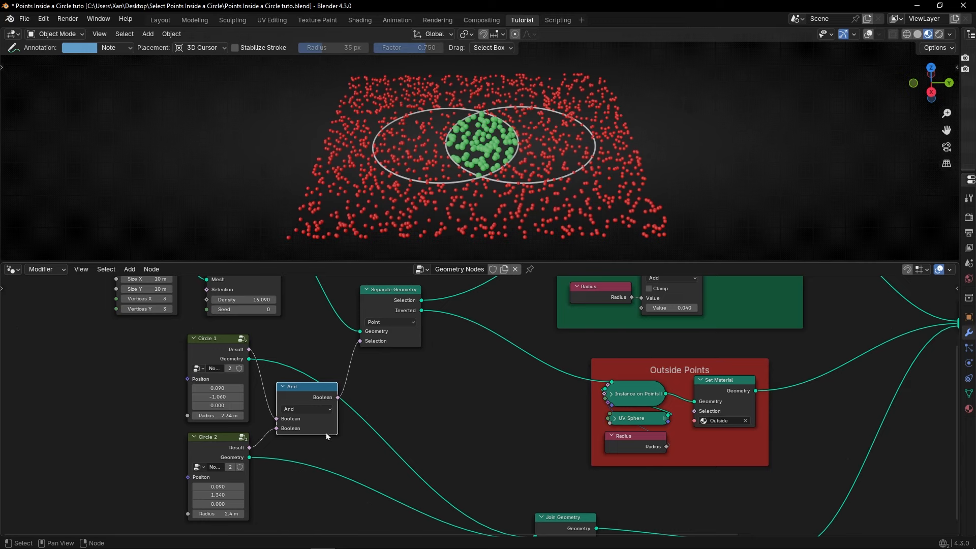
Try adjusting the Add node's value in the Inside Points frame and undo the change
middle_click_drag(411, 319, 329, 411)
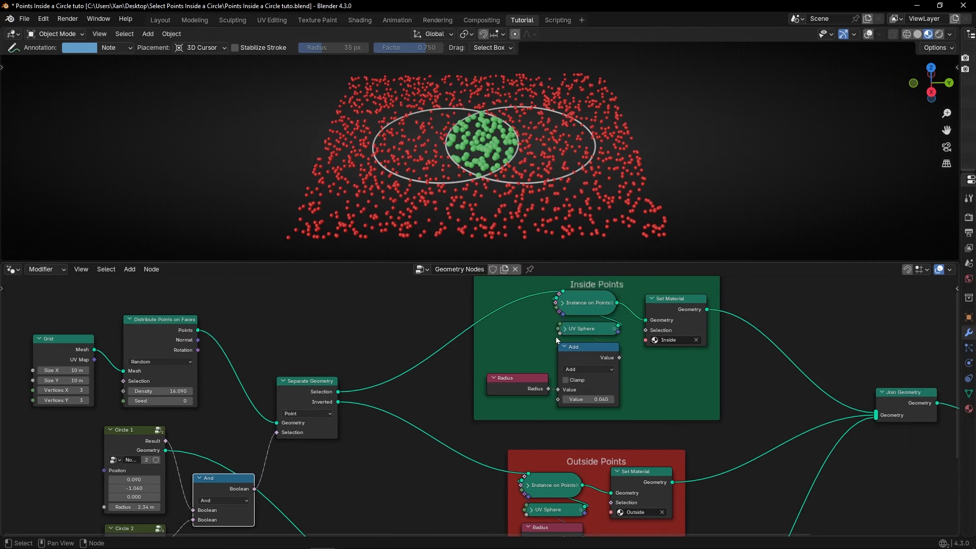
middle_click_drag(419, 420, 468, 329)
scroll(469, 329, "down", 1)
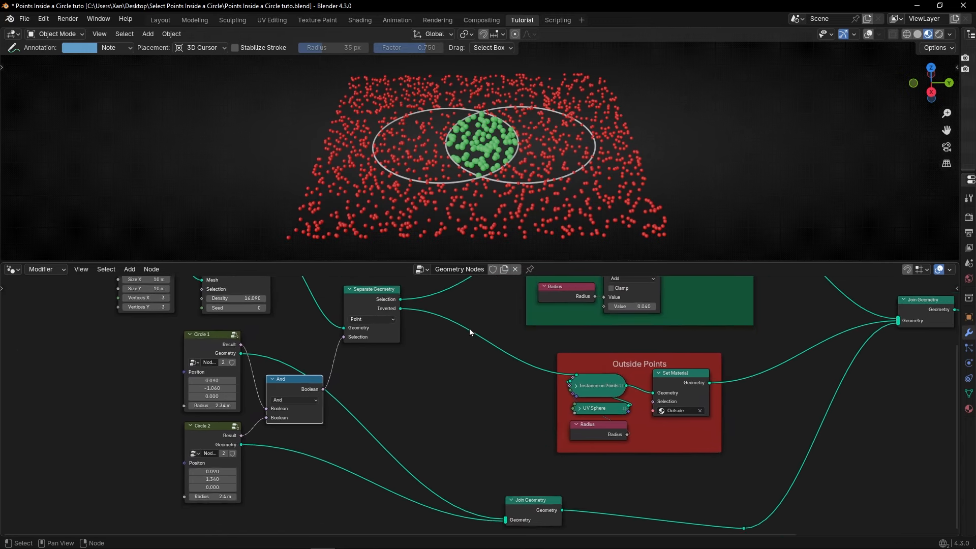
scroll(468, 332, "down", 1)
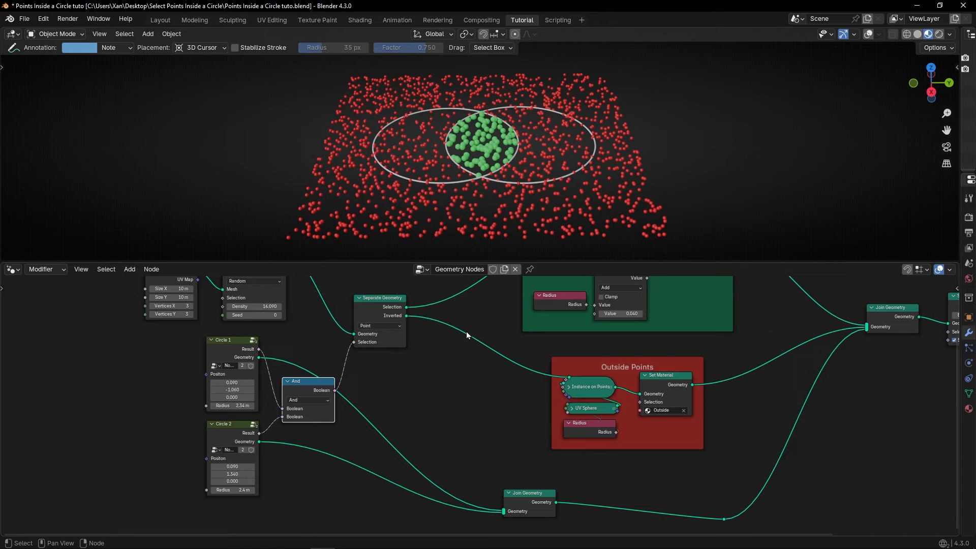
middle_click_drag(466, 331, 312, 448)
scroll(491, 161, "up", 3)
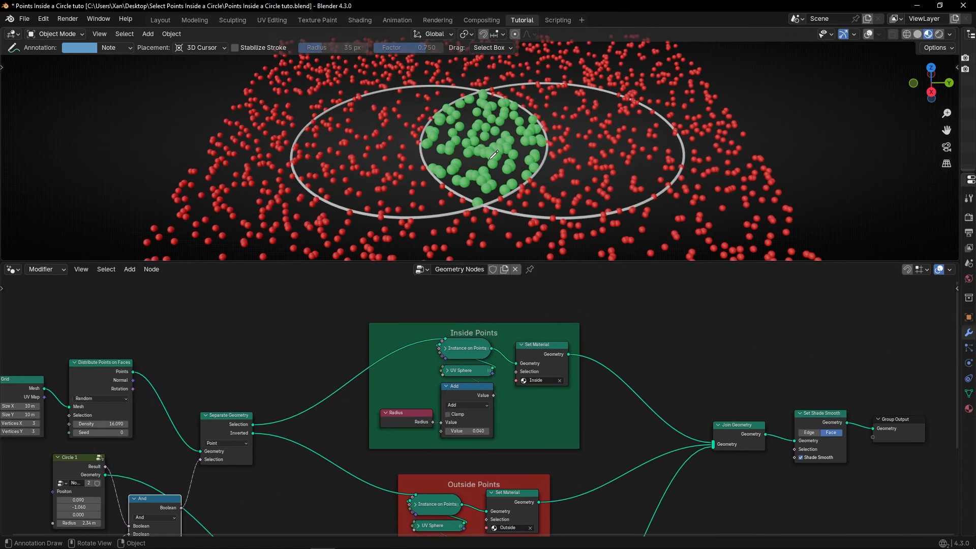
scroll(482, 404, "up", 2)
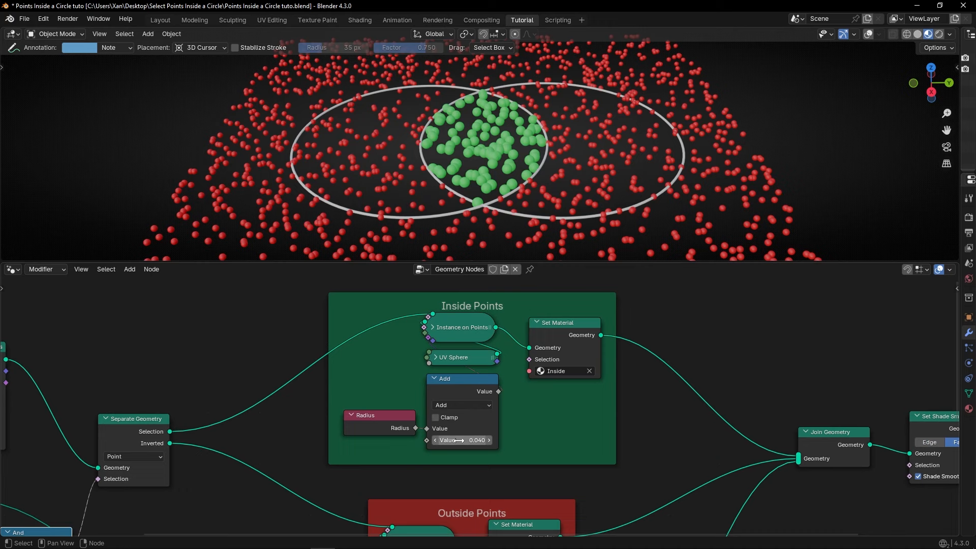
left_click_drag(450, 441, 473, 440)
key("ctrl+z")
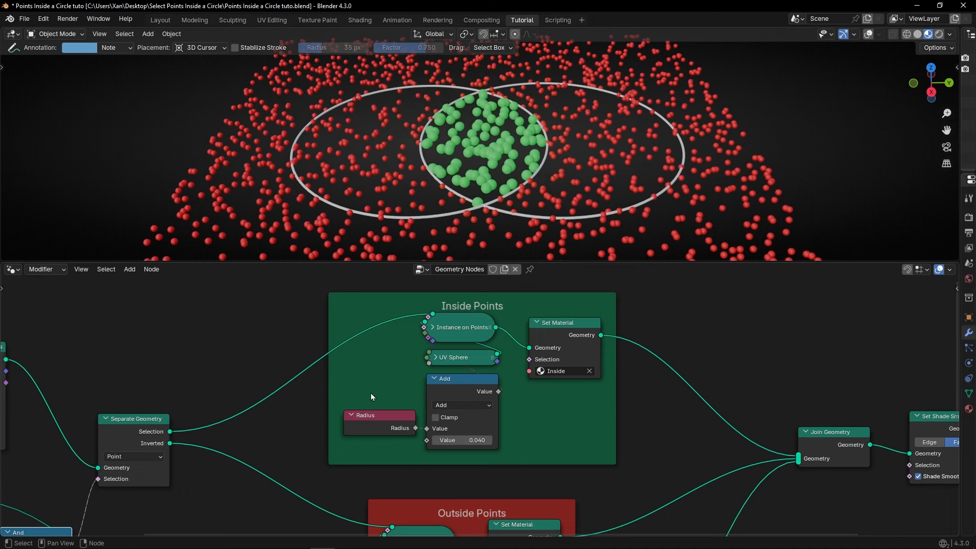
Insert a Set Position node before Instance on Points in the Inside Points frame, with a Z offset of 0.83 m
middle_click_drag(358, 392, 287, 399)
key("shift+a")
type("set")
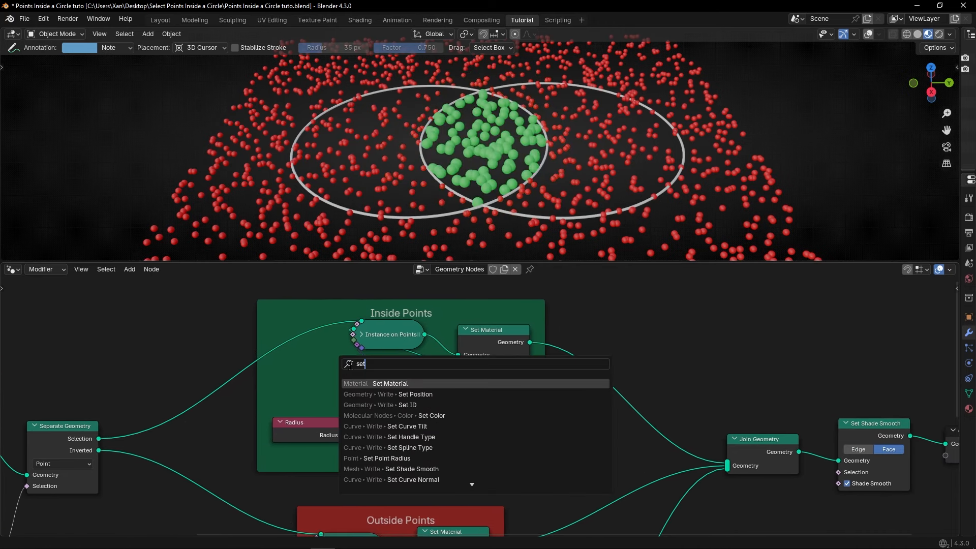
left_click(417, 394)
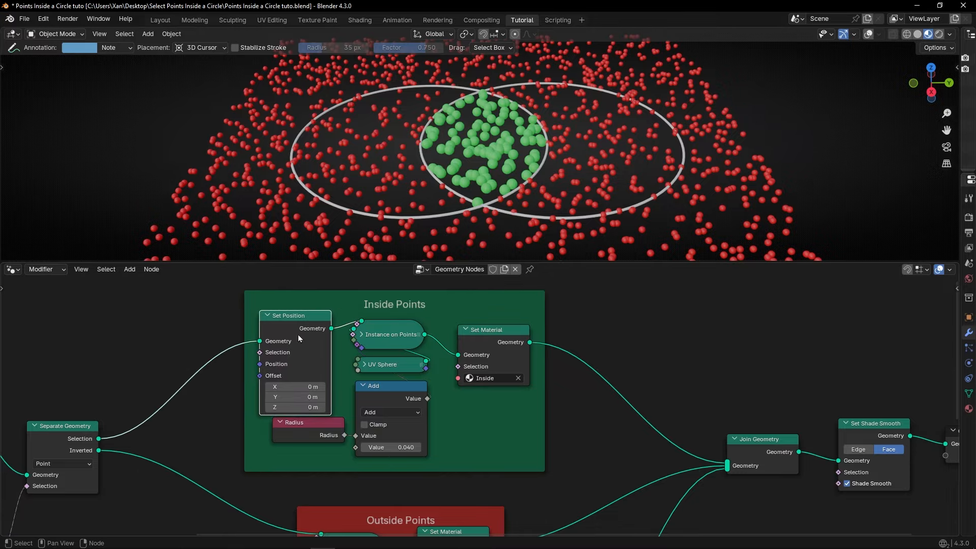
left_click(287, 406)
left_click_drag(287, 406, 315, 405)
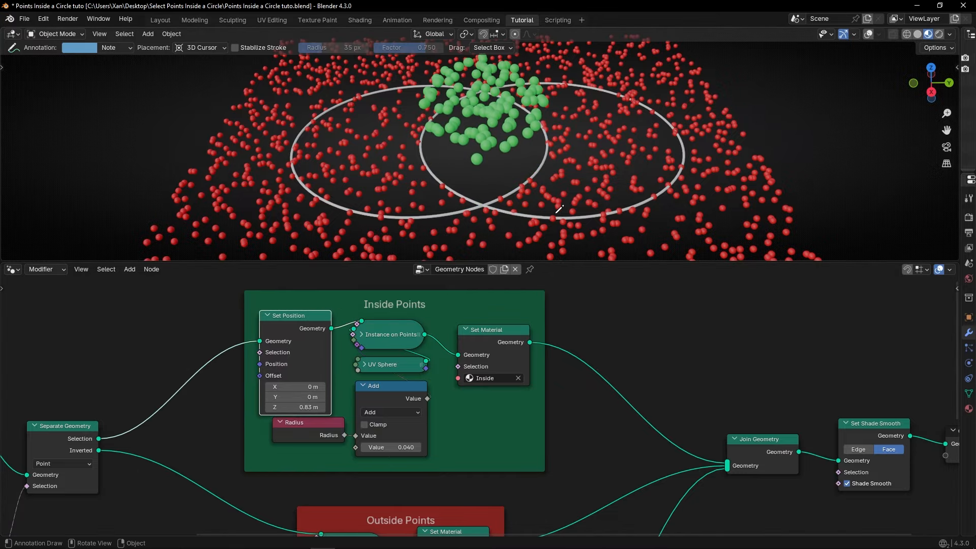
Shift Circle 1 further along Y by changing its position's Y value to -1.260
middle_click_drag(610, 214, 558, 188)
scroll(479, 407, "down", 5)
middle_click_drag(90, 486, 296, 391)
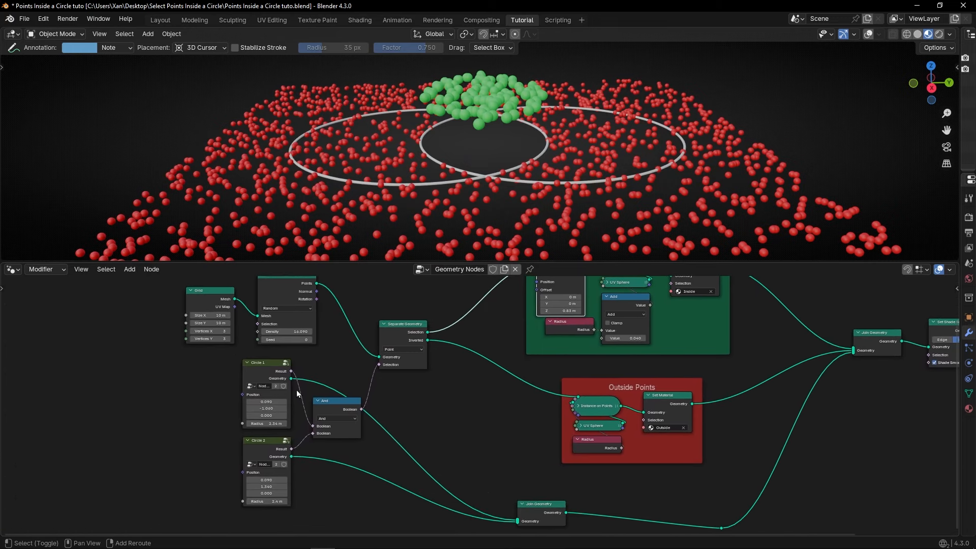
left_click_drag(267, 409, 255, 408)
Delete the Set Position node while keeping Separate Geometry's Selection linked to Instance on Points
middle_click_drag(530, 368, 428, 410)
key("ctrl+x")
scroll(353, 390, "up", 3)
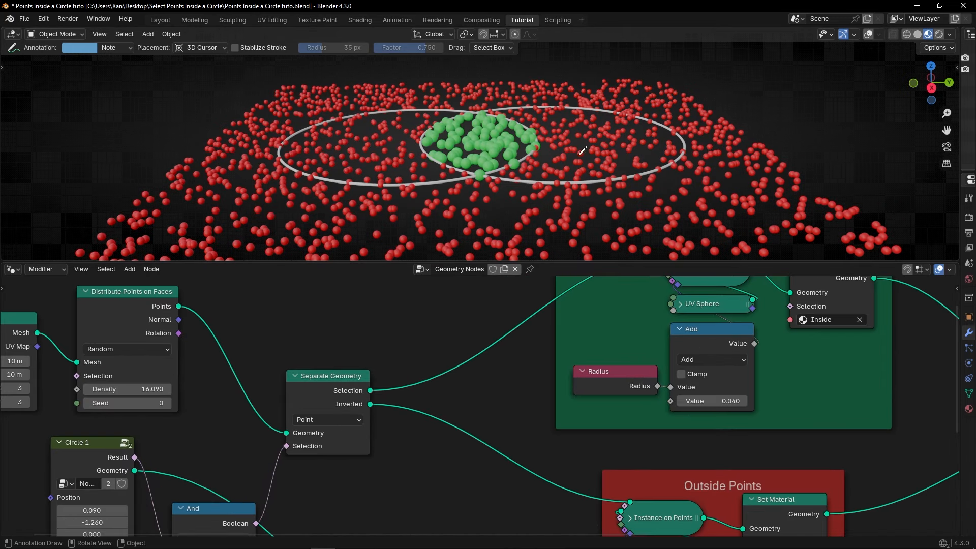